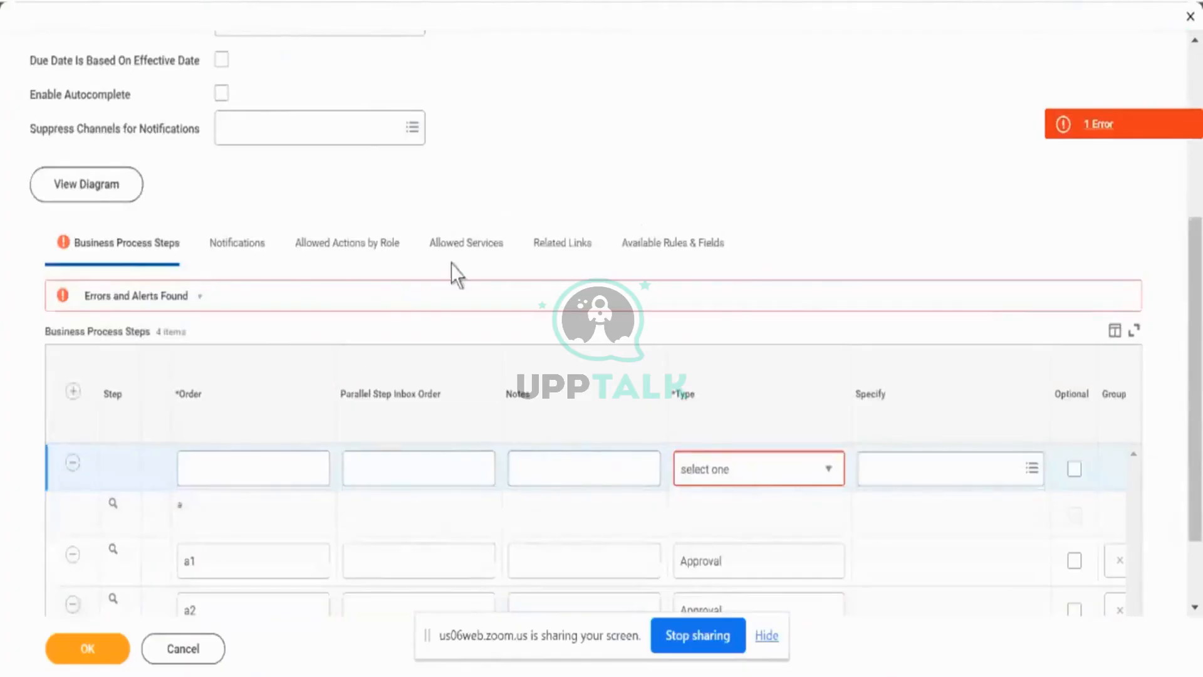
- Set the type of the new, empty business process step to Action
scroll(457, 274, down, 2)
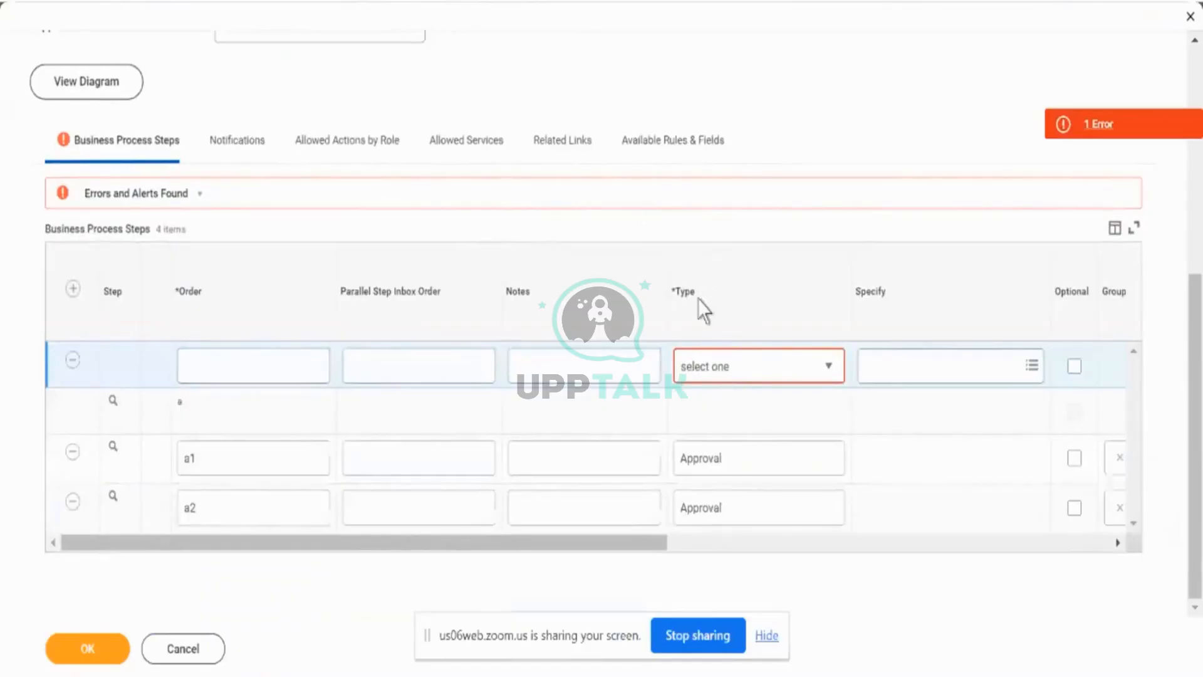
click(728, 370)
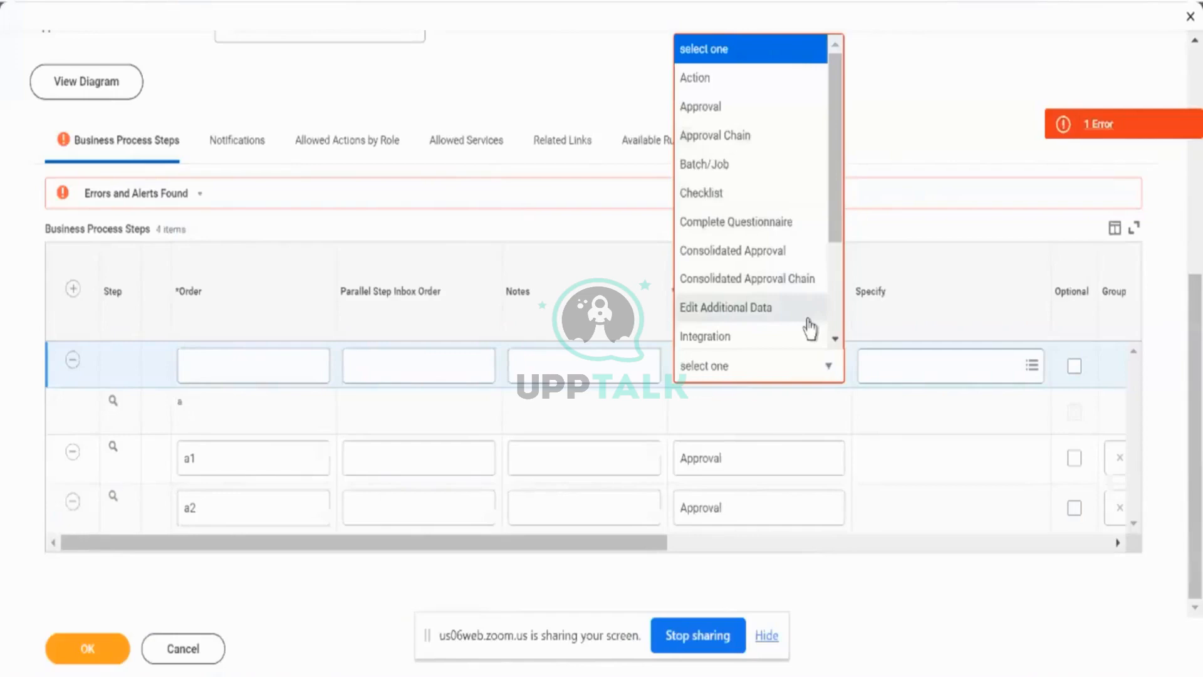
click(756, 86)
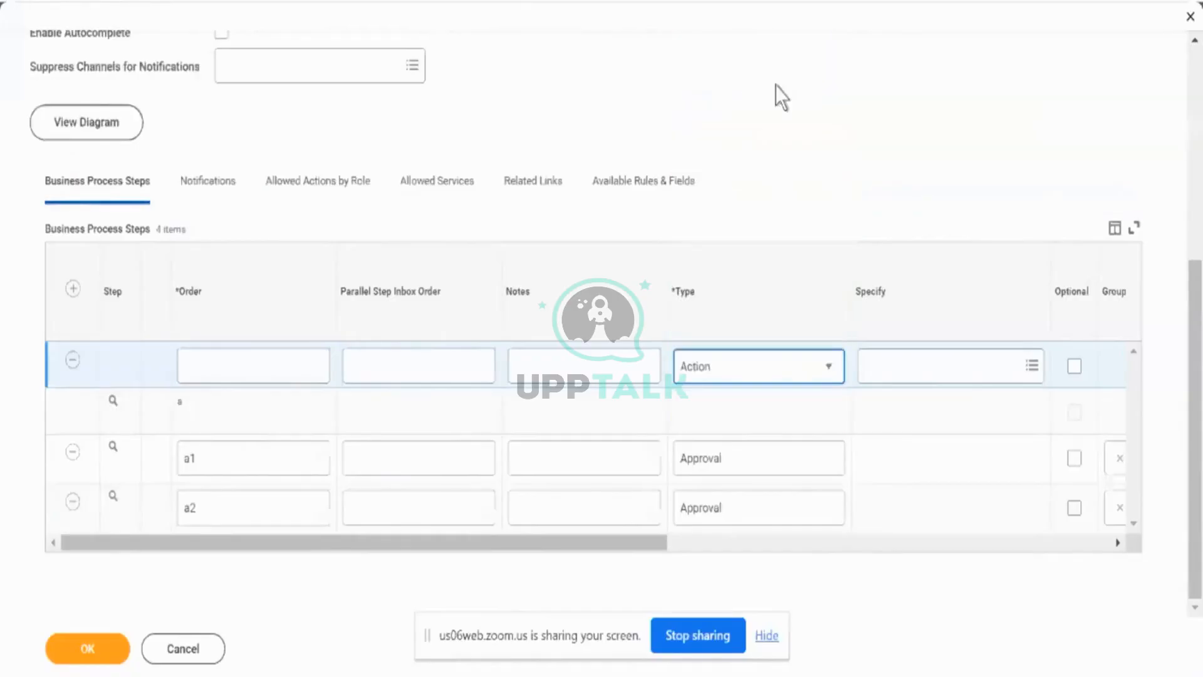
- Specify Onboarding as the task for the new Action step
scroll(900, 429, right, 2)
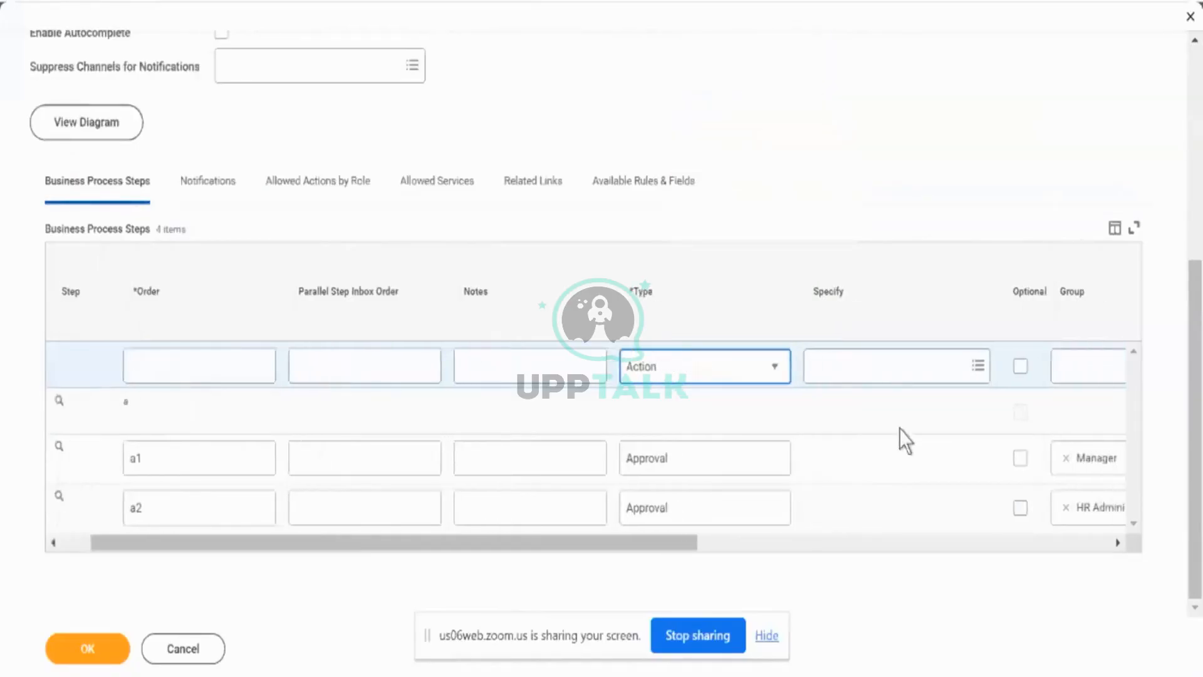
click(869, 360)
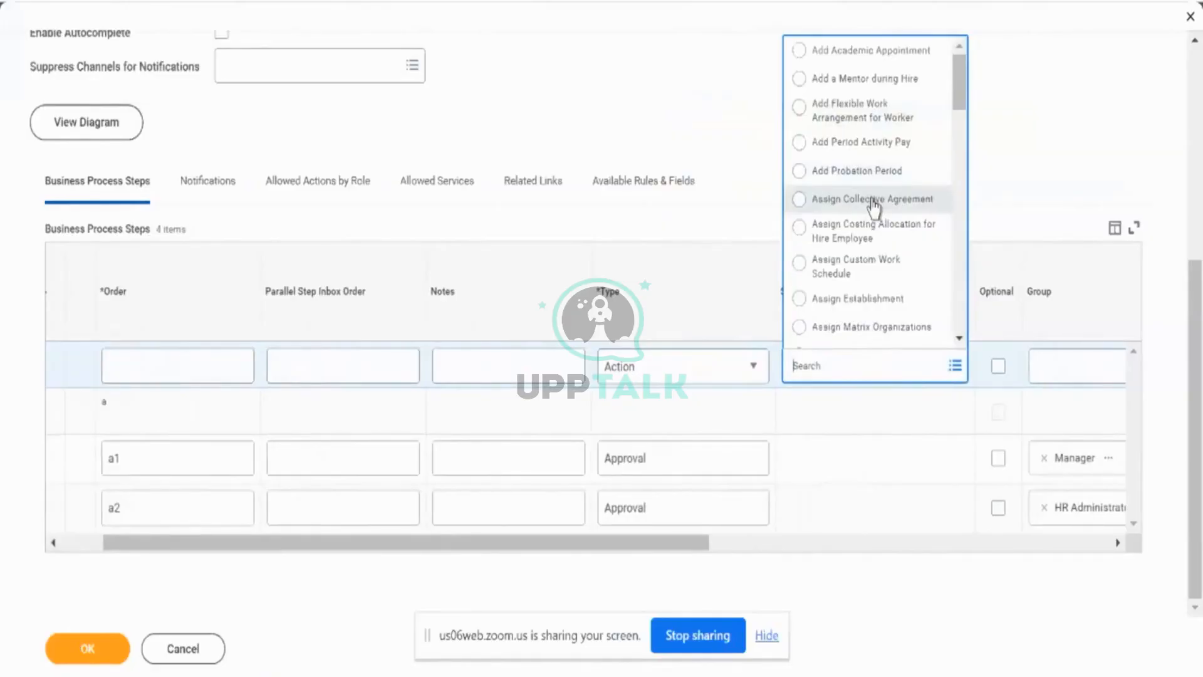
scroll(874, 202, down, 4)
scroll(873, 199, down, 10)
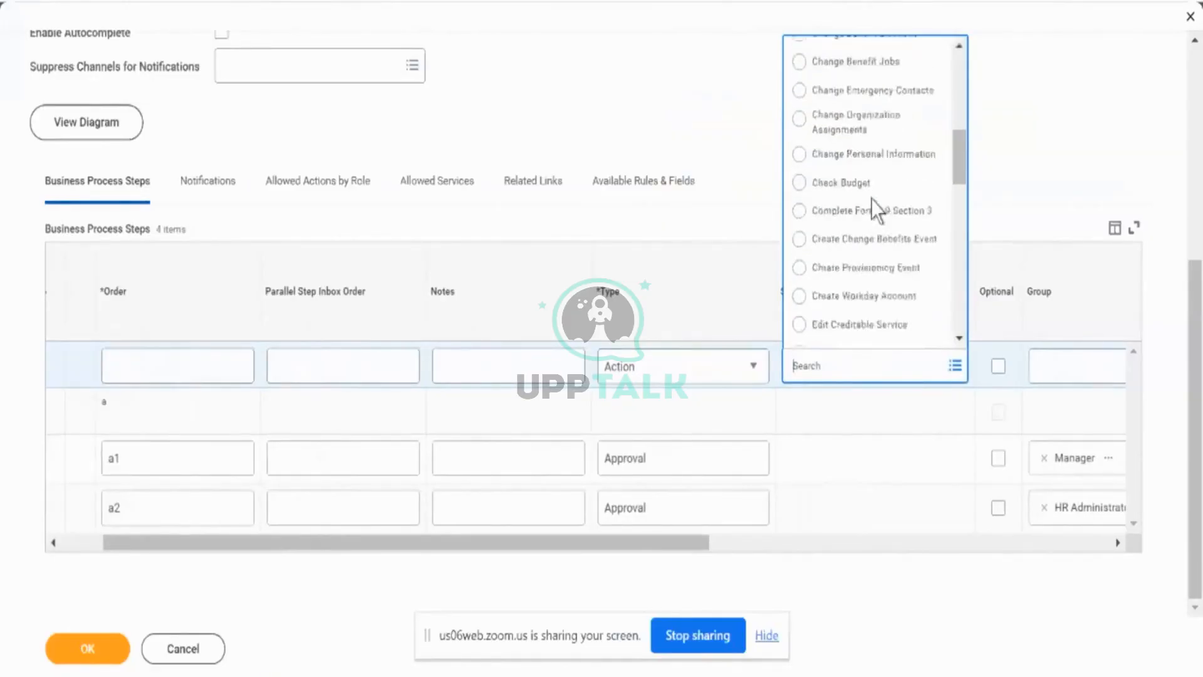
scroll(872, 199, down, 3)
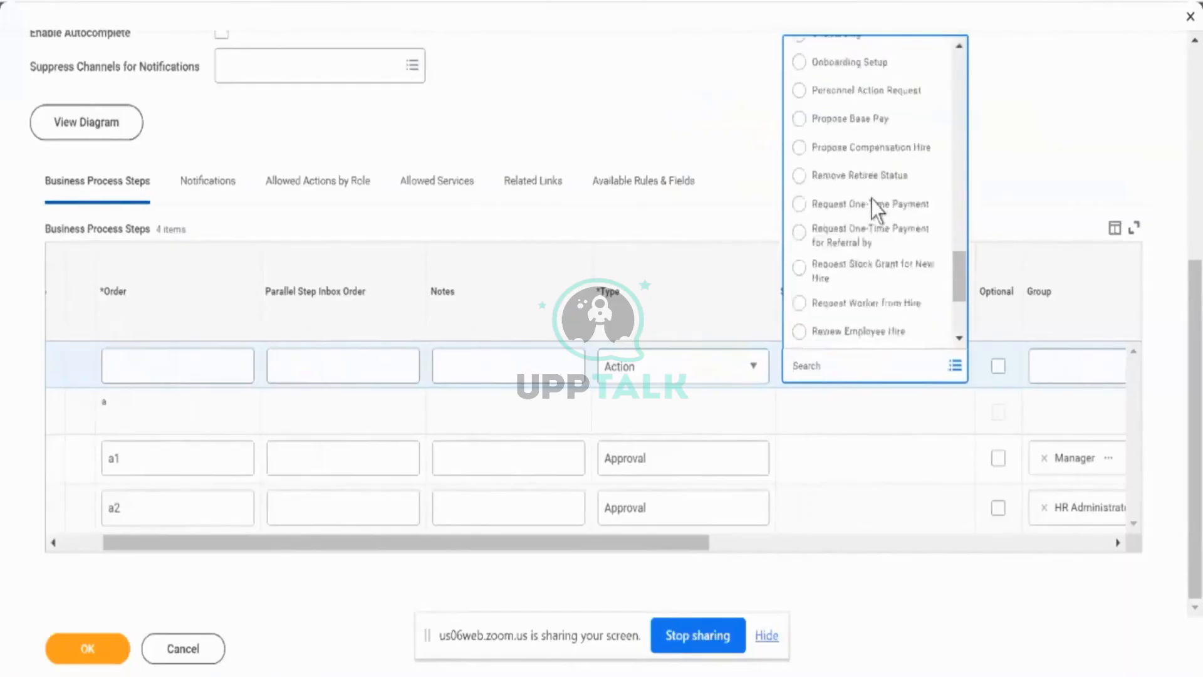
scroll(872, 199, up, 1)
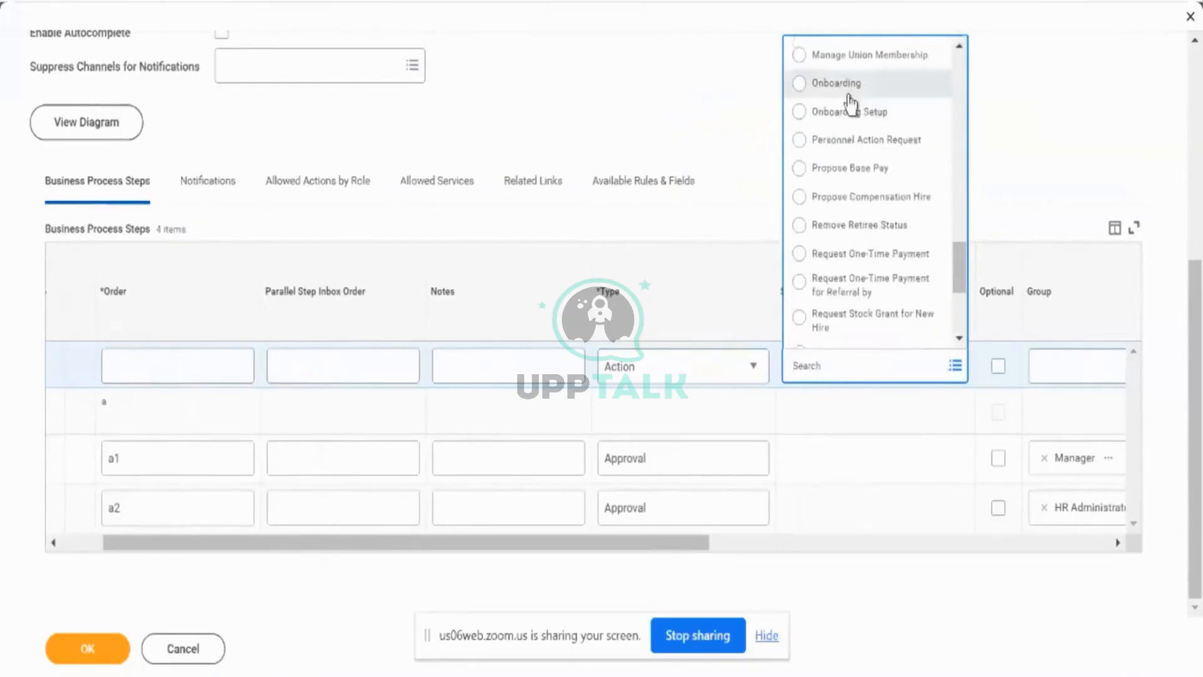
click(846, 88)
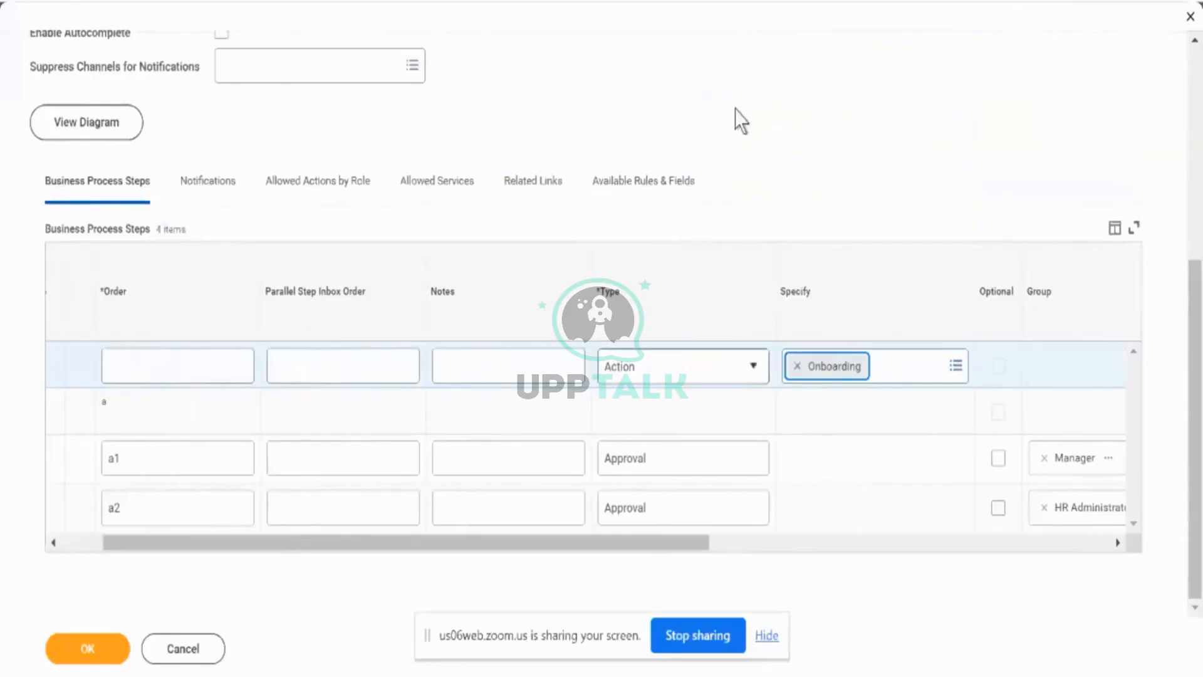
scroll(735, 109, up, 6)
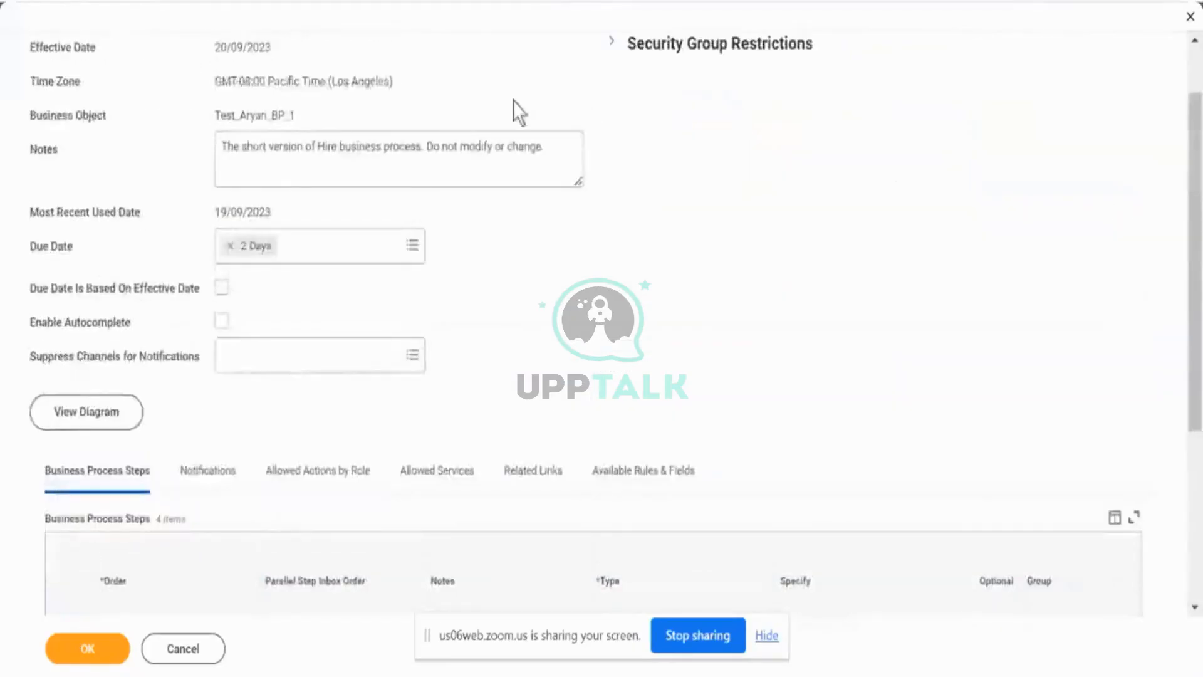
scroll(513, 108, down, 5)
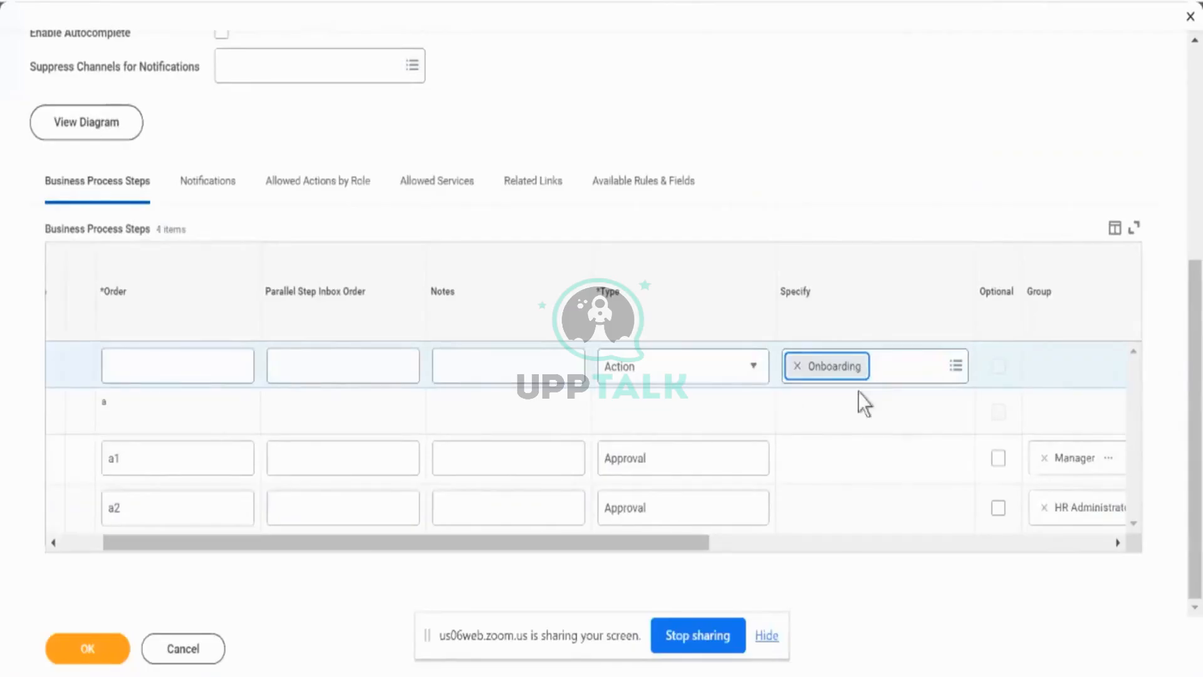
scroll(859, 392, right, 3)
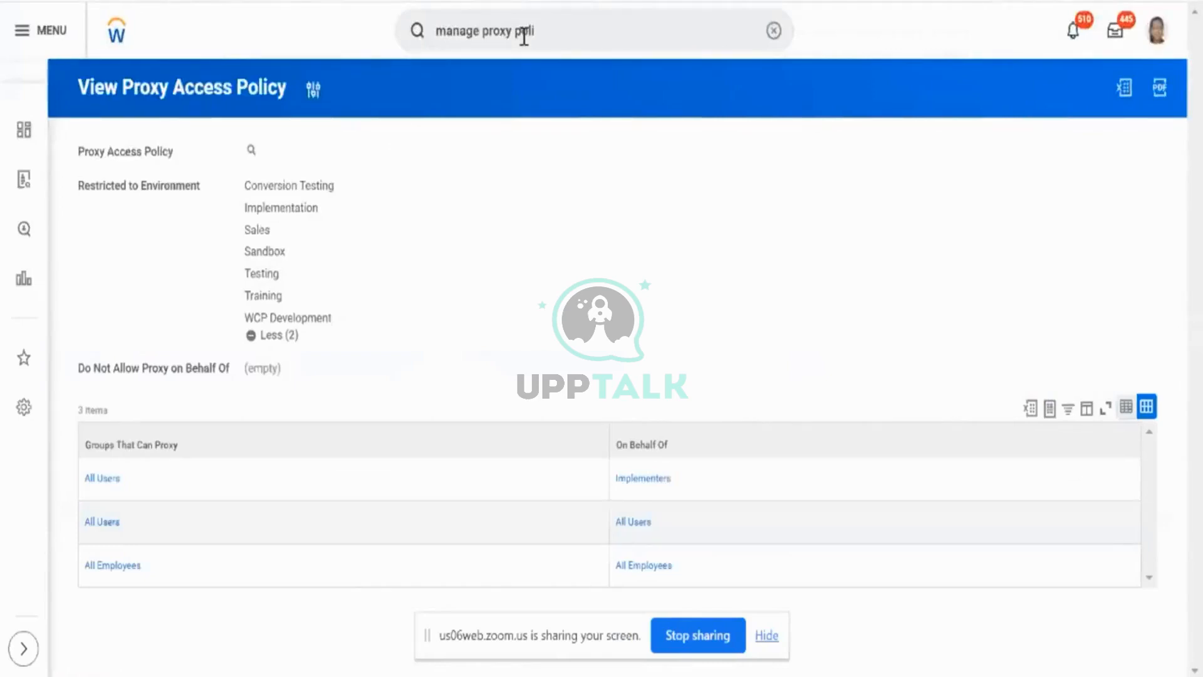
- Search for "bus pro confi op" and open the Business Process Configuration Options report
click(524, 34)
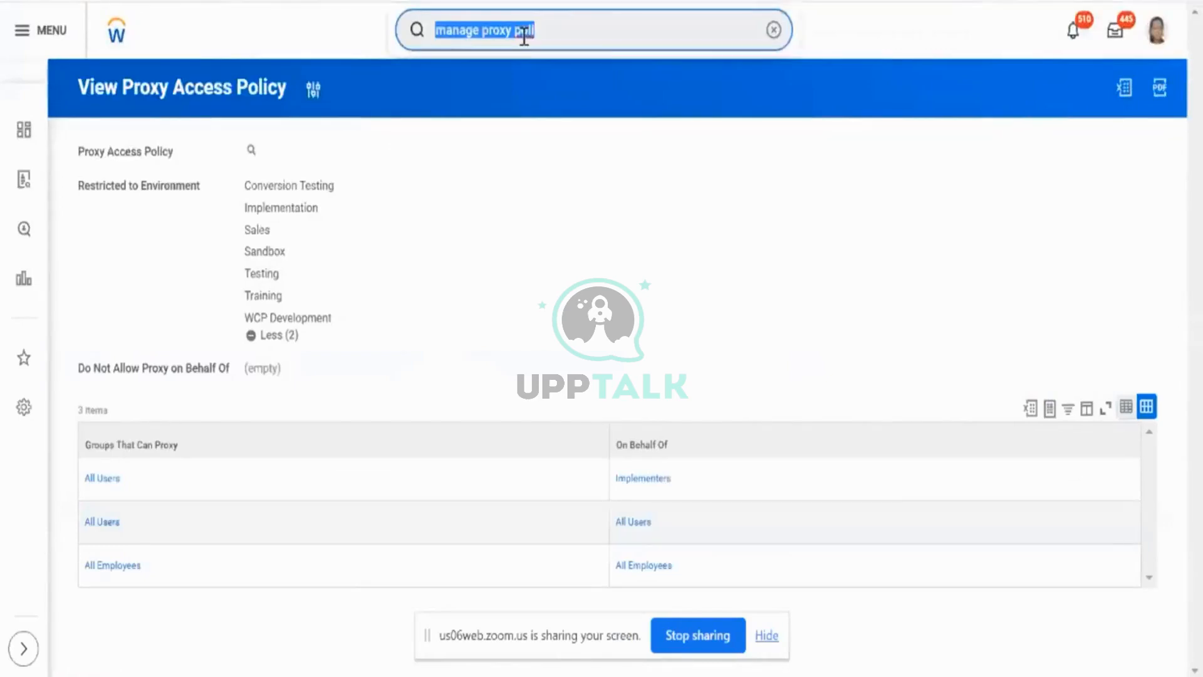
text(bus)
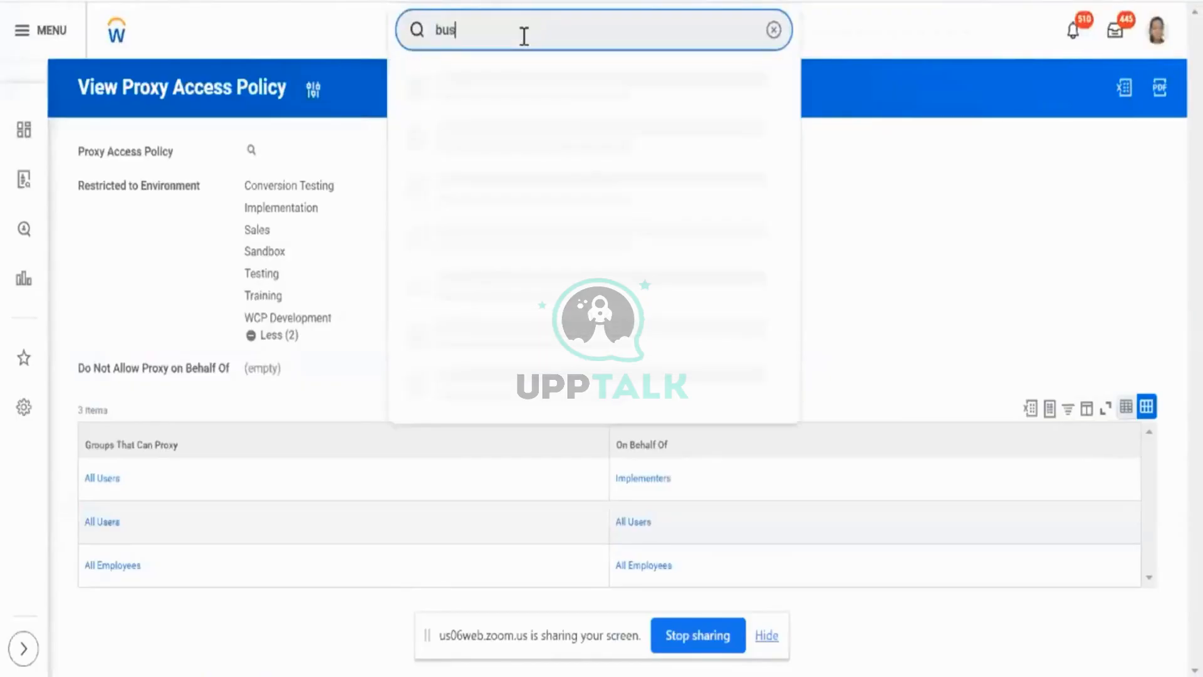
text( pro confi)
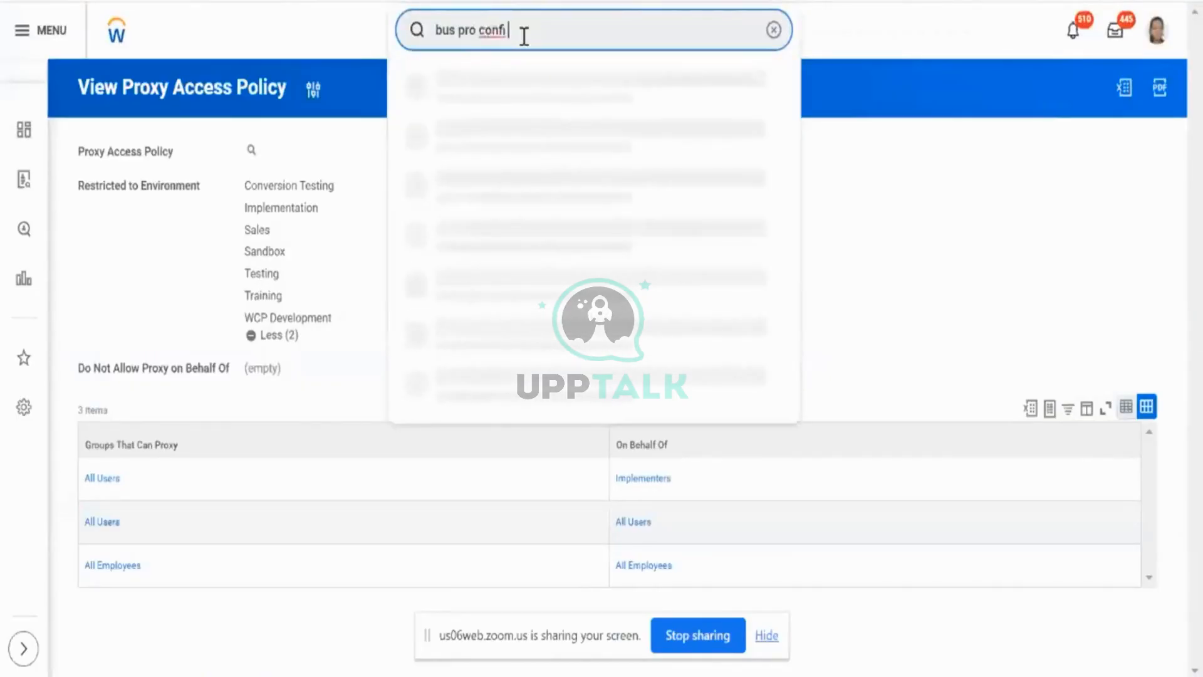
text( op)
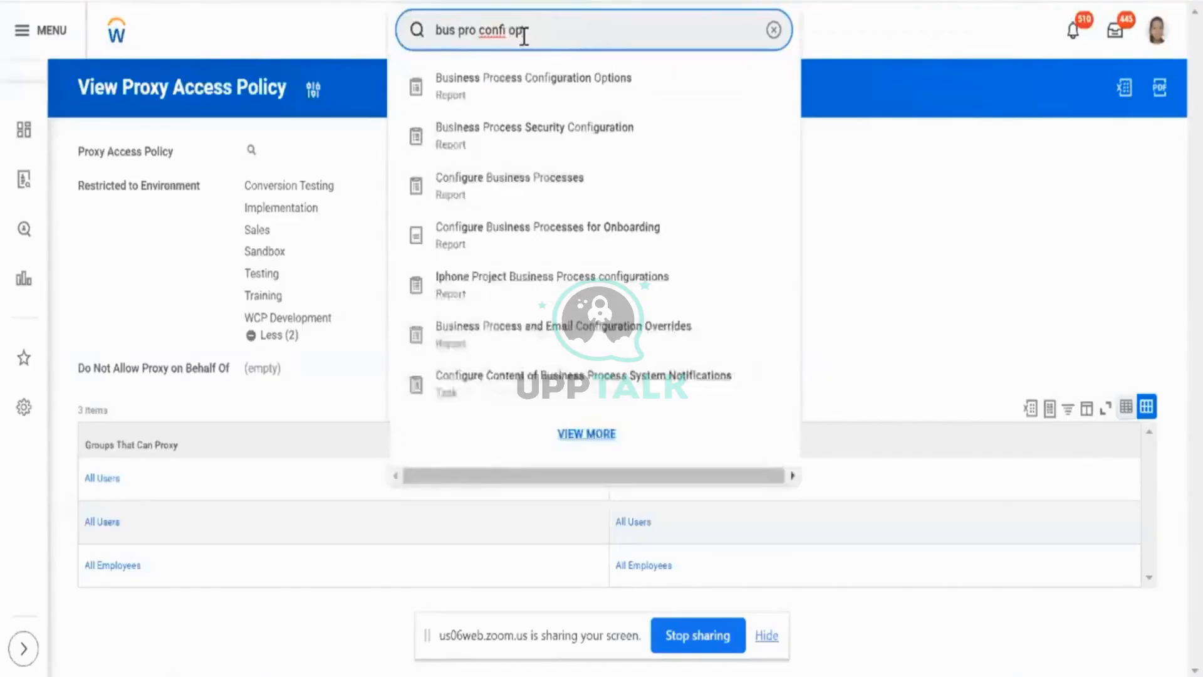
click(538, 99)
- Run the configuration options report filtered by the Hire business process type
click(698, 227)
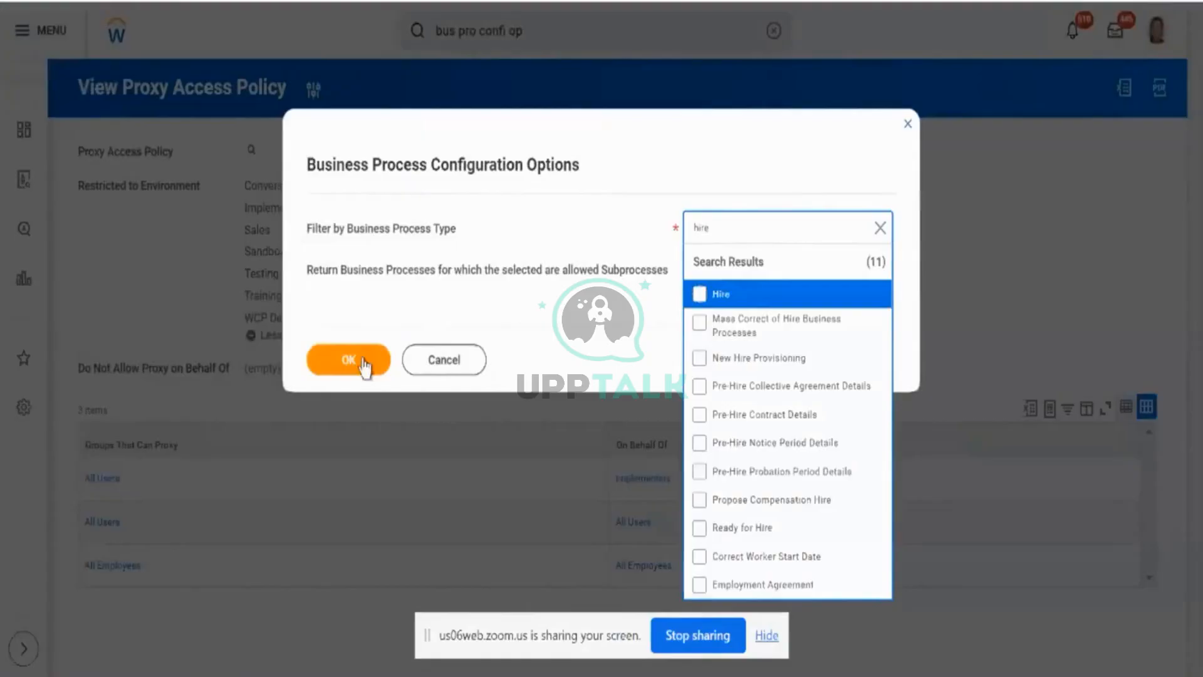
click(698, 298)
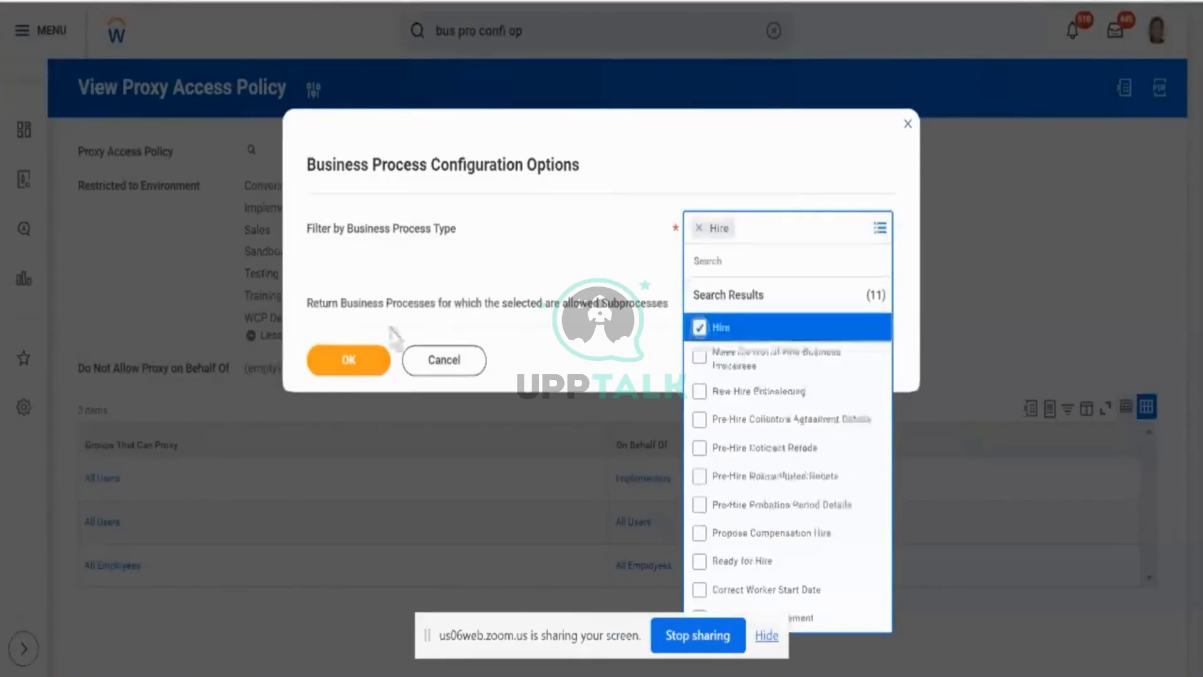
click(357, 362)
click(358, 363)
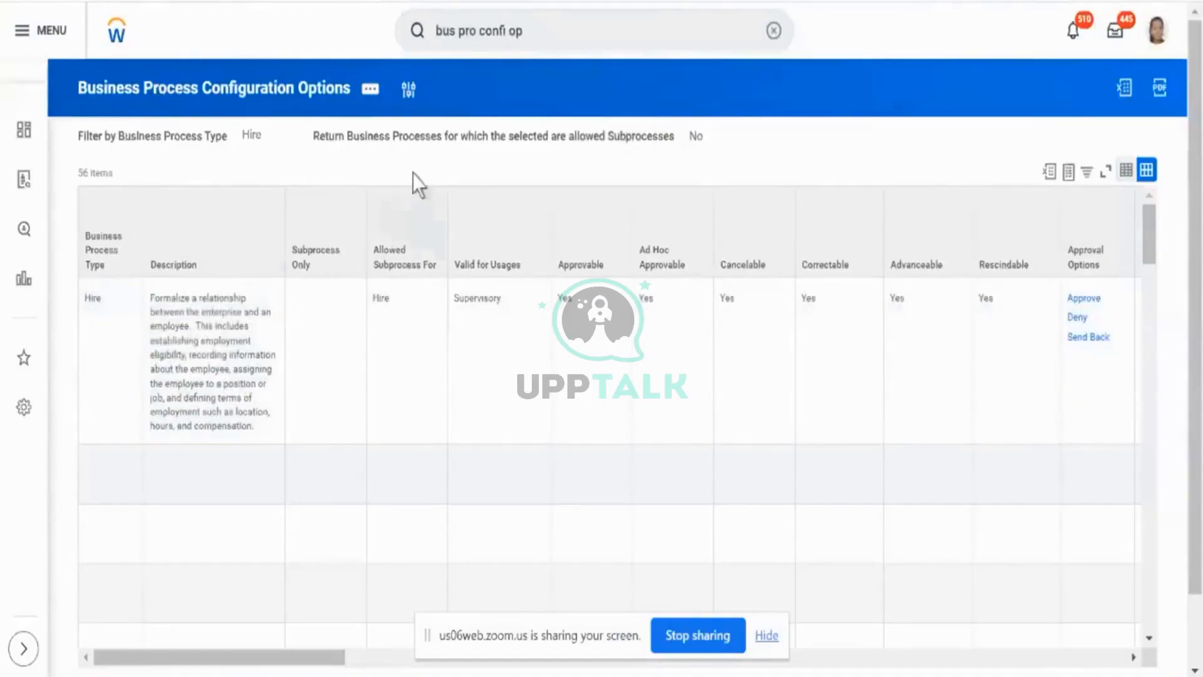
- Examine the Hire configuration options, including the allowed actions with their initiated subprocesses, restrictions and prerequisite actions
scroll(438, 157, down, 2)
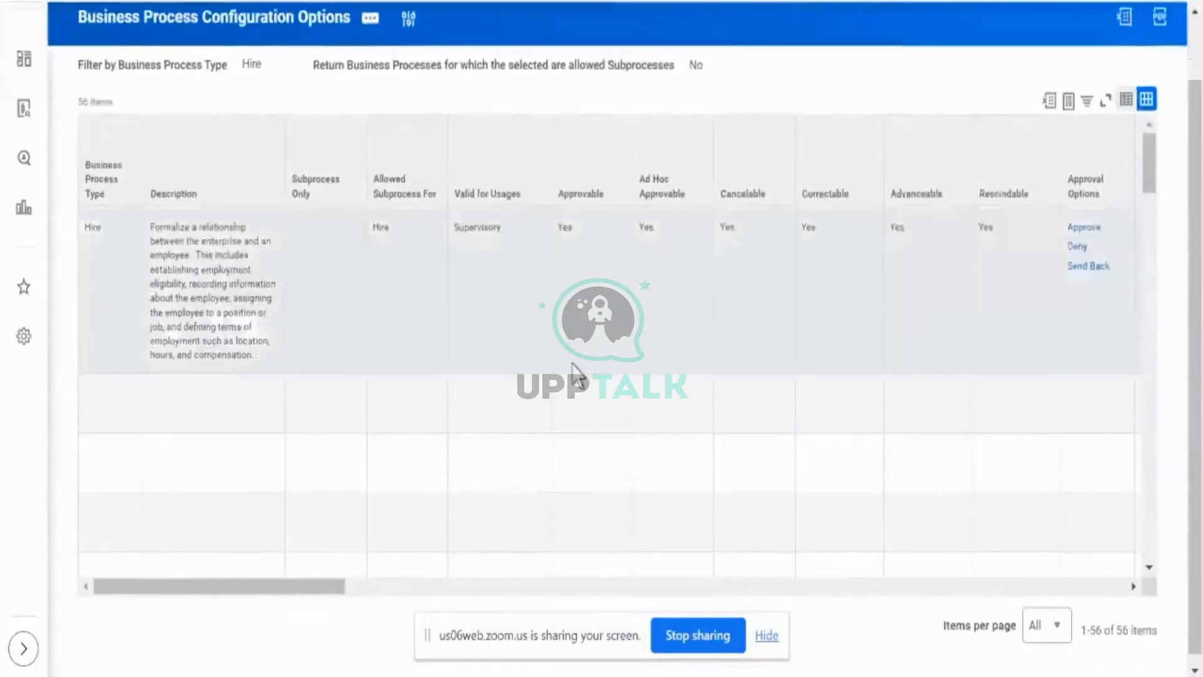
scroll(572, 377, right, 3)
scroll(572, 377, right, 10)
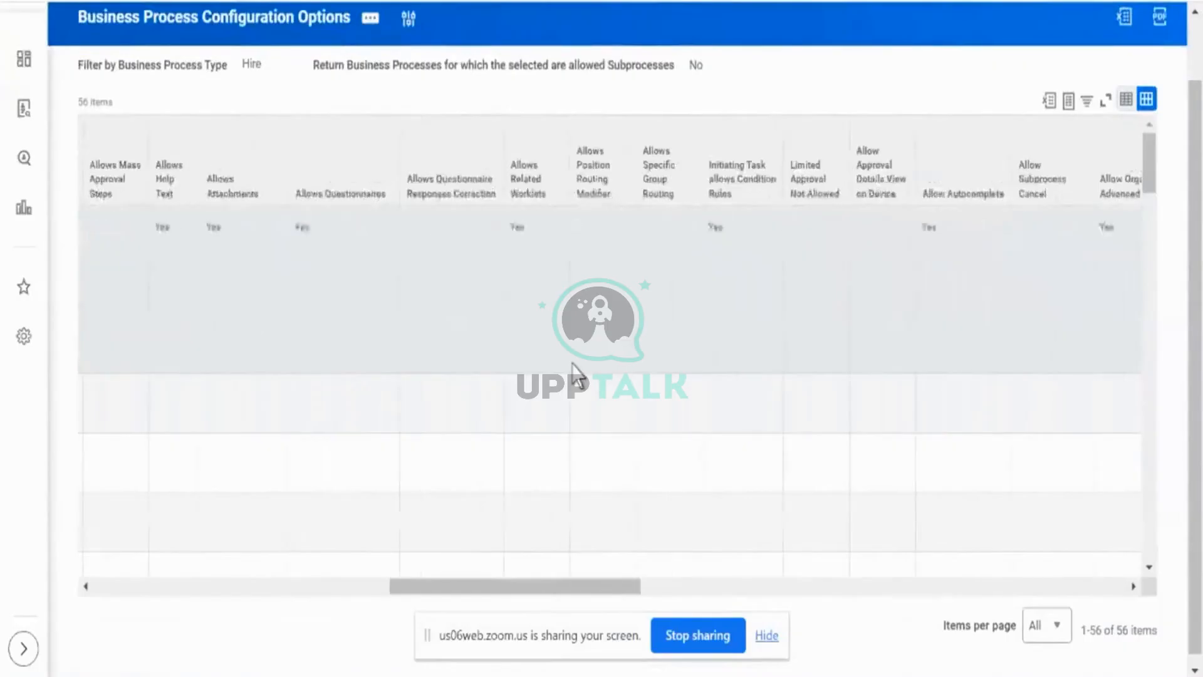
scroll(573, 365, right, 4)
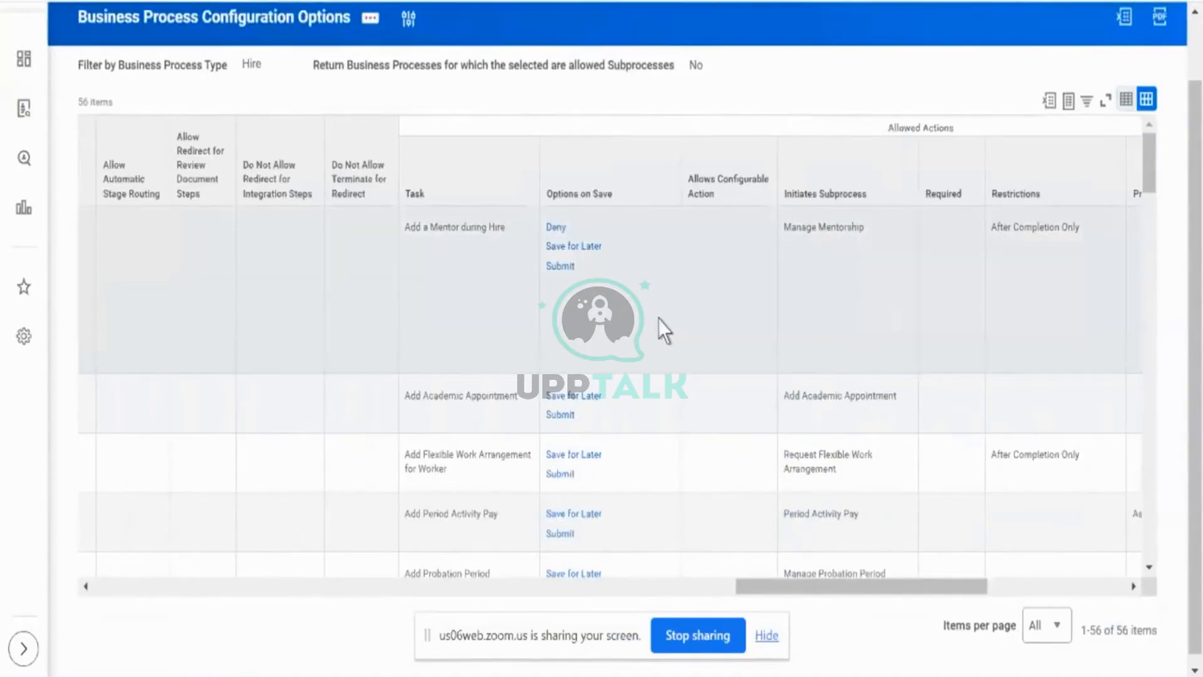
scroll(659, 318, right, 5)
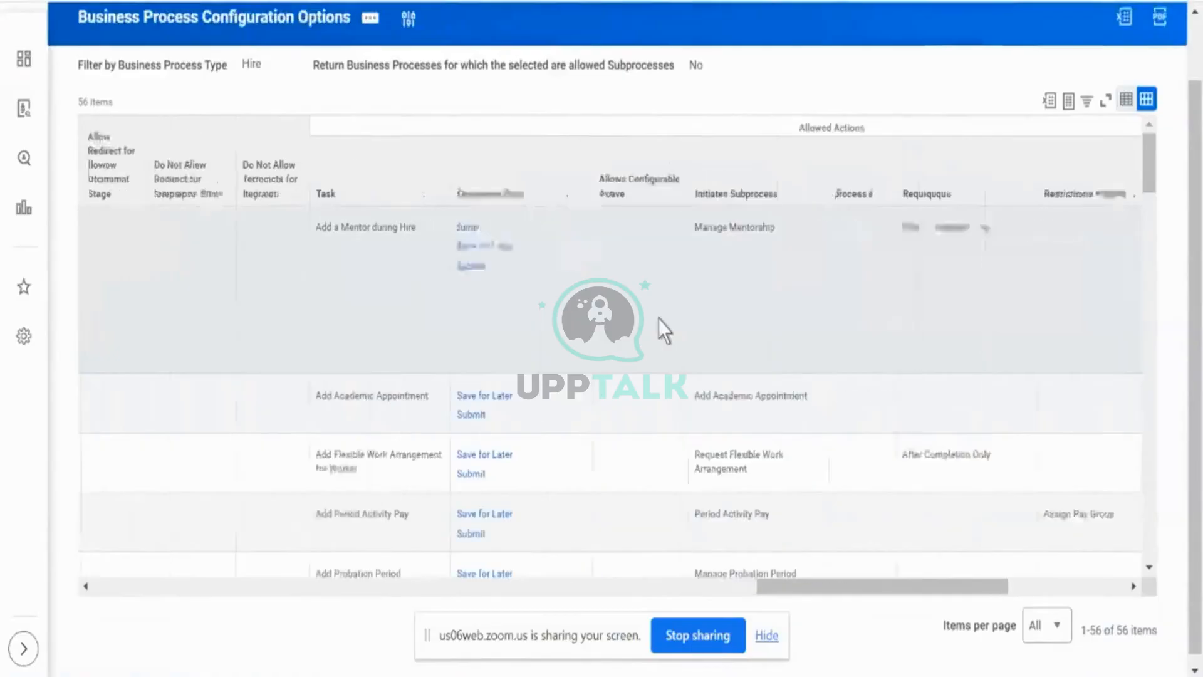
scroll(658, 319, down, 3)
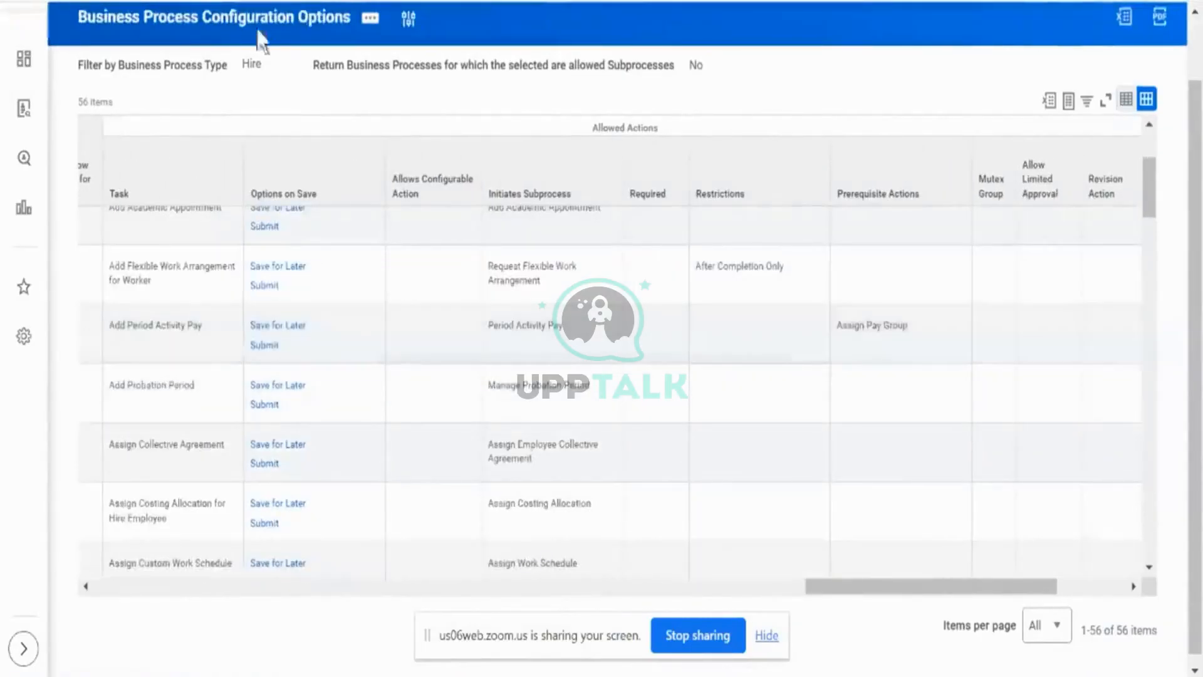
scroll(408, 489, down, 9)
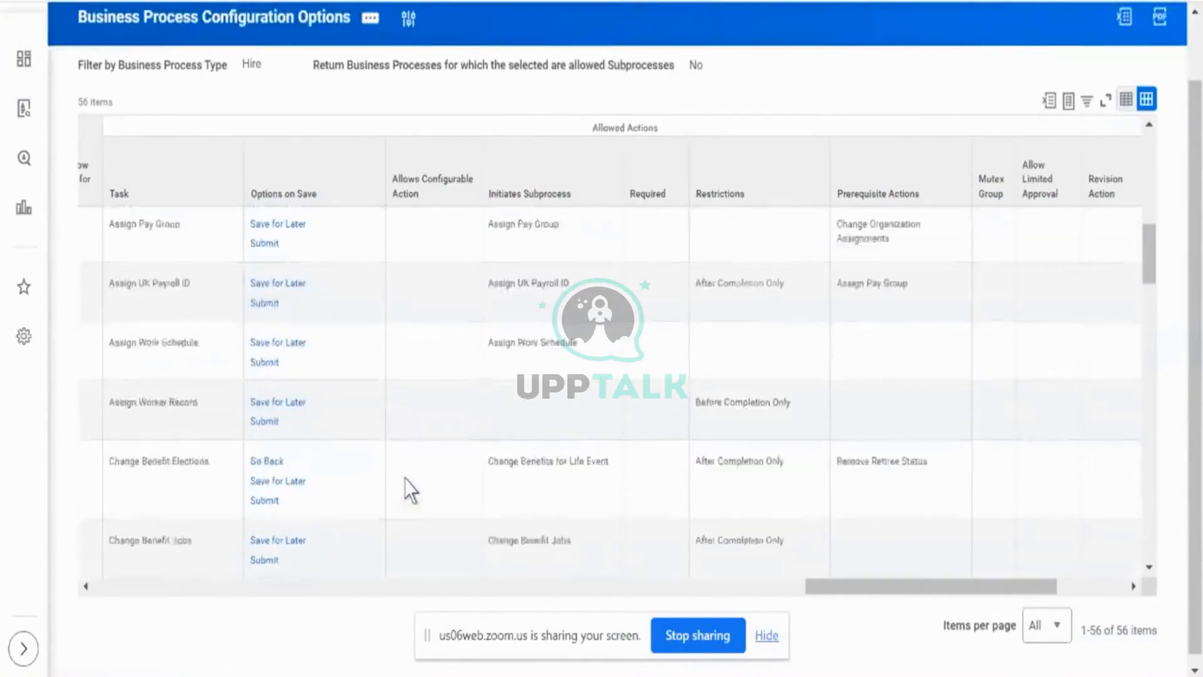
scroll(409, 489, down, 3)
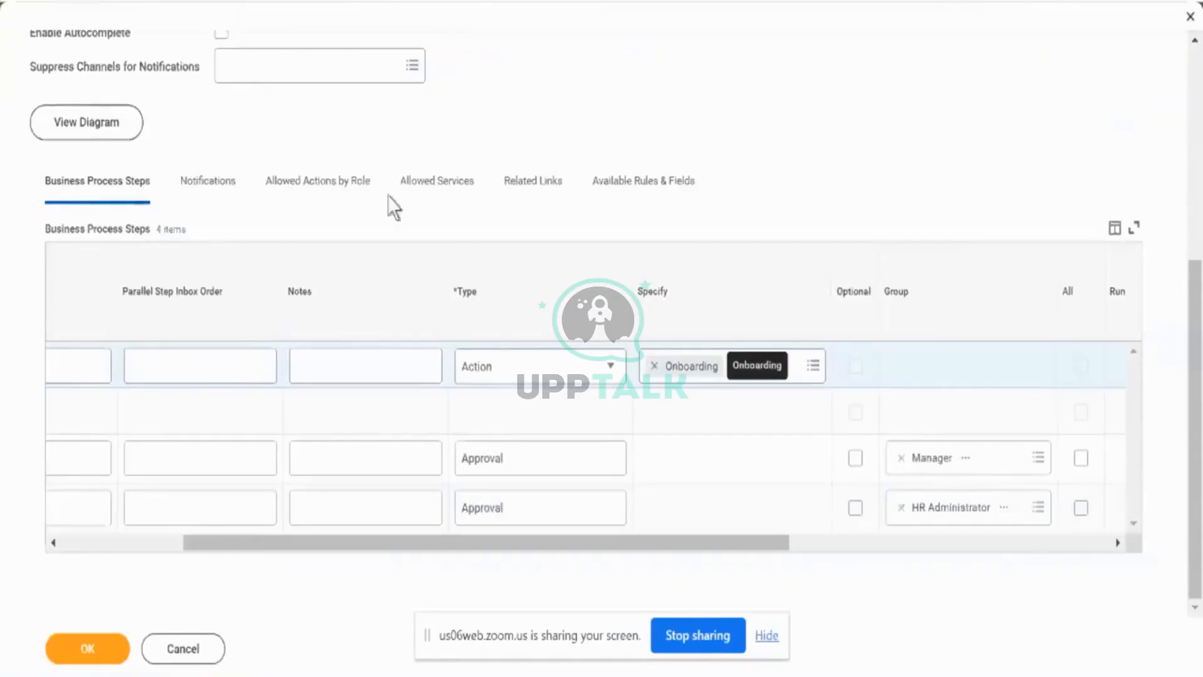
- Return to the Hire business process definition being edited and change the new step's type to Approval
scroll(393, 134, up, 1)
scroll(393, 134, up, 1)
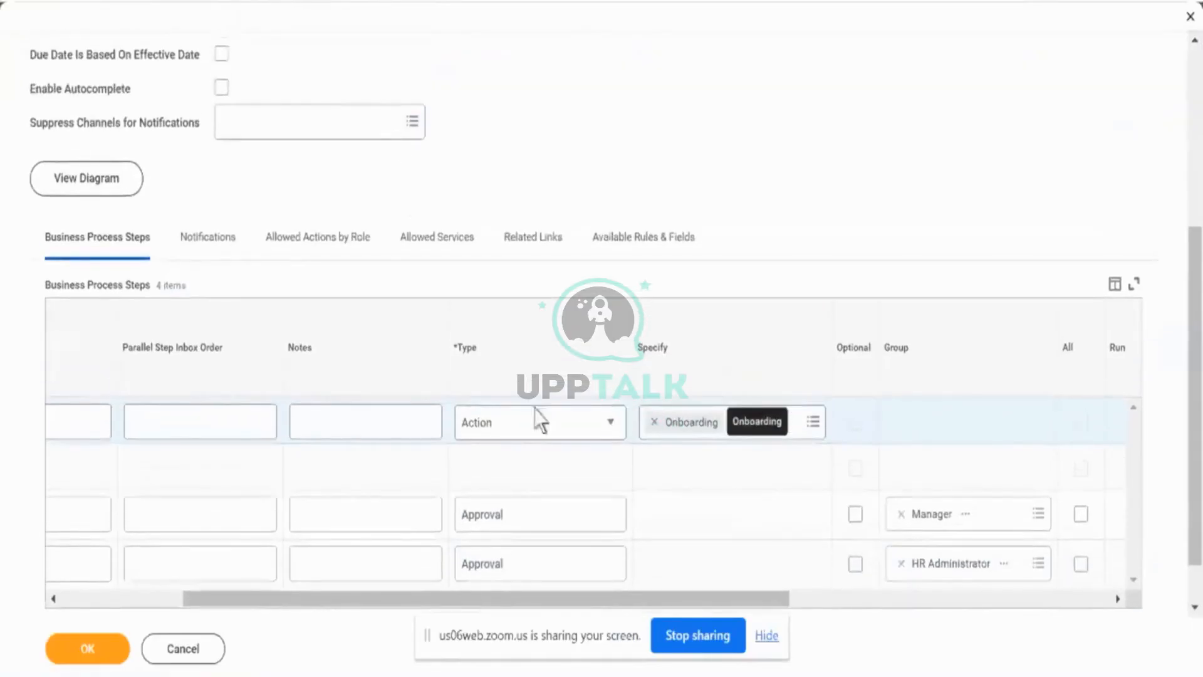
click(539, 428)
click(539, 428)
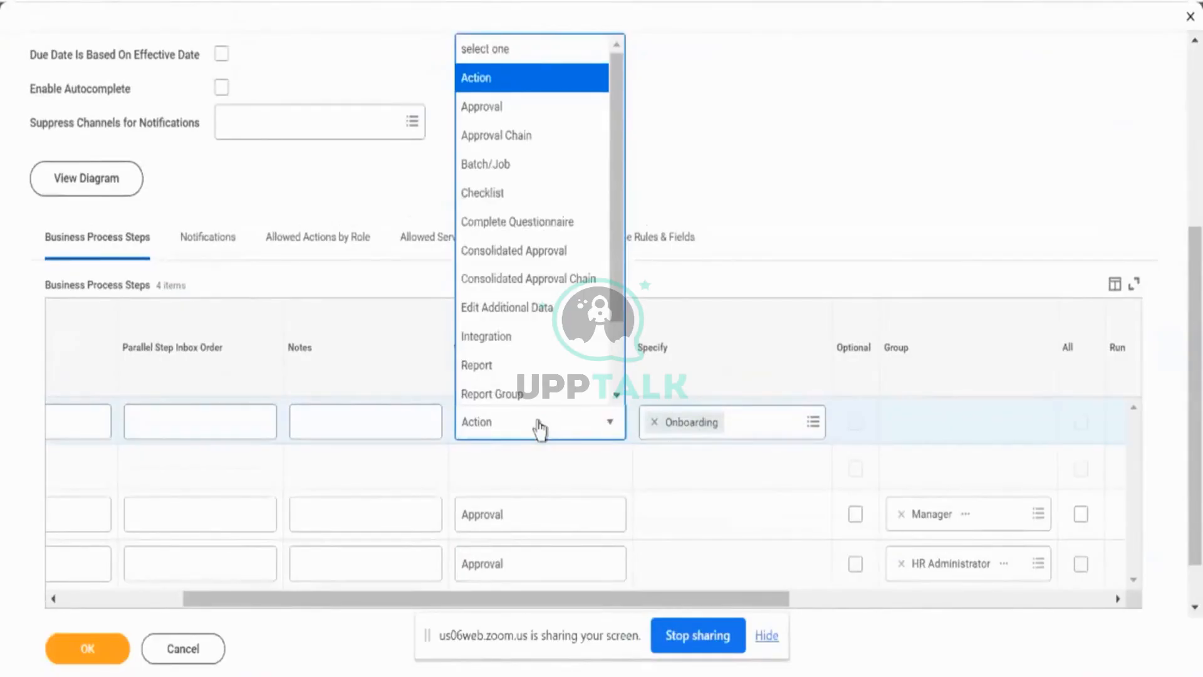
click(566, 115)
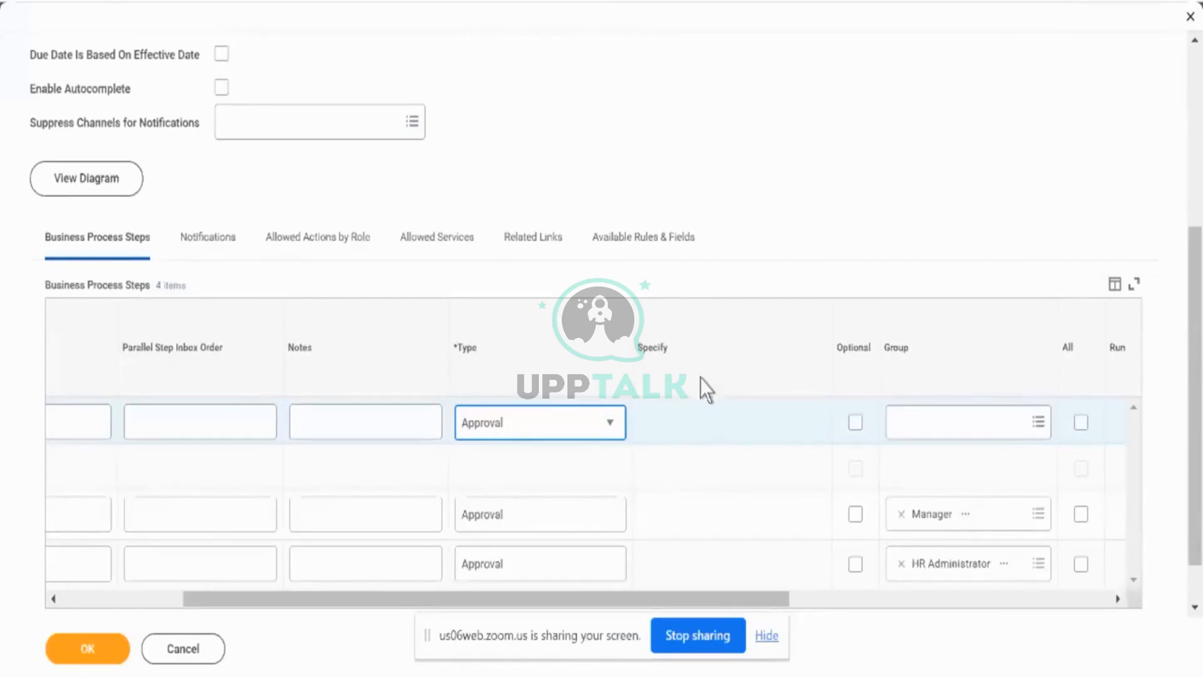
- Change the new step's type to Approval Chain and assign the Manager security group to it
click(611, 423)
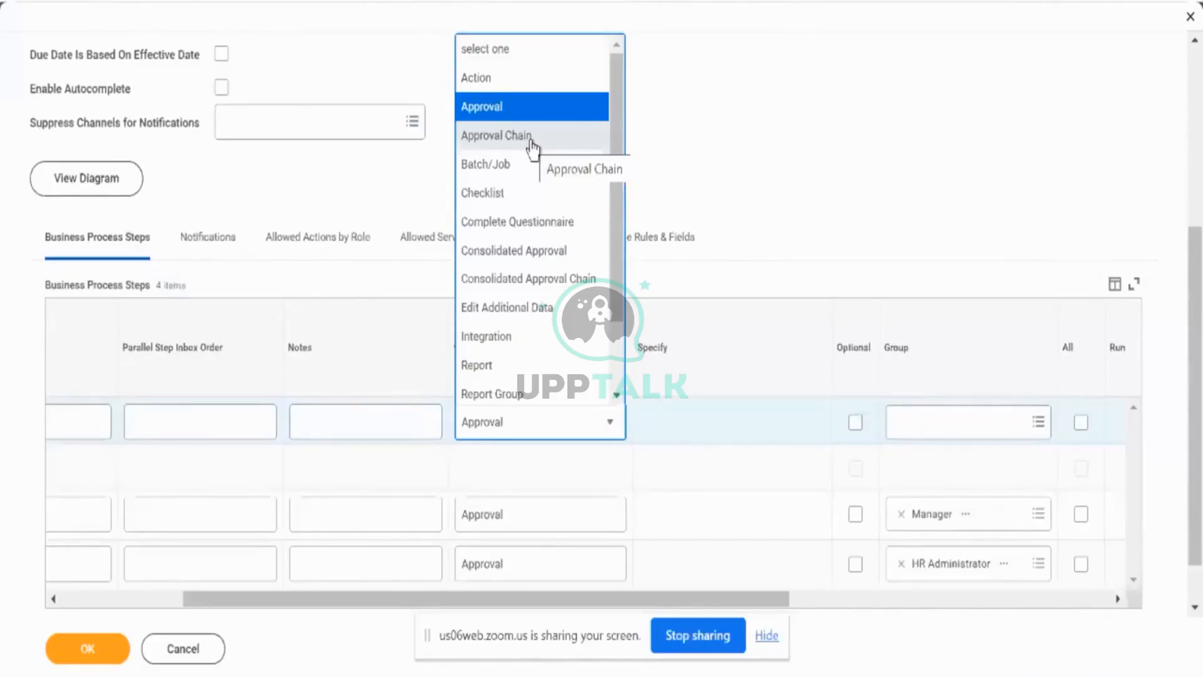
click(532, 145)
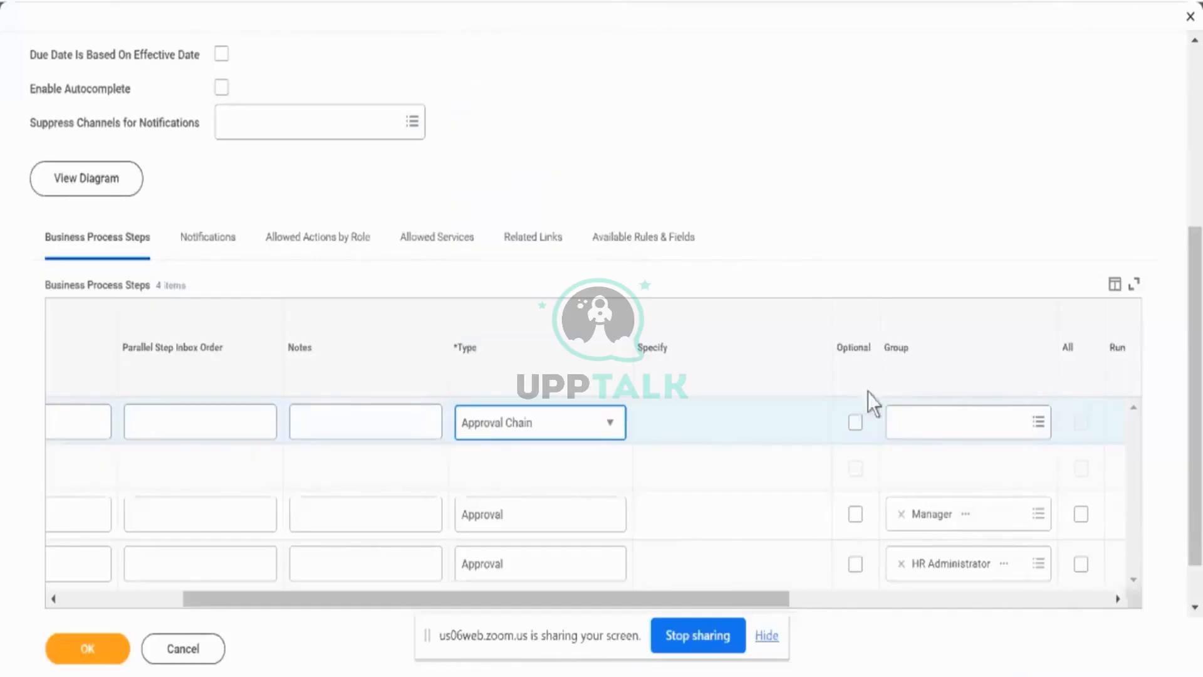
click(917, 422)
text(manager)
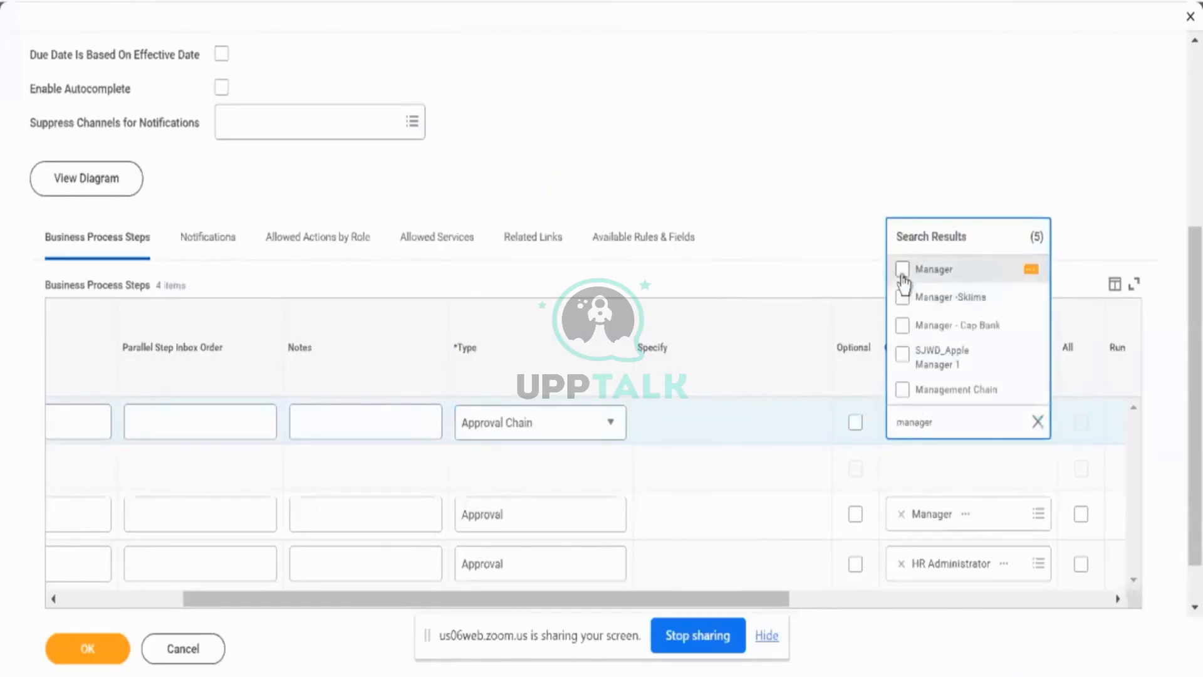
click(903, 270)
click(870, 437)
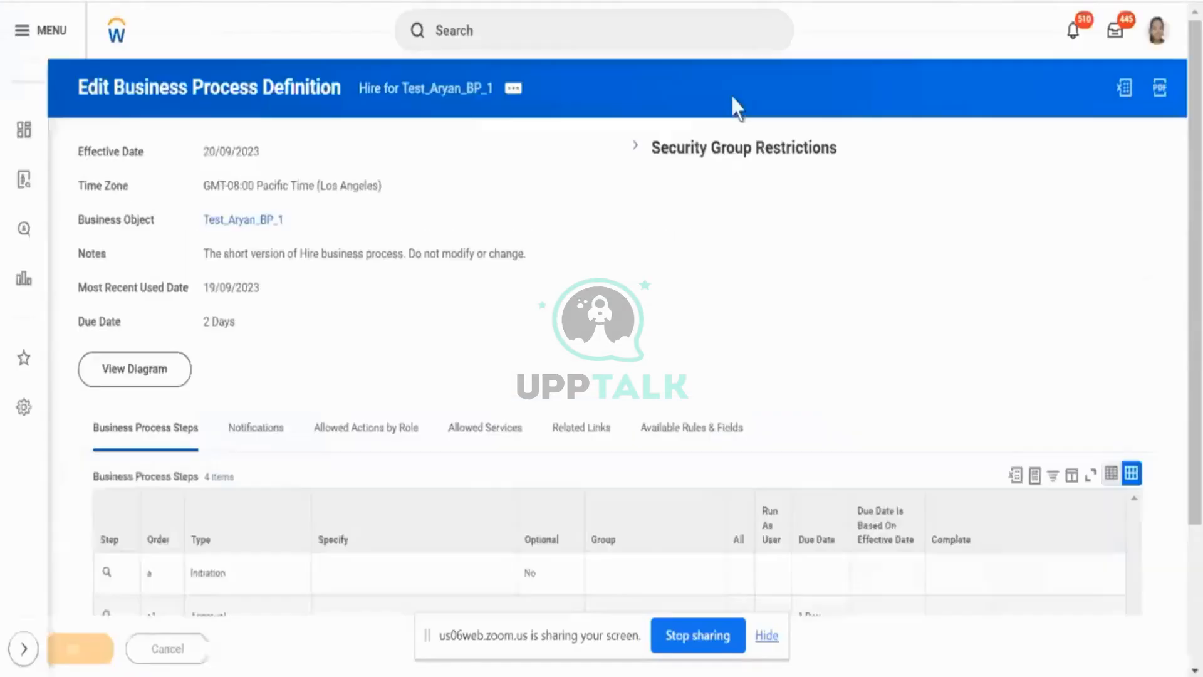
- Open Maintain Step Conditions for the a1 Approval Chain step, keeping the effective date 20/09/2023 and the Pacific time zone
scroll(488, 320, down, 3)
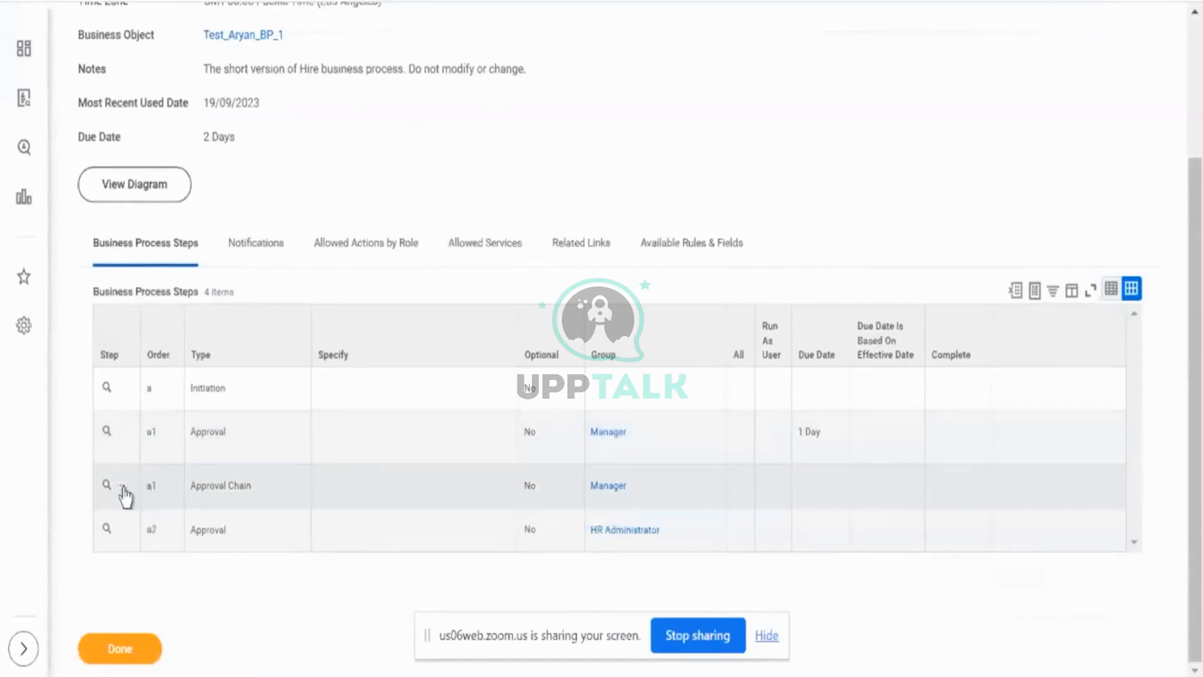
click(123, 488)
mouse_move(156, 374)
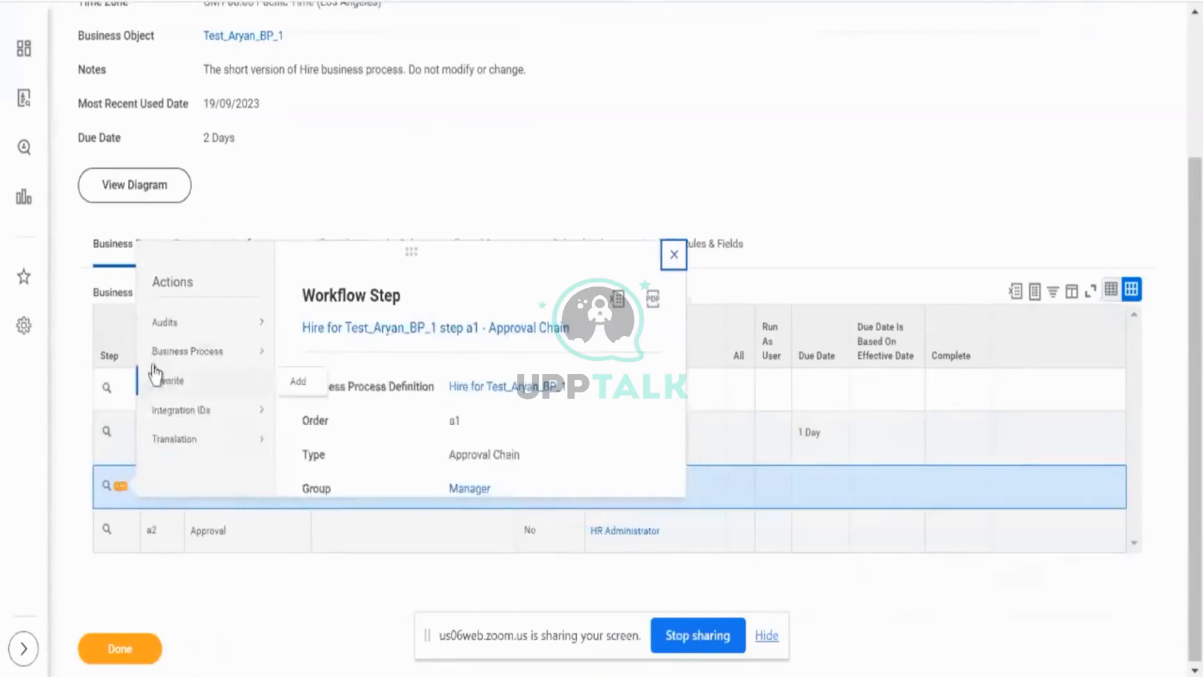
mouse_move(162, 353)
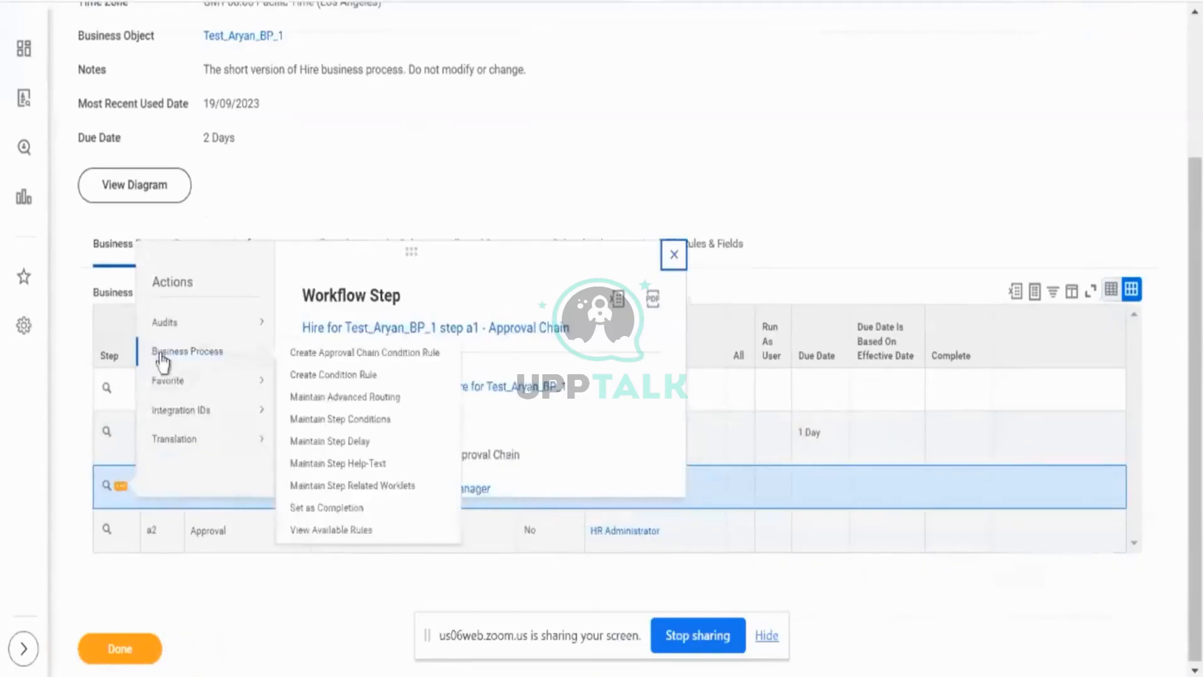
click(327, 397)
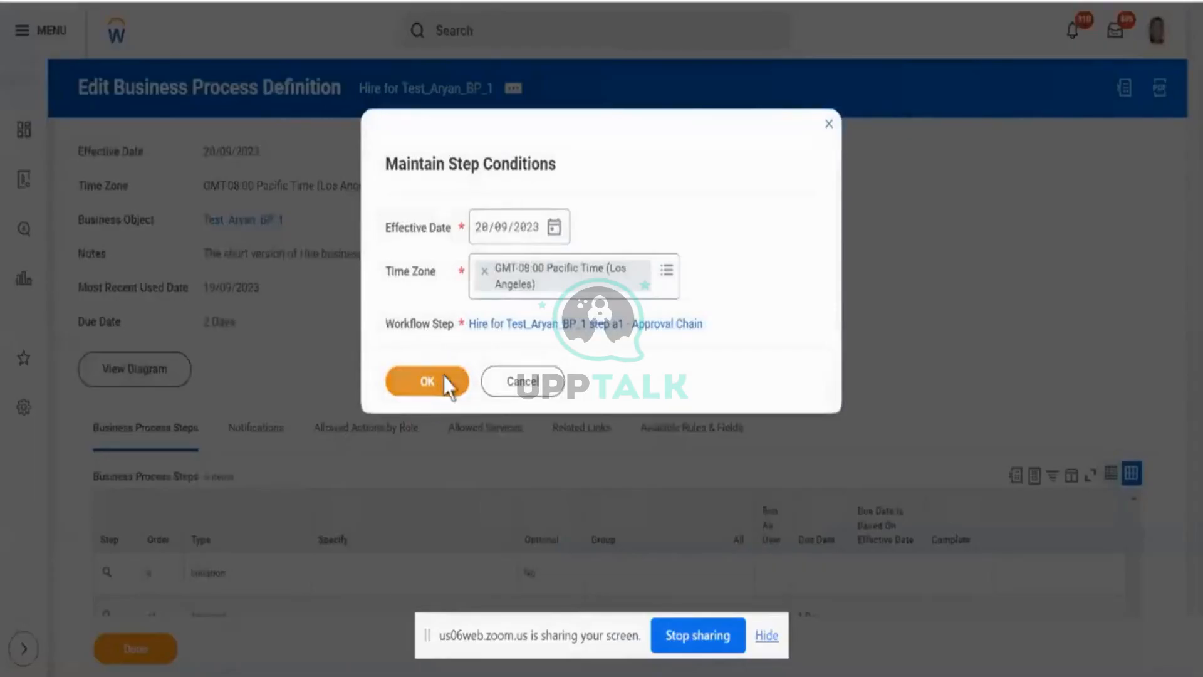
click(401, 381)
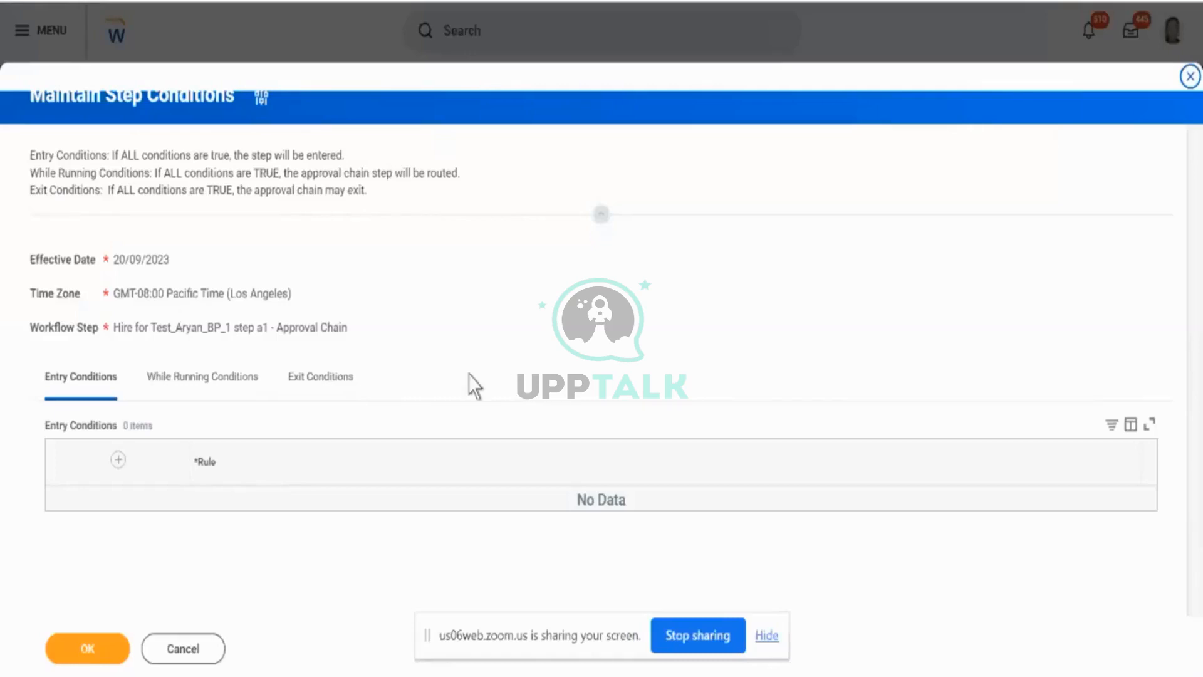
- Add an entry condition using the rule "Location/Job Family - USA New York (Non-CS)"
click(118, 460)
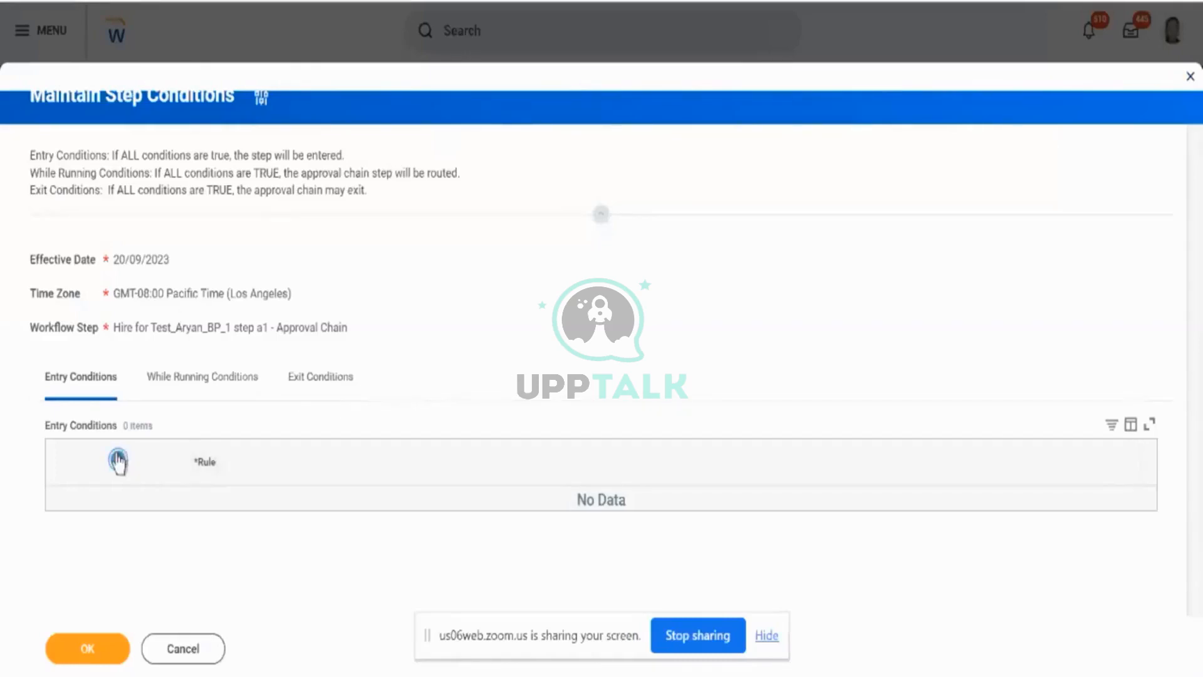
click(434, 505)
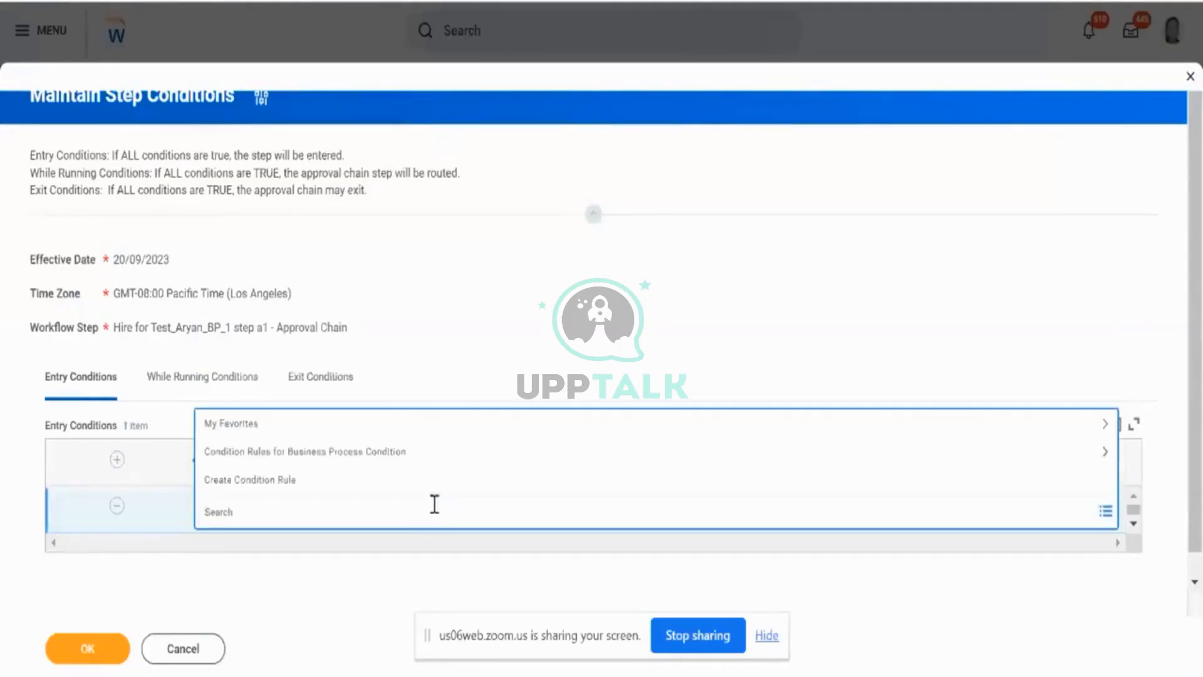
text(loca)
text(n new york)
key(Return)
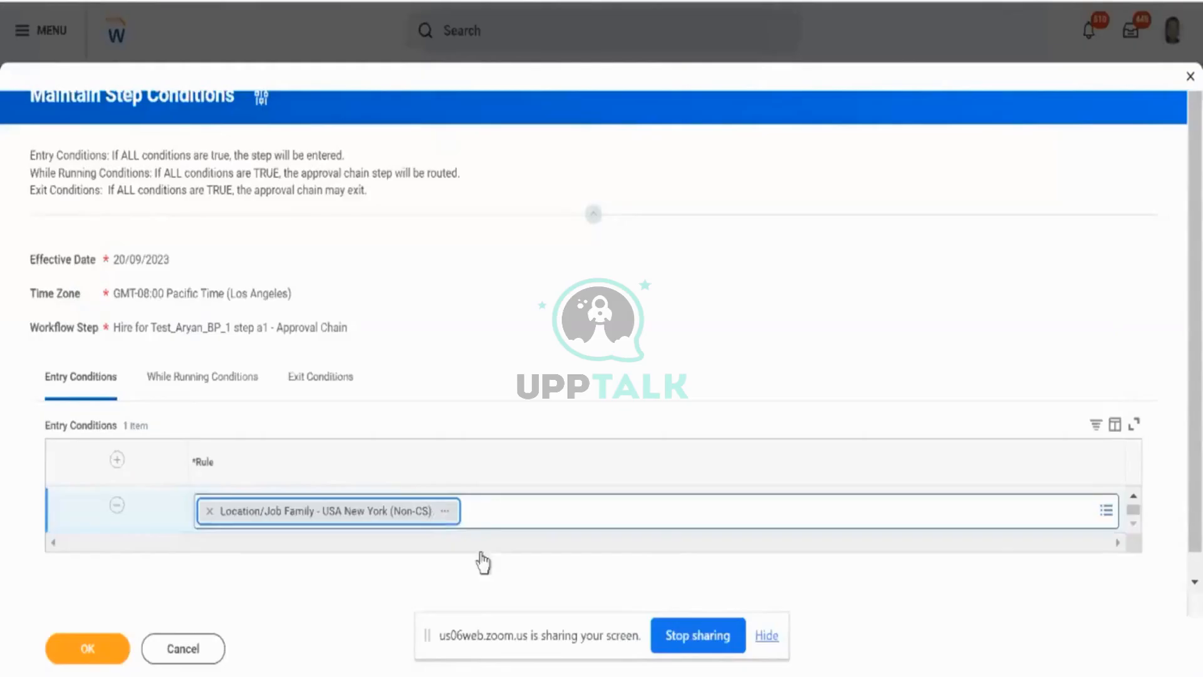
- Review the rule conditions behind the New York entry condition rule and close its preview
click(445, 513)
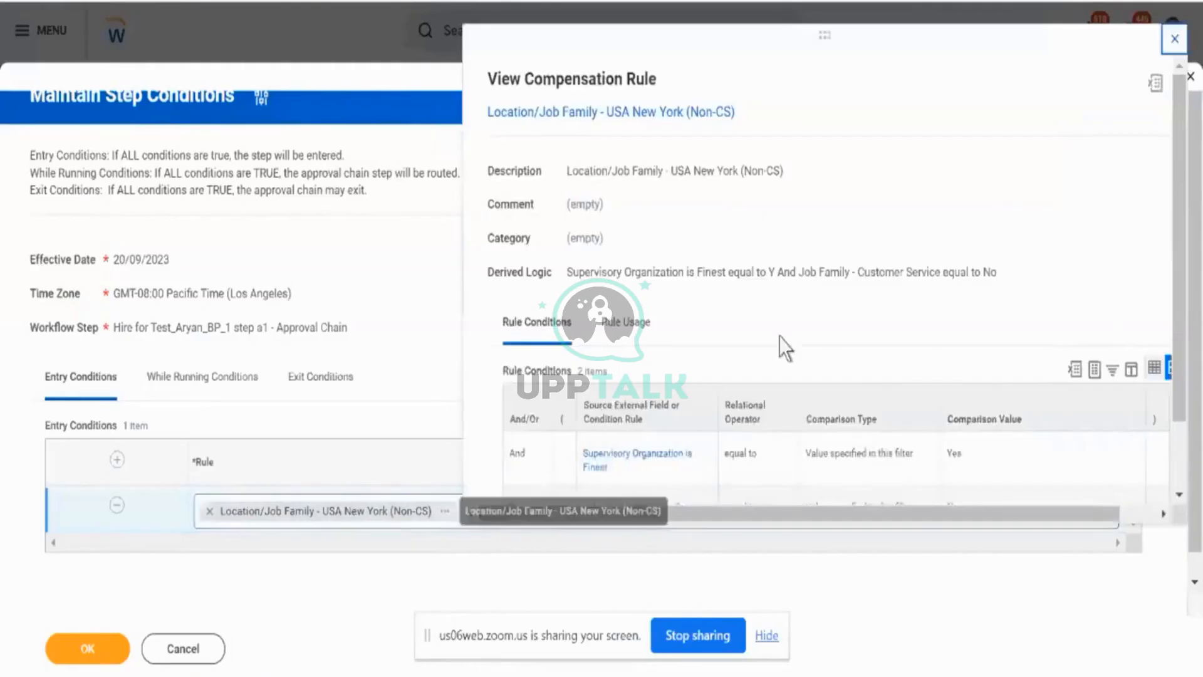
scroll(780, 339, down, 1)
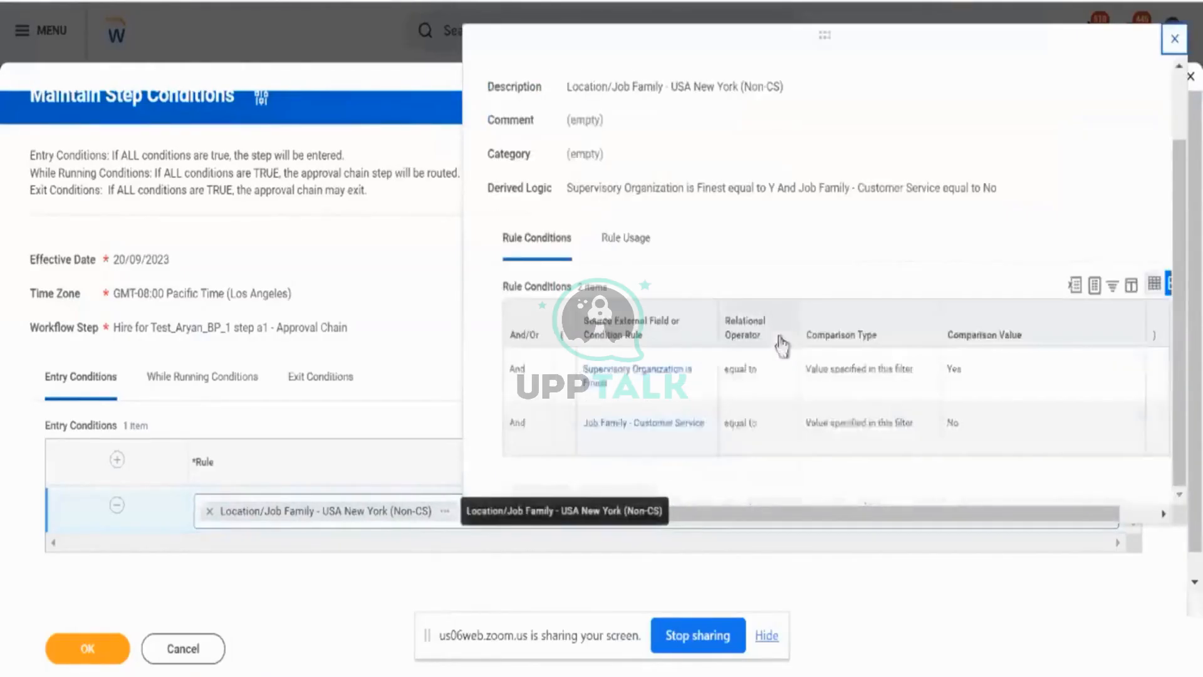
click(415, 272)
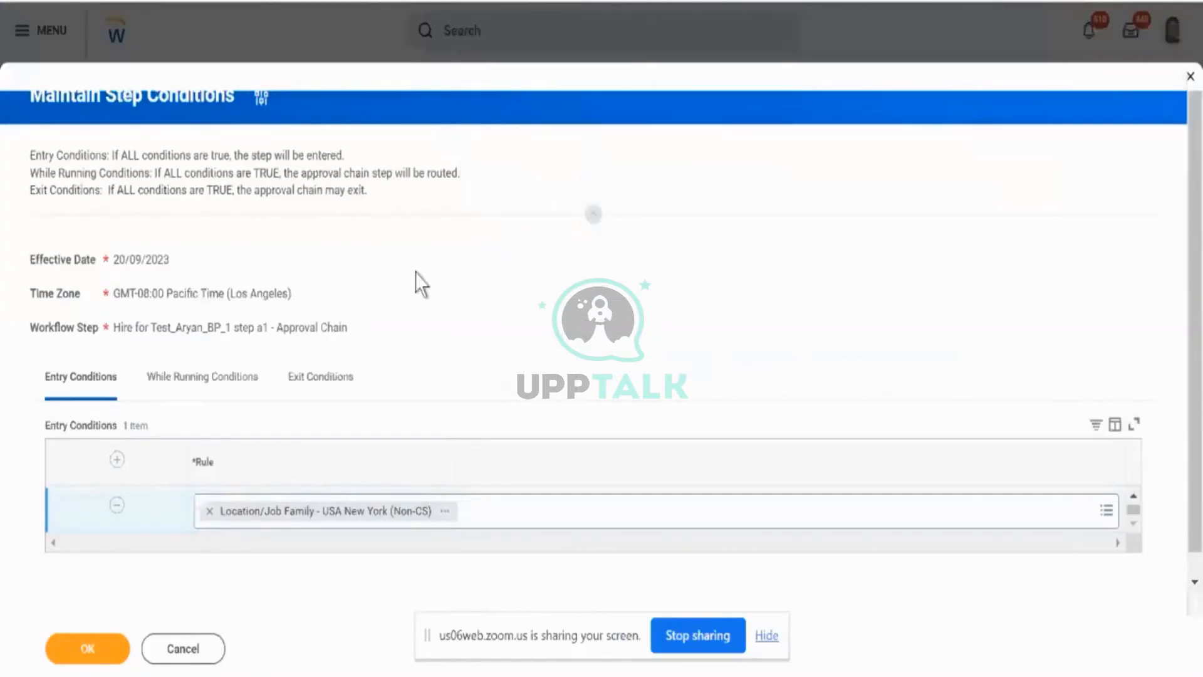
- Add a While Running condition row and search its available rules for "manager"
click(180, 399)
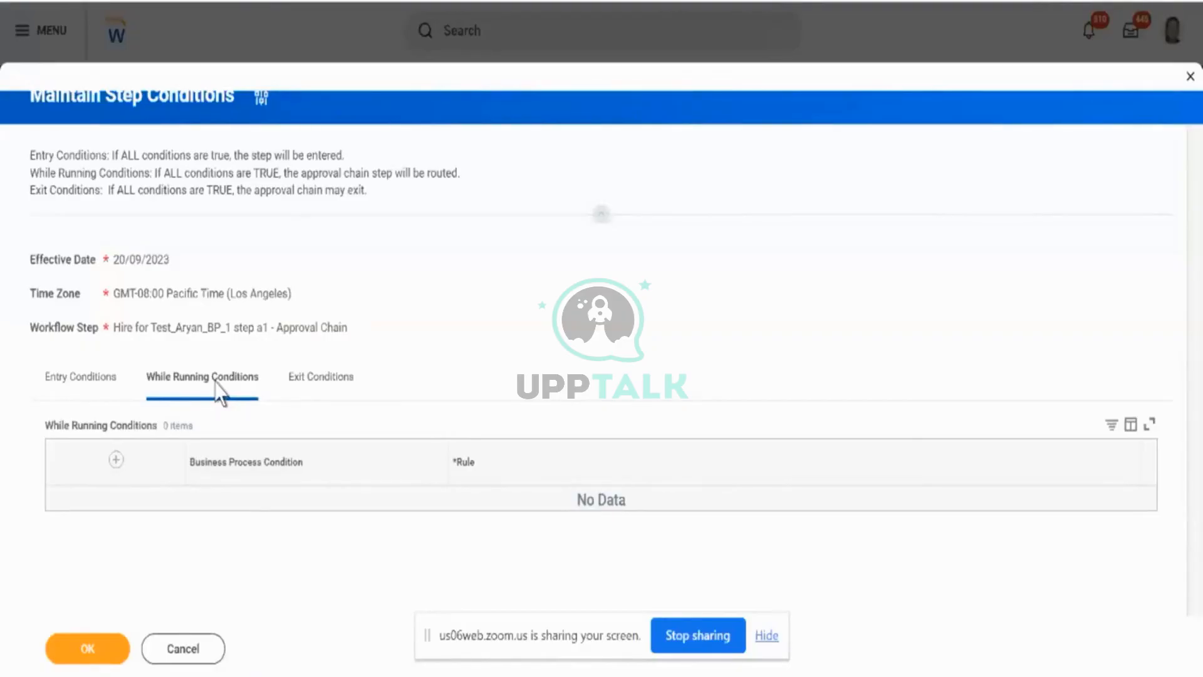
click(115, 460)
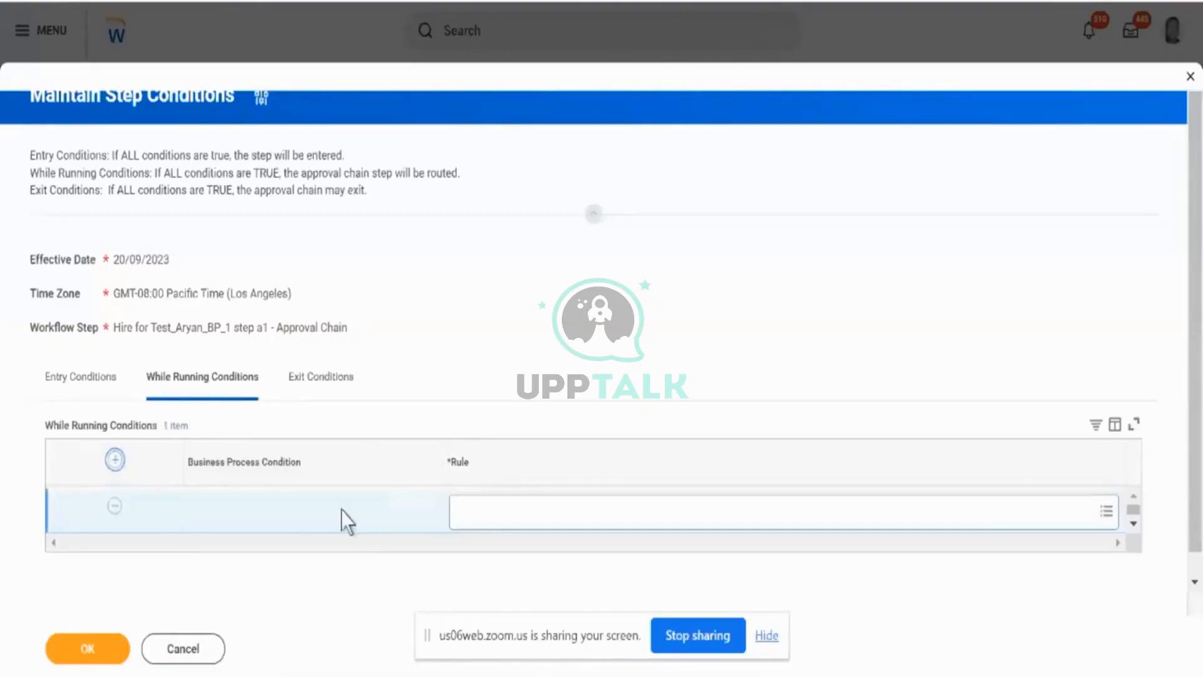
click(468, 510)
text(manager)
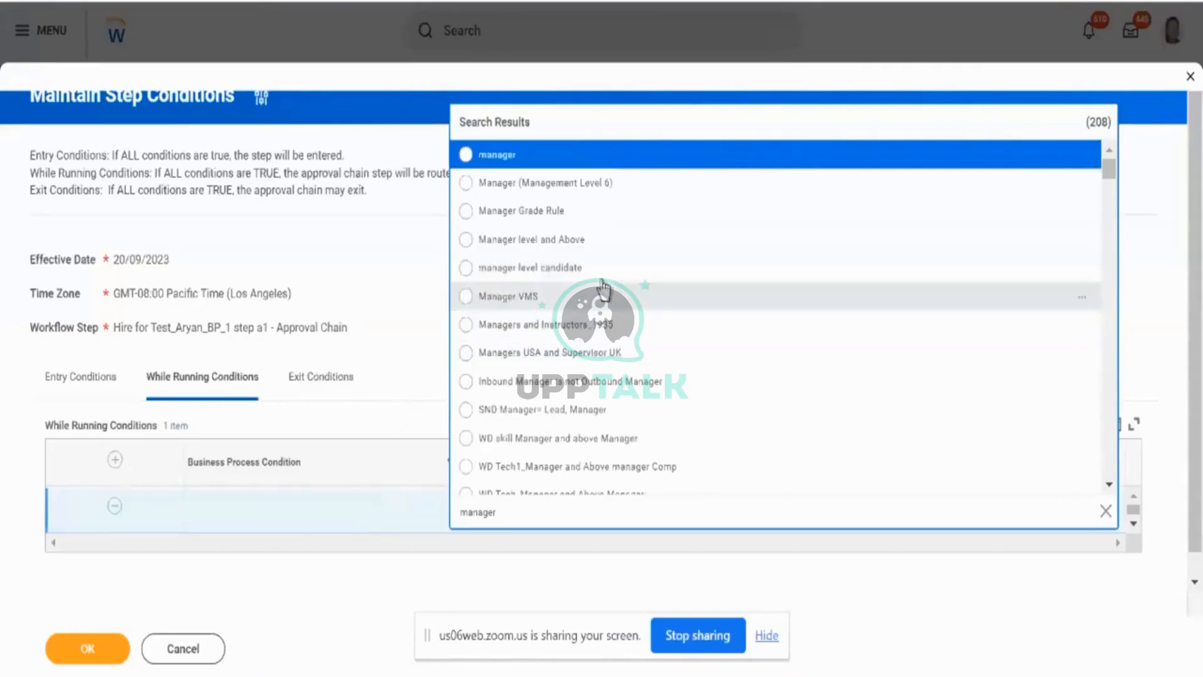
scroll(648, 299, down, 5)
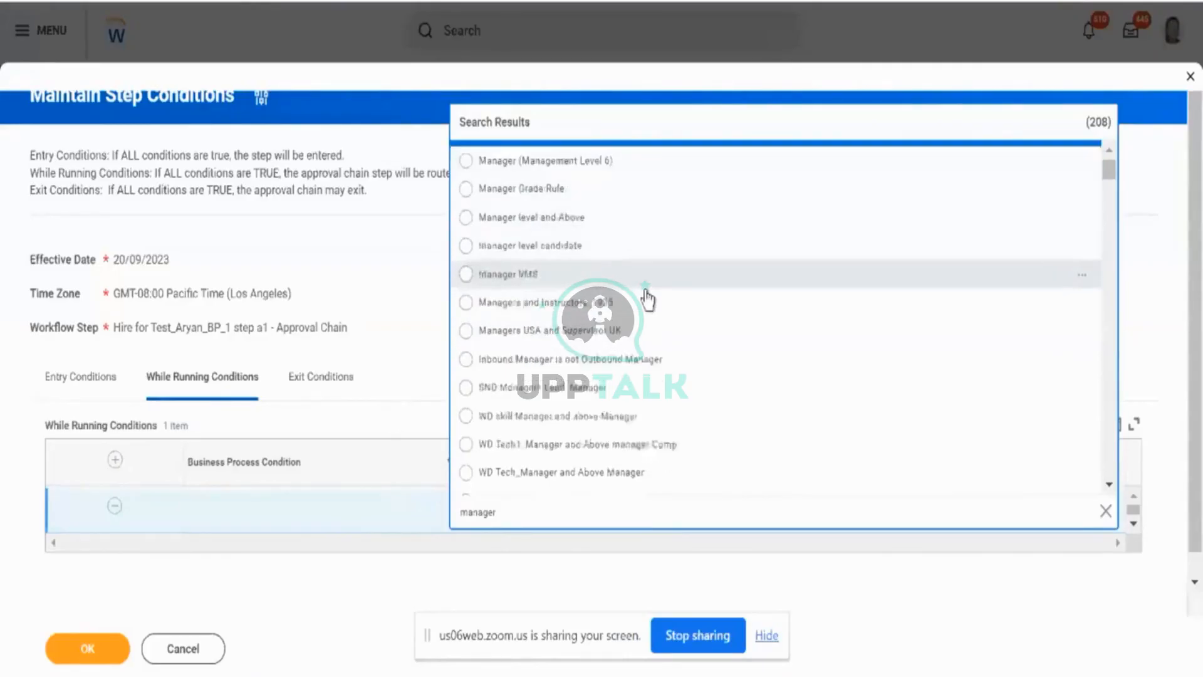
scroll(650, 301, down, 3)
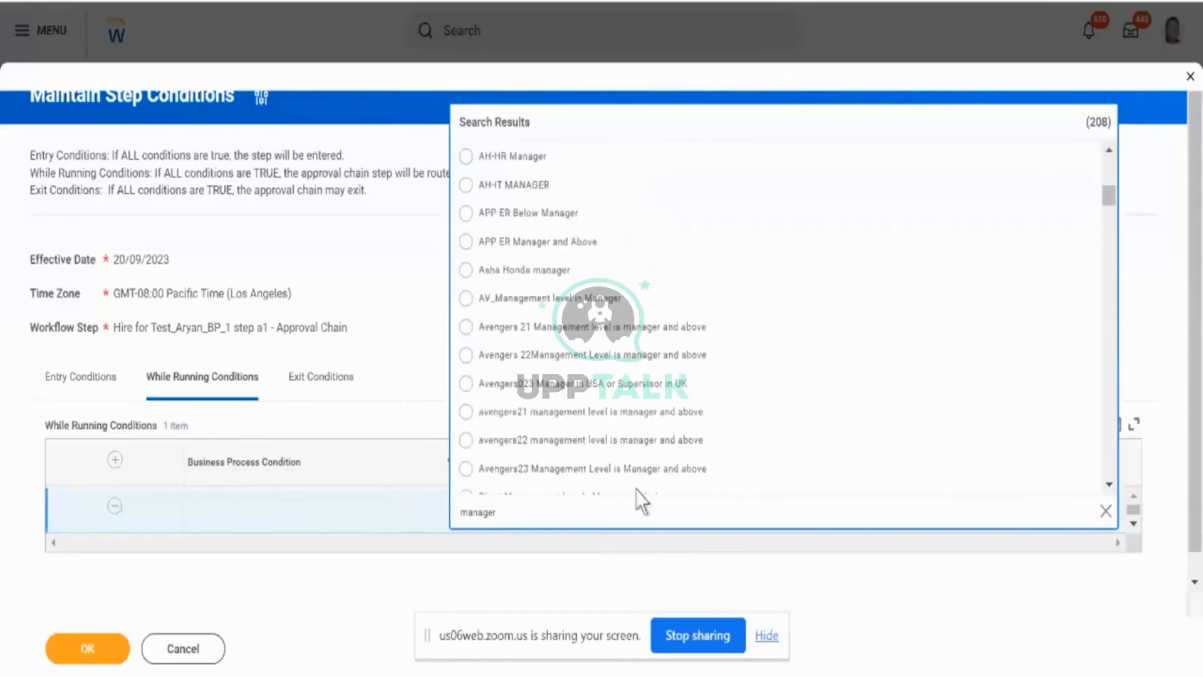
- Try narrowing the While Running rule search to "manager director"
text(director)
key(Return)
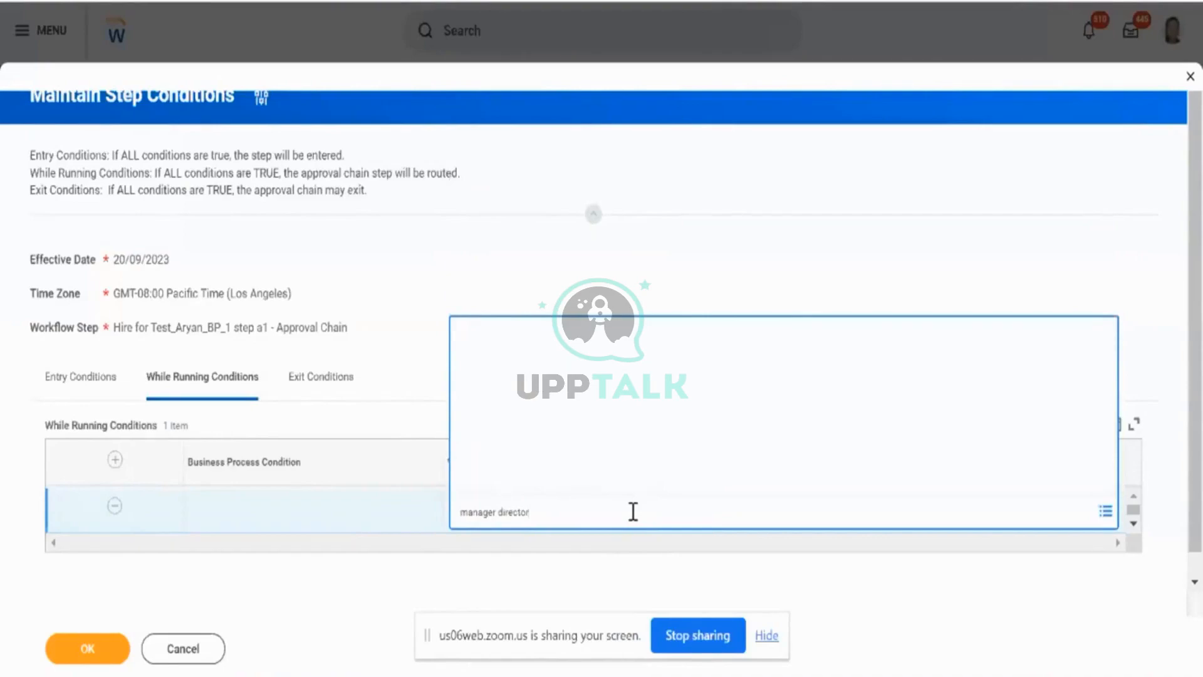
key(ctrl+BackSpace)
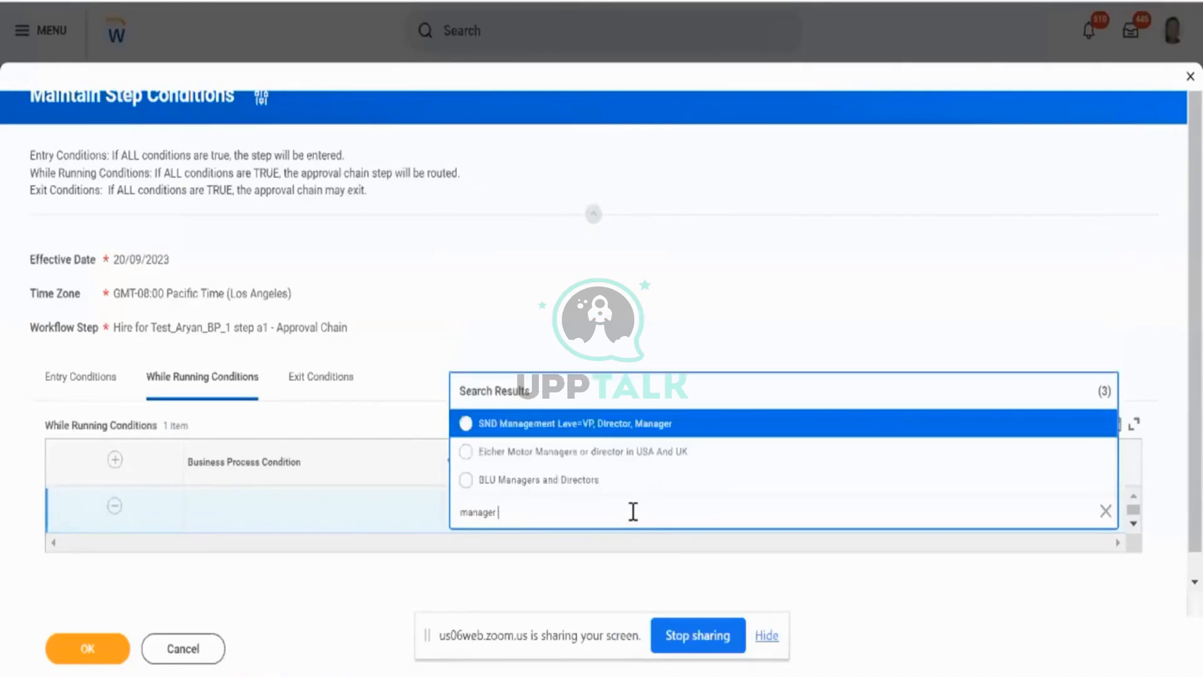
text(d)
key(BackSpace)
key(Return)
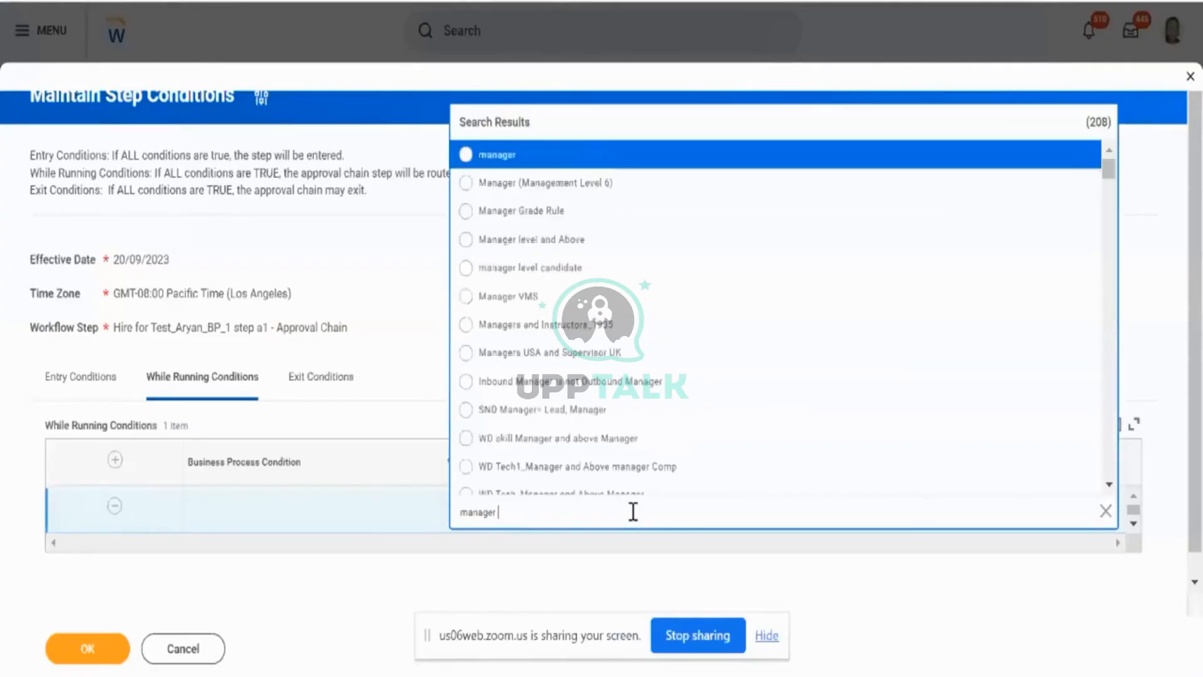
- Search the rules for "management level" and assign Management Level Director Approval to the While Running condition
key(BackSpace)
text(ment level)
key(Return)
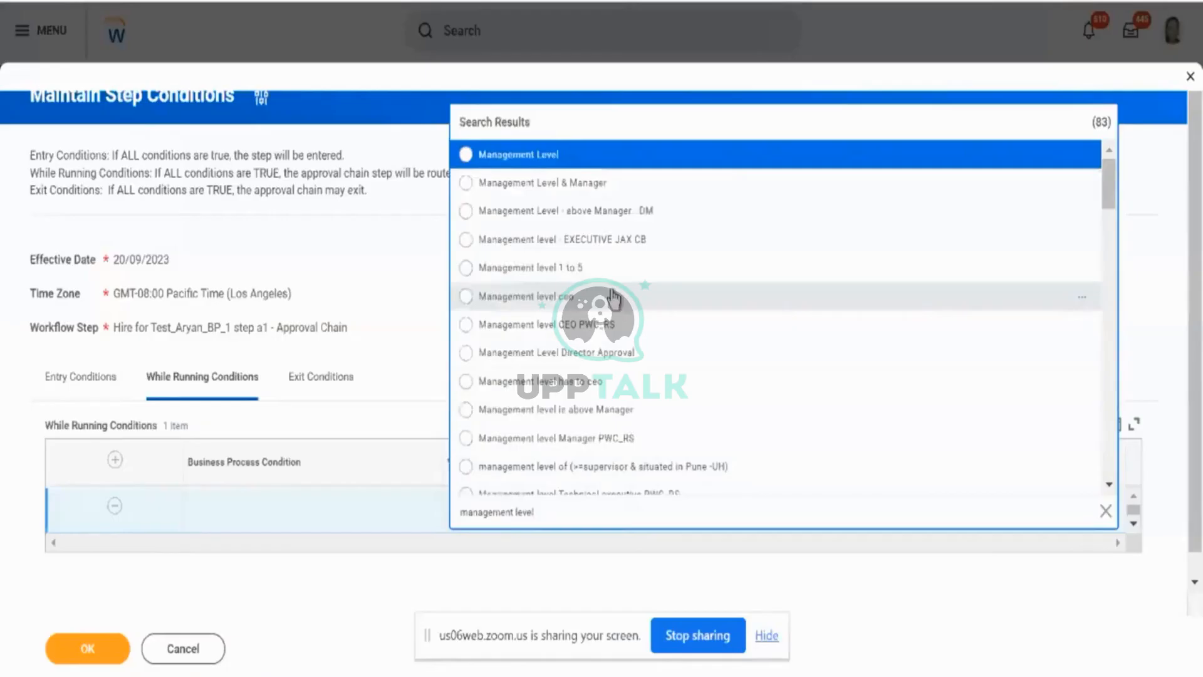
click(629, 355)
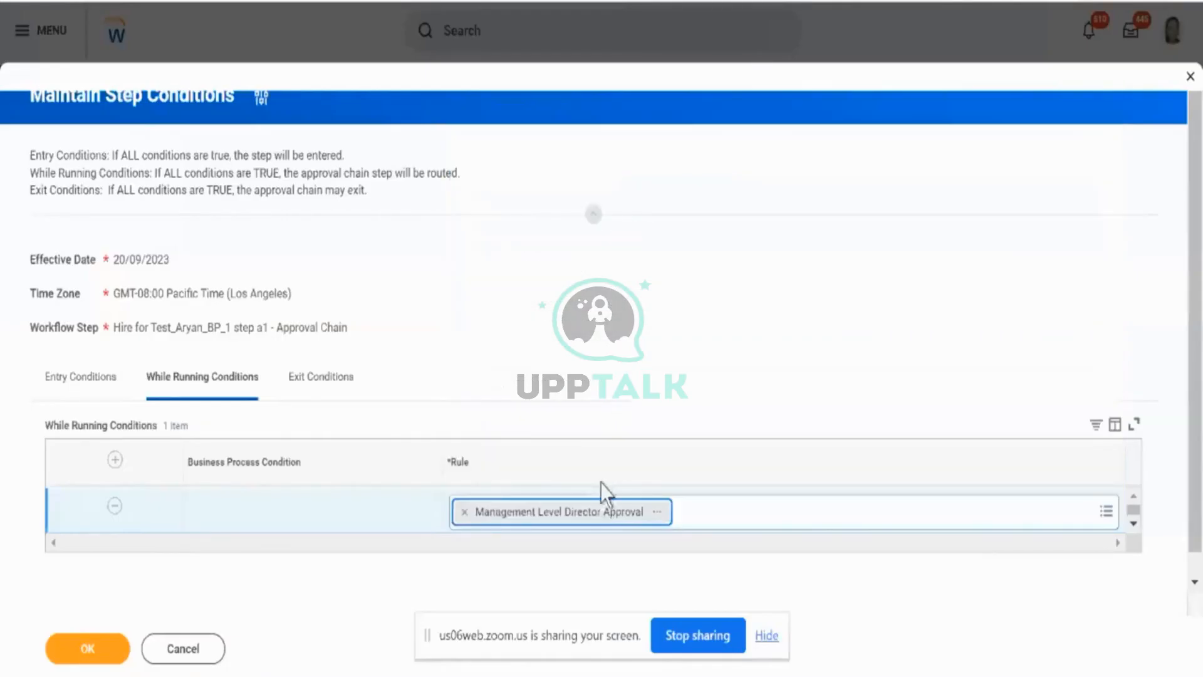
- Review the Management Level Director Approval rule and compare the While Running and Exit Conditions, dismissing the Windows Security notification
click(666, 515)
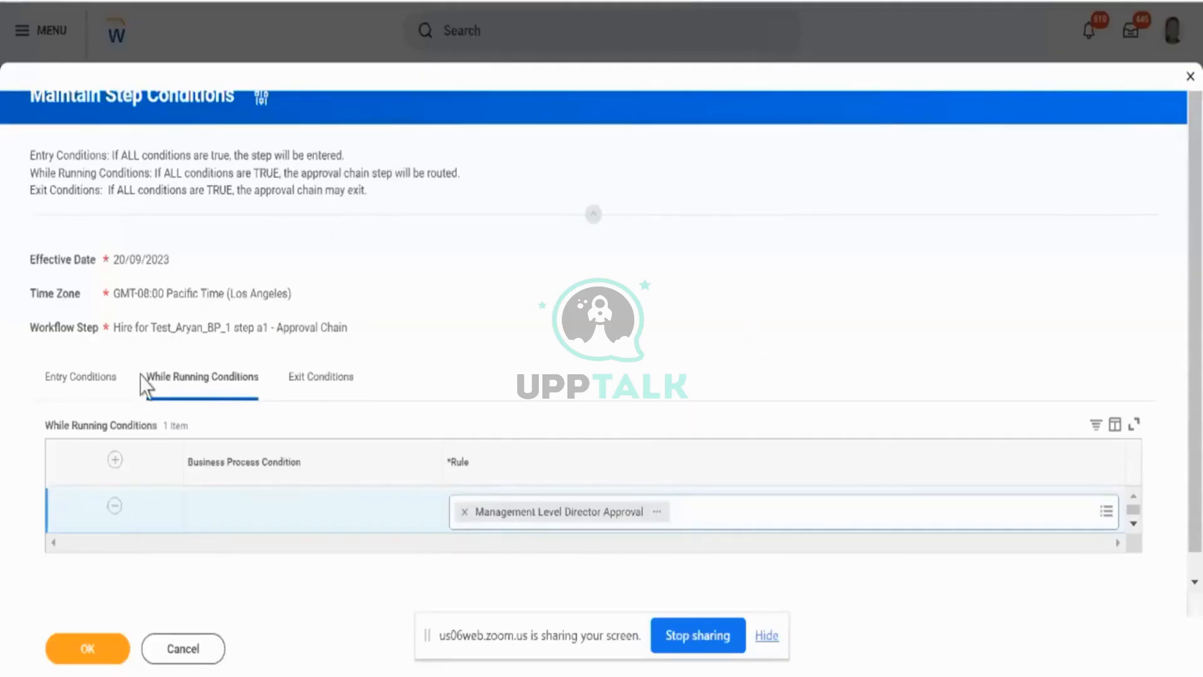
drag(142, 378, 259, 379)
scroll(862, 360, down, 2)
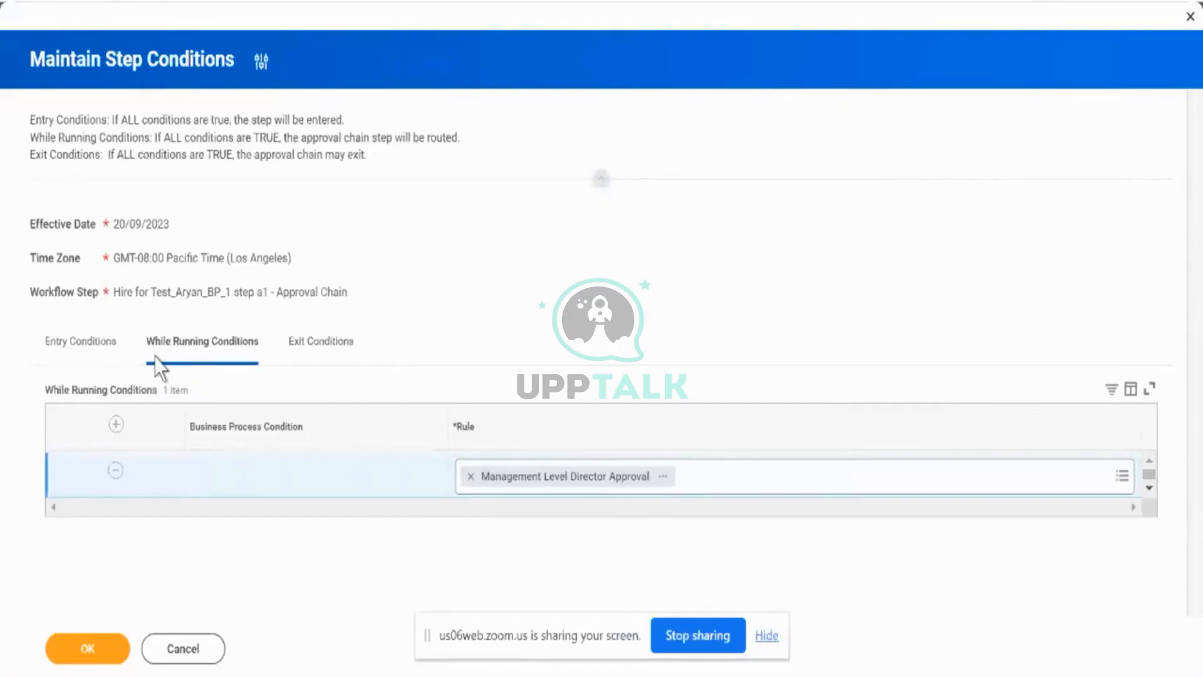
click(296, 355)
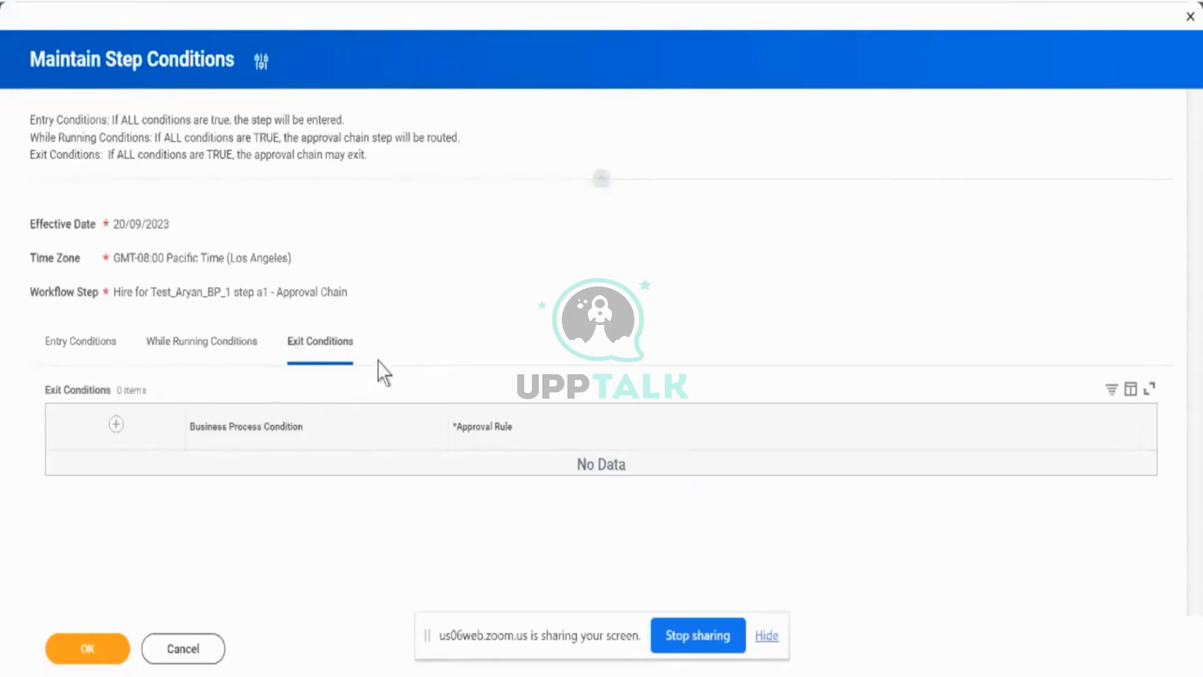
click(219, 355)
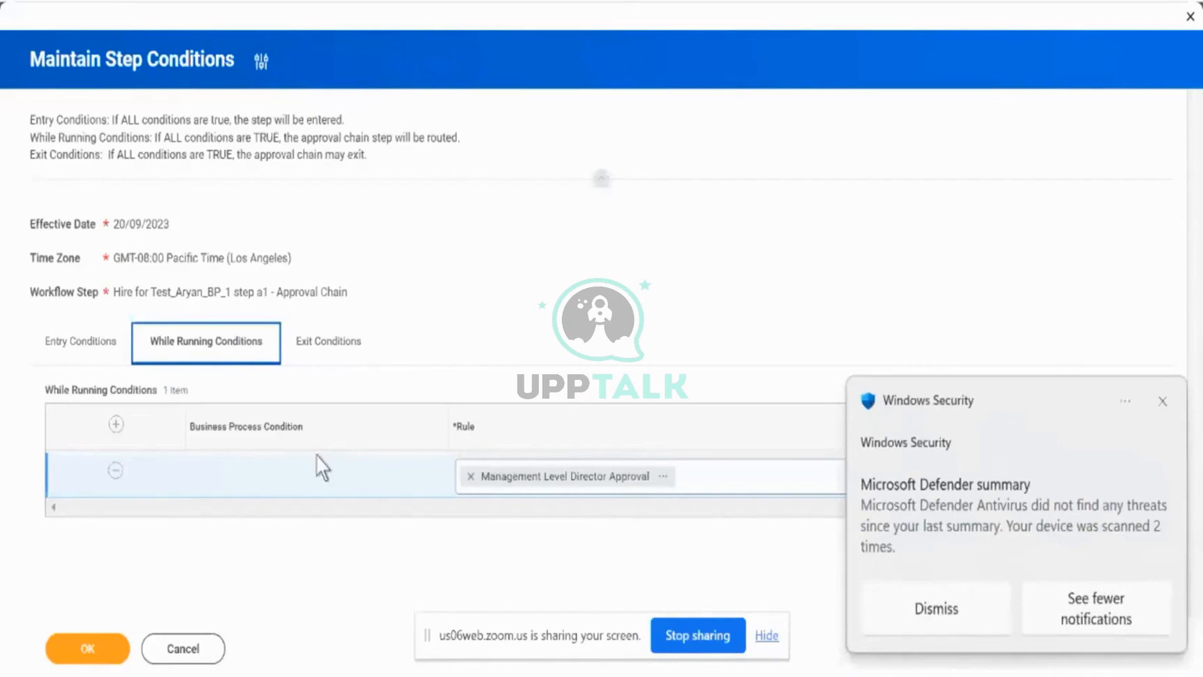
click(889, 609)
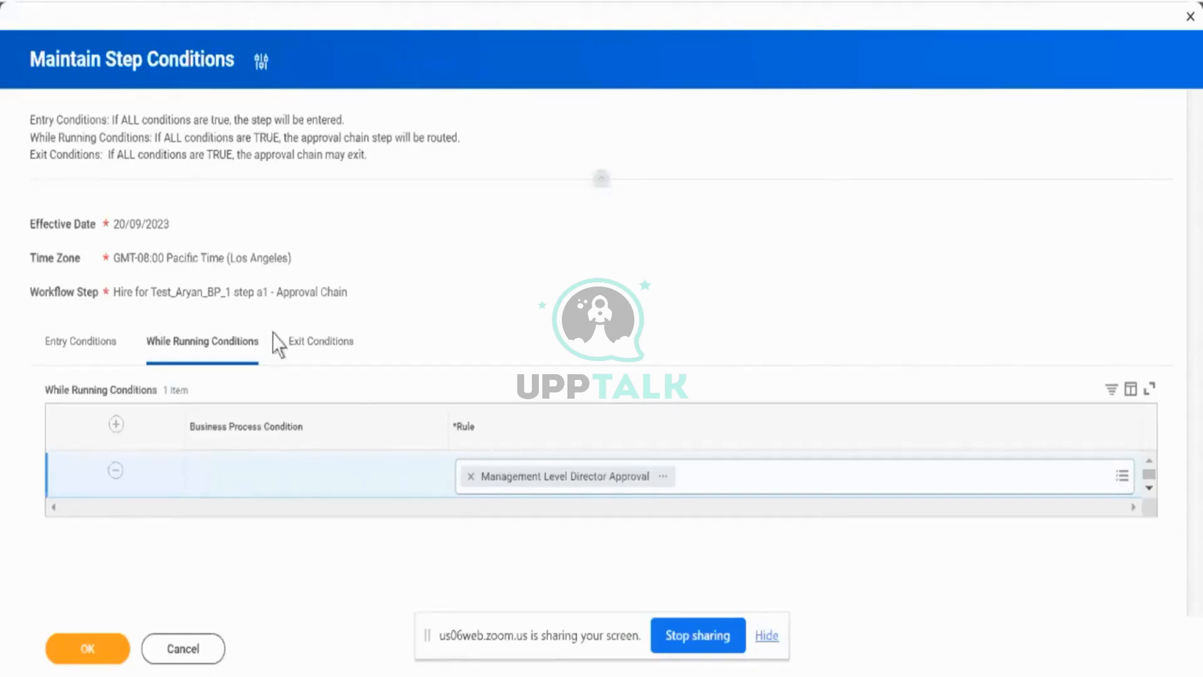
- Add an exit condition to the Approval Chain step with the approval rule "Approval Count = 2"
click(296, 346)
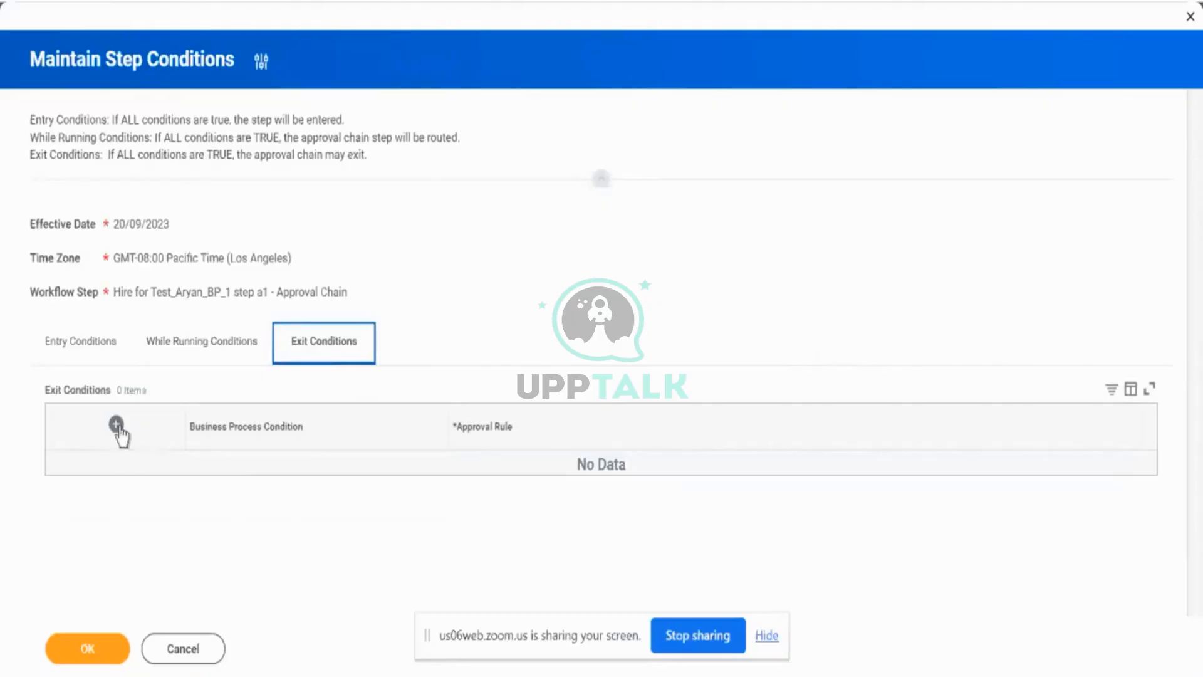
click(116, 425)
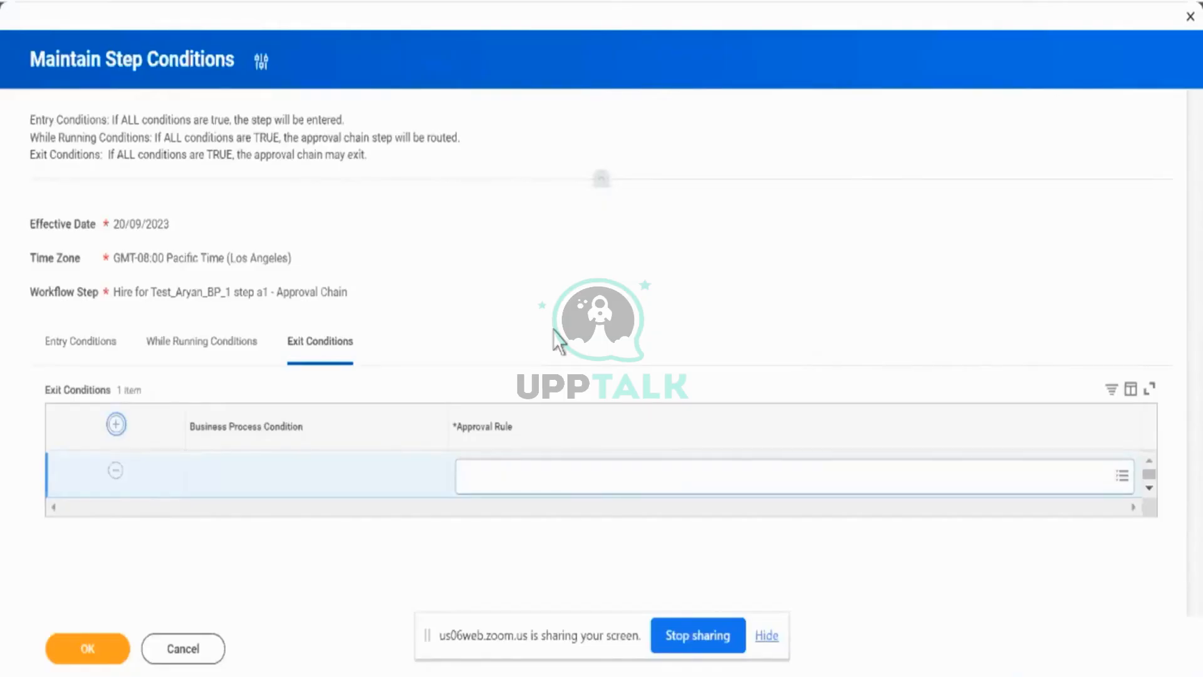
click(565, 476)
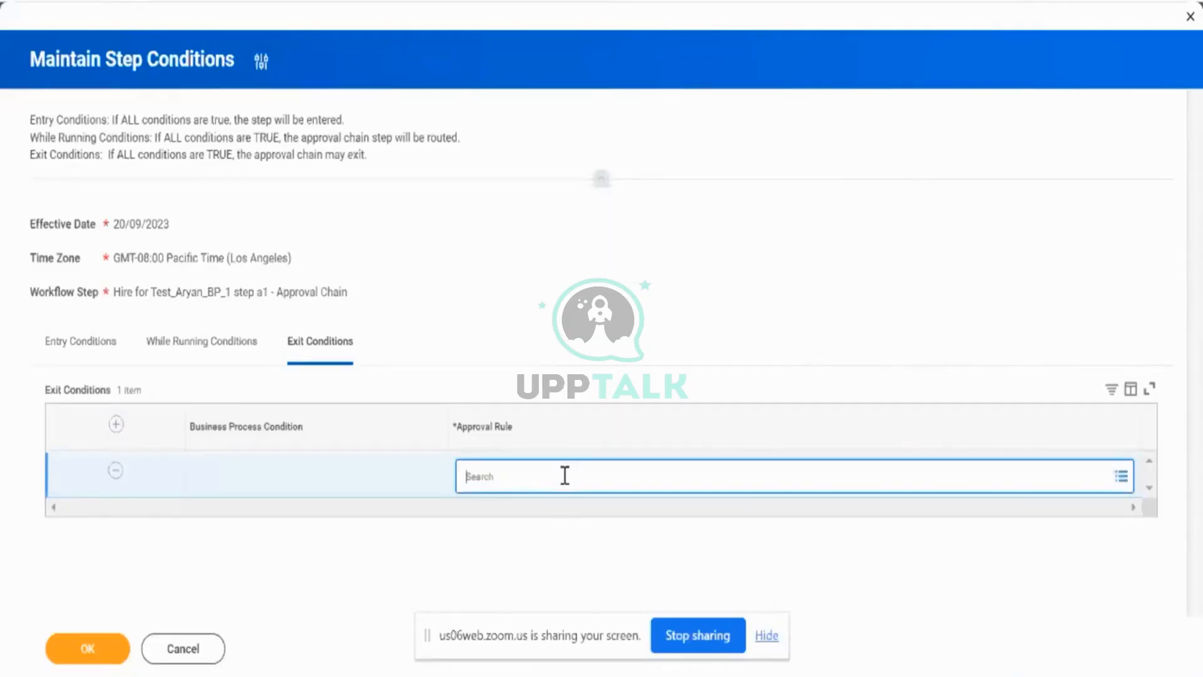
text(approval)
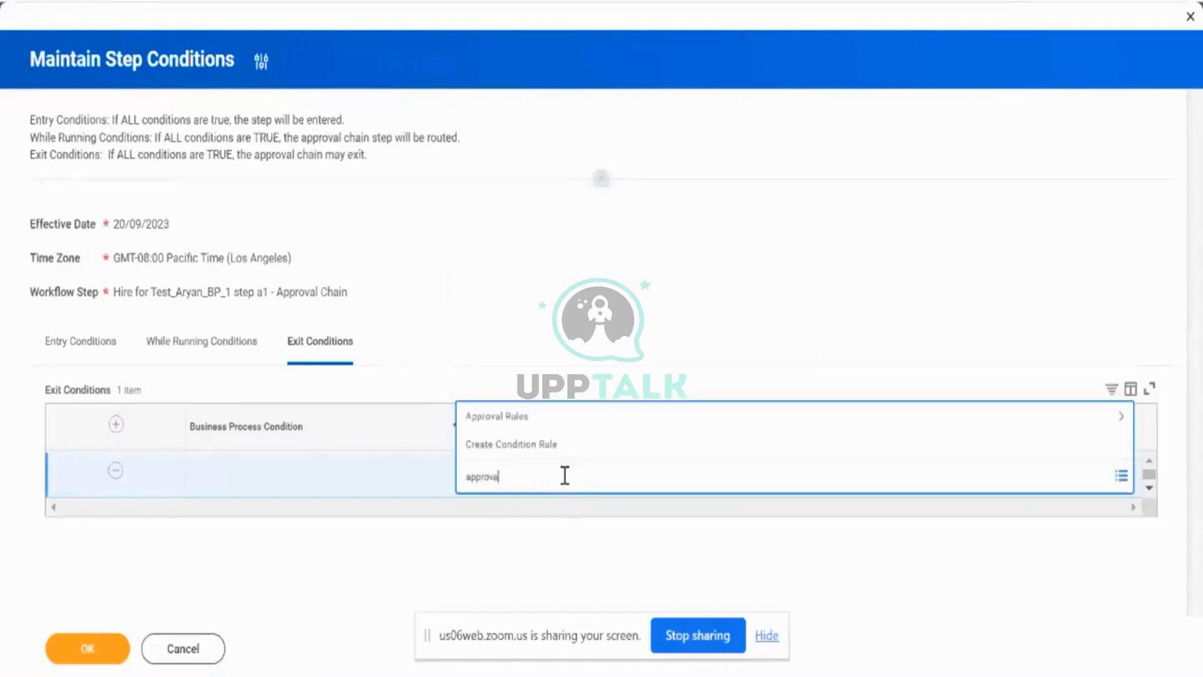
text( count)
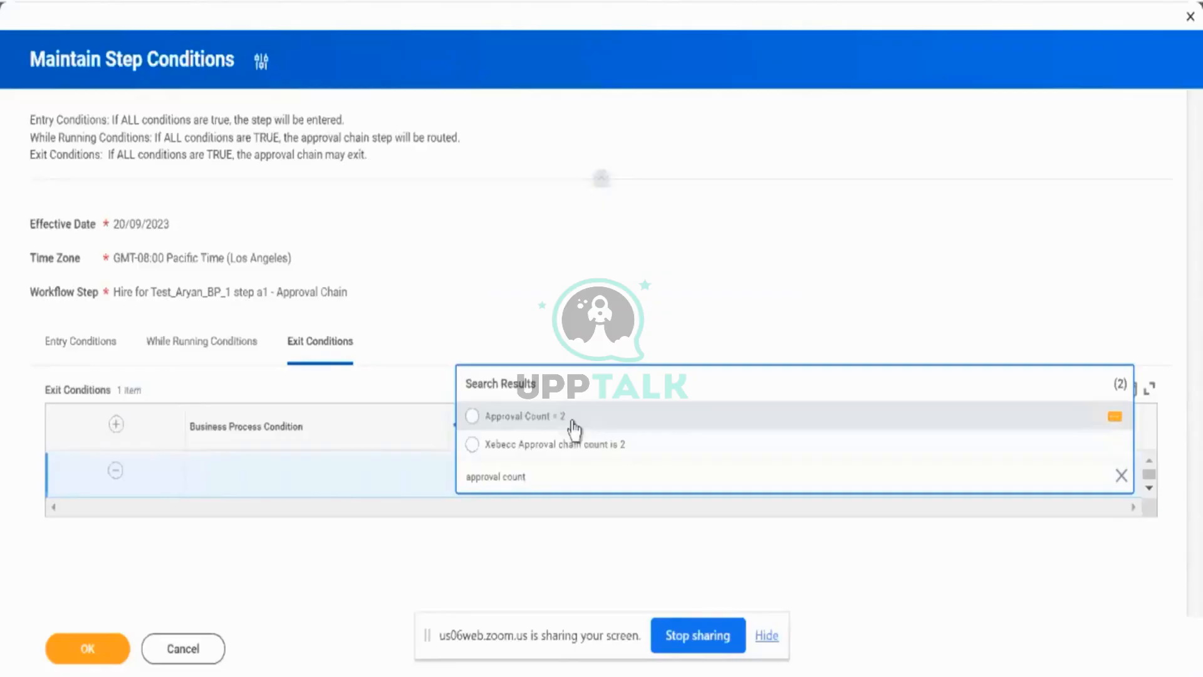
click(473, 417)
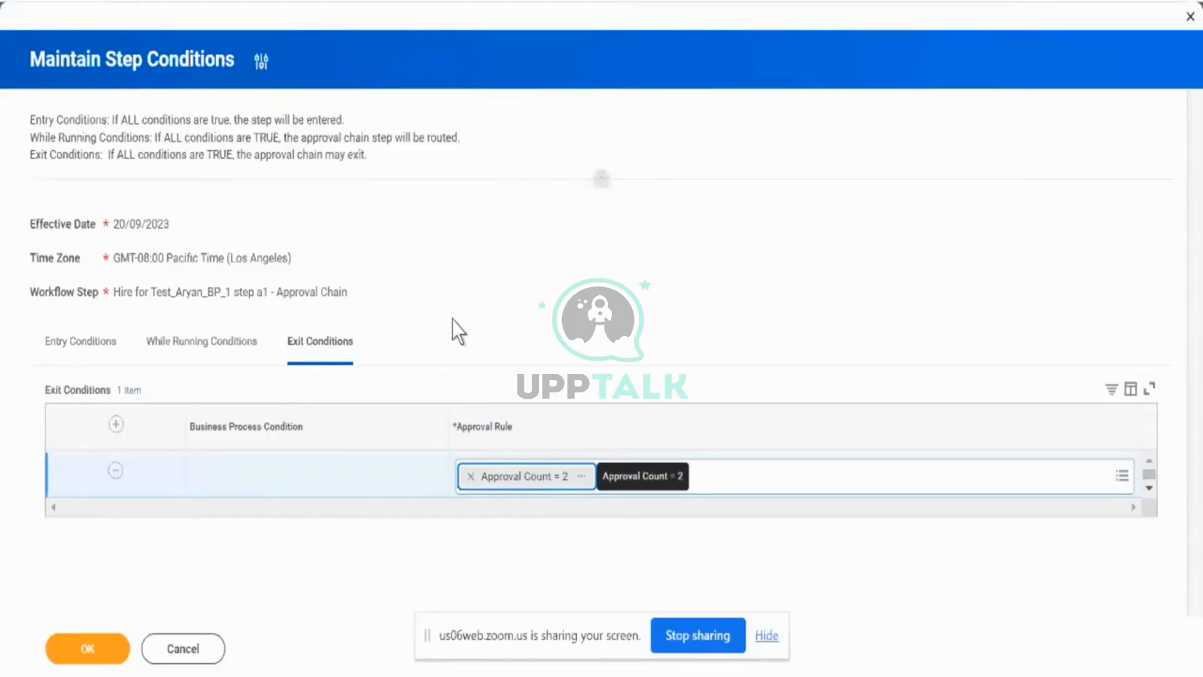
- Examine the exit approval rule's definition, including its source field, relational operator and comparison value
click(583, 478)
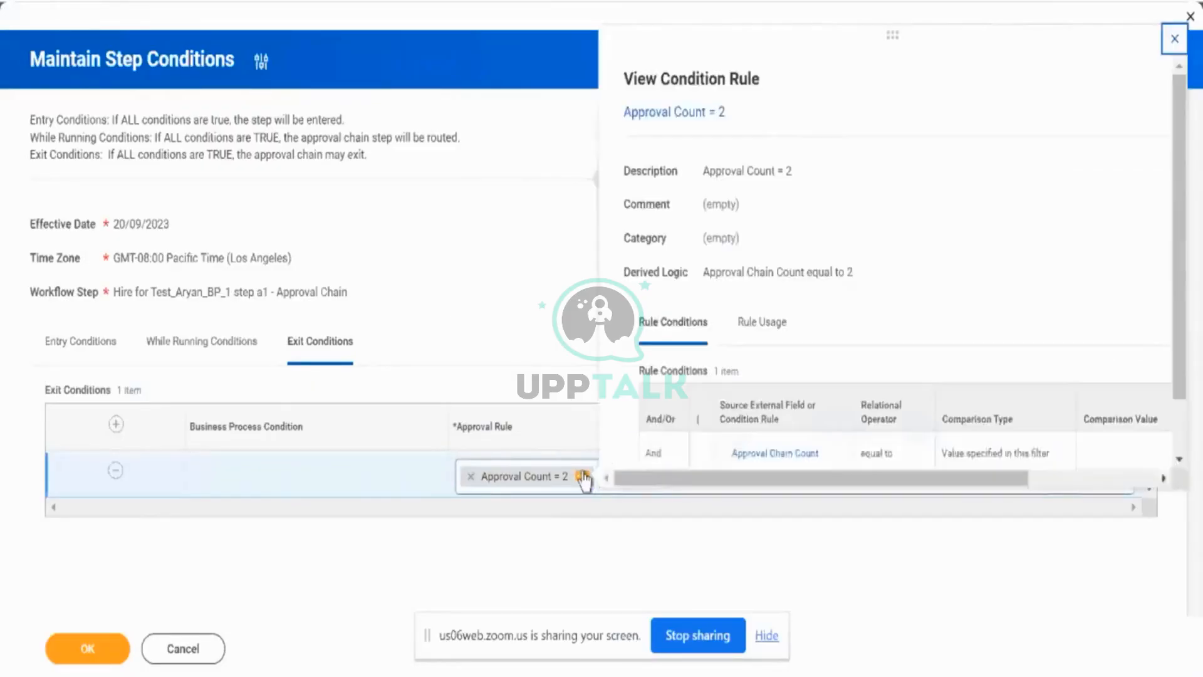
scroll(859, 389, down, 1)
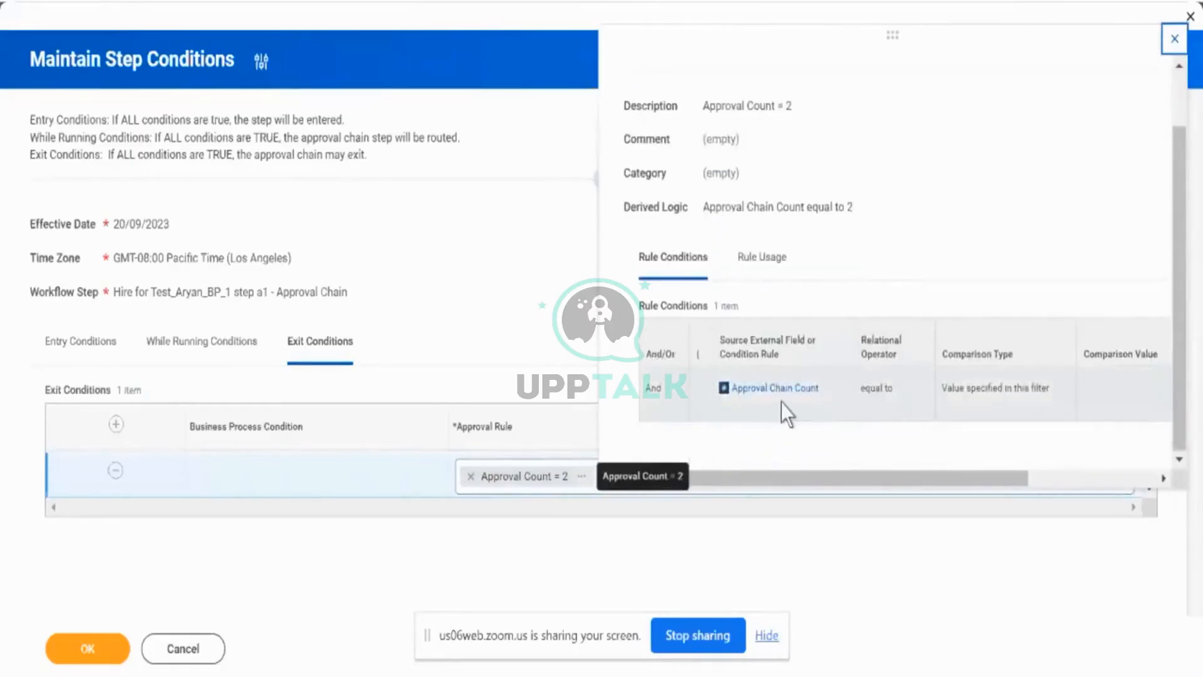
scroll(877, 421, right, 5)
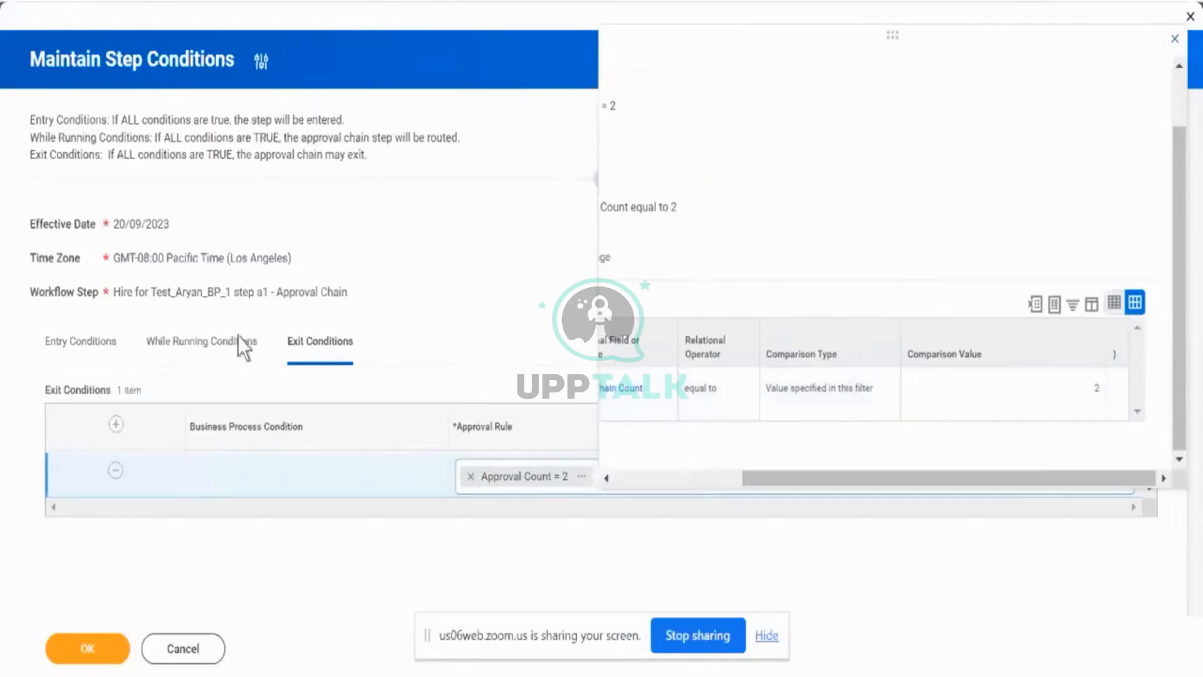
- Review the rules assigned under the Approval Chain step's Entry, While Running and Exit Conditions
click(93, 348)
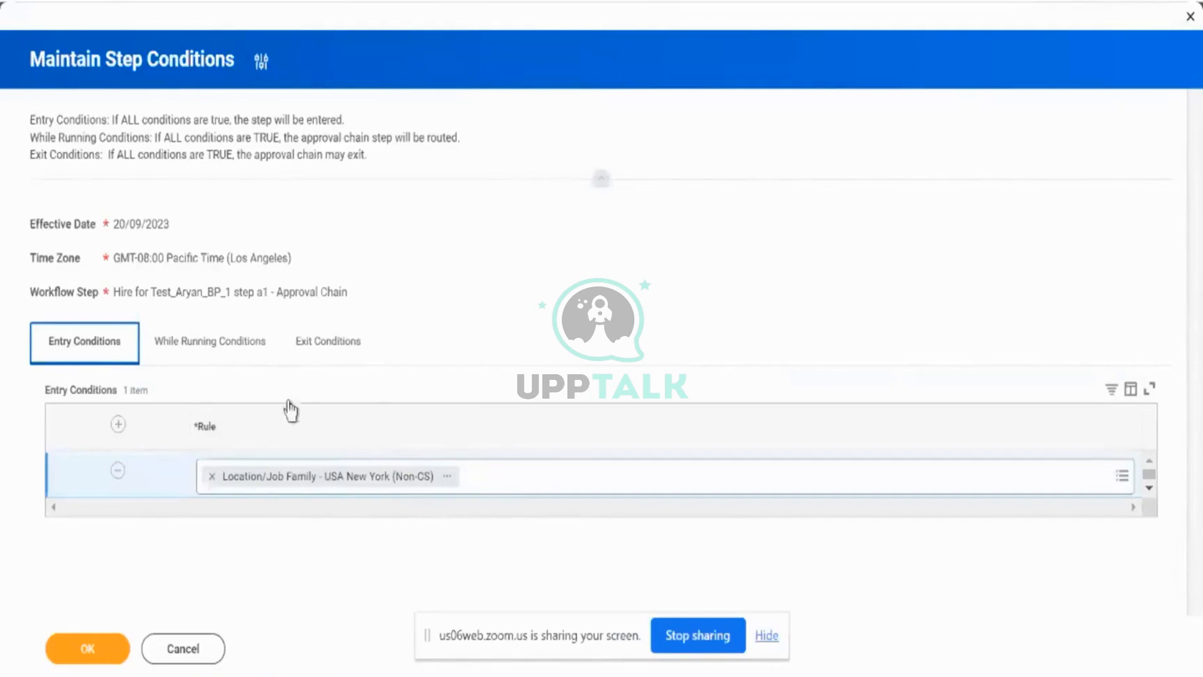
click(241, 358)
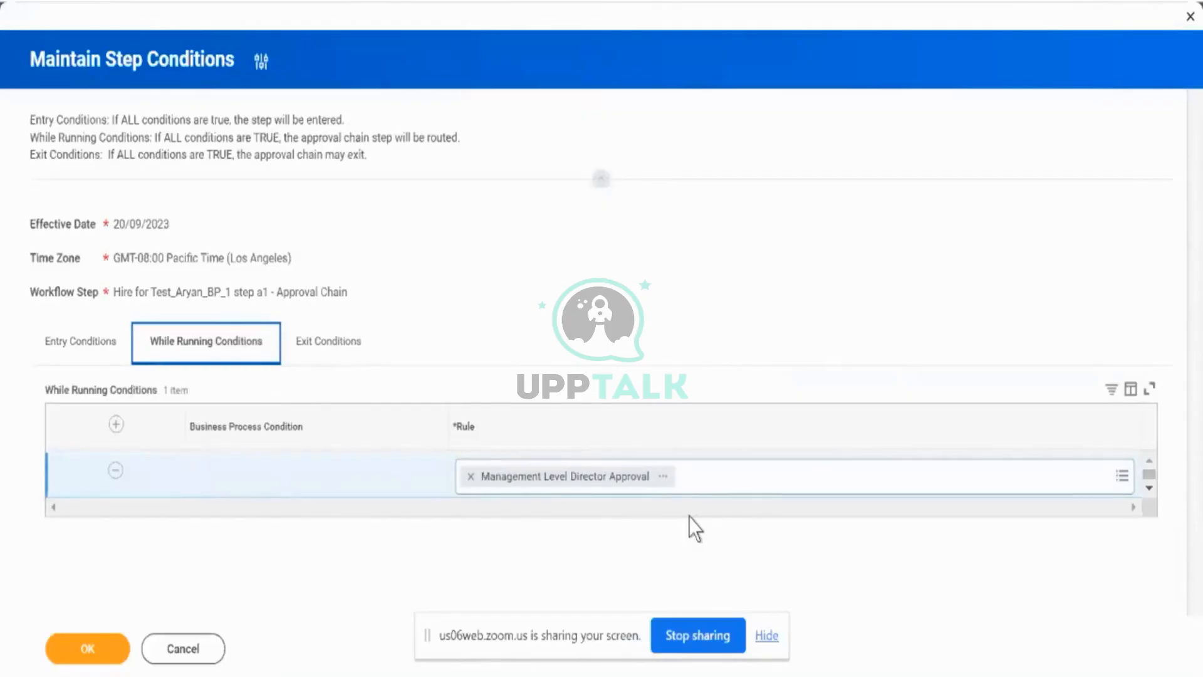
click(351, 345)
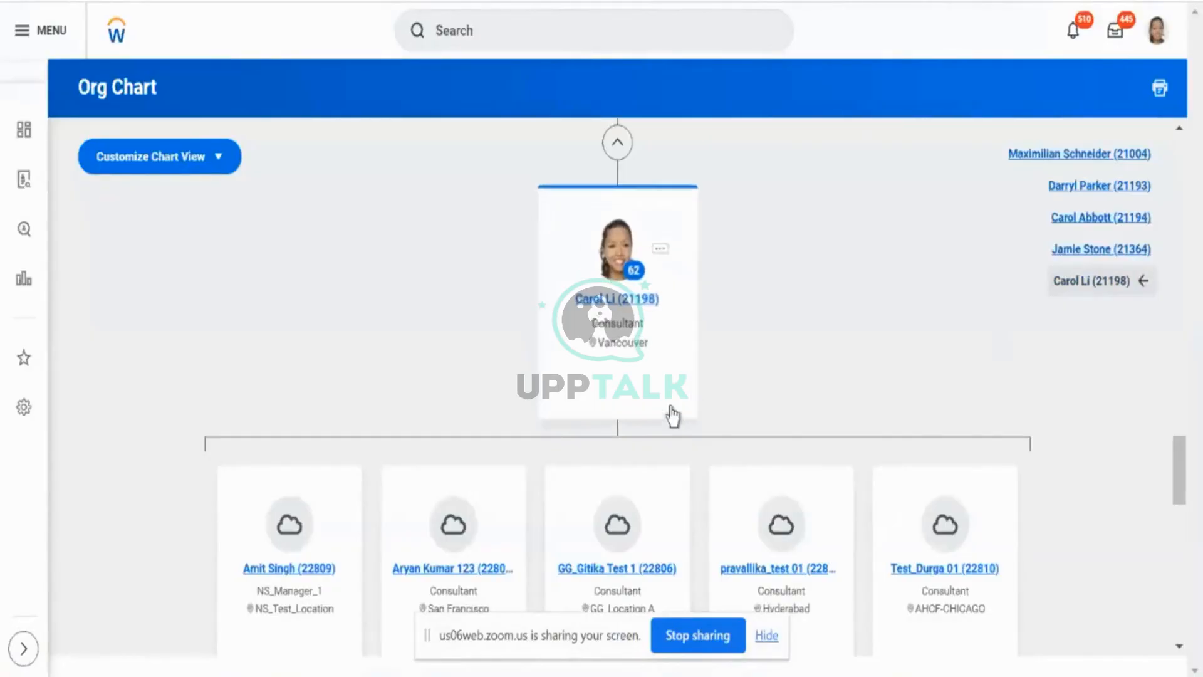
- Examine the Vancouver consultant's reporting line in the org chart and the job and talent details of their Consultant Manager
scroll(852, 325, up, 1)
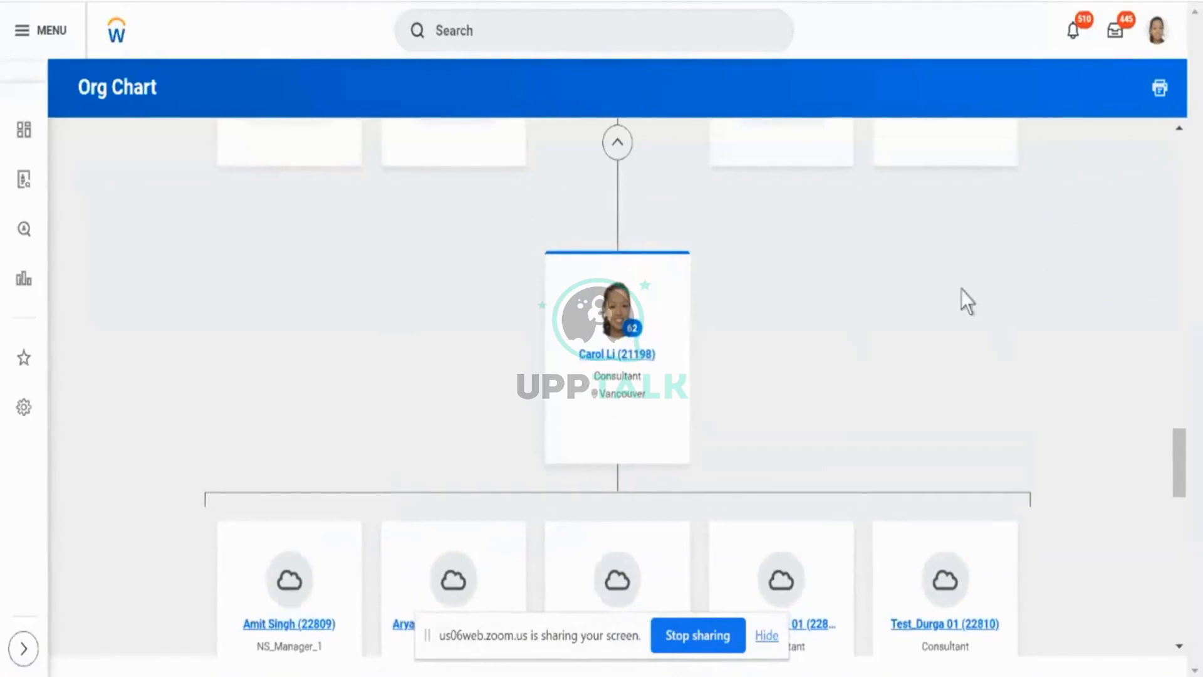
scroll(960, 289, down, 2)
scroll(961, 288, up, 1)
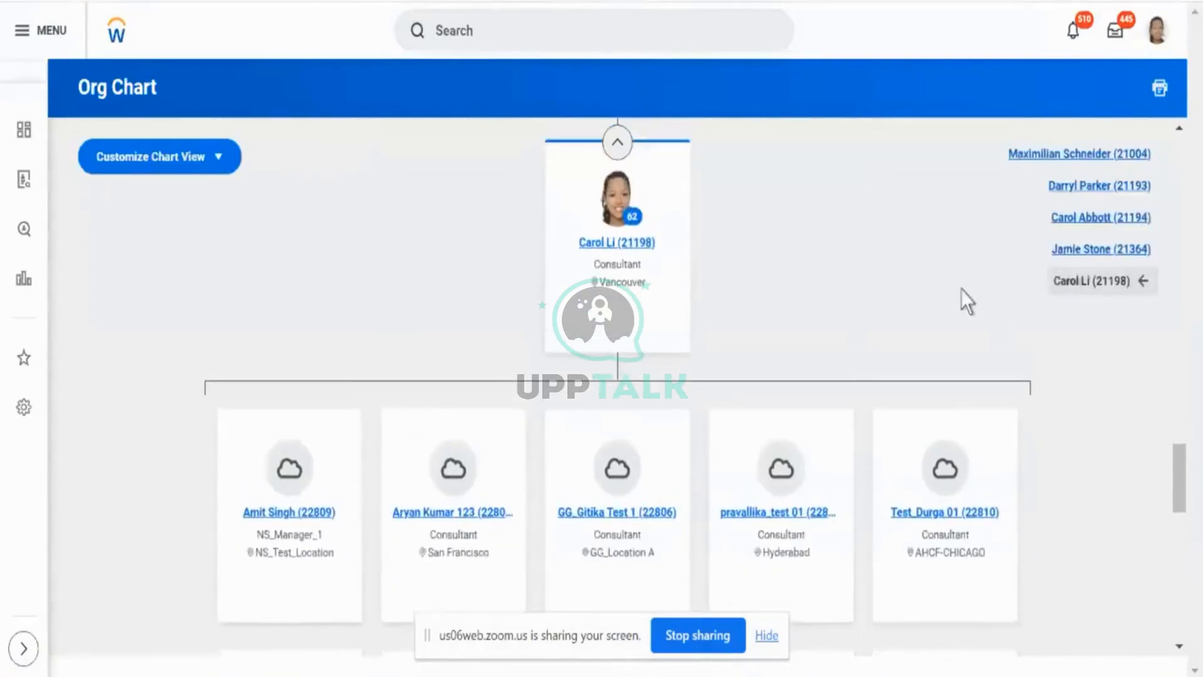
click(1076, 255)
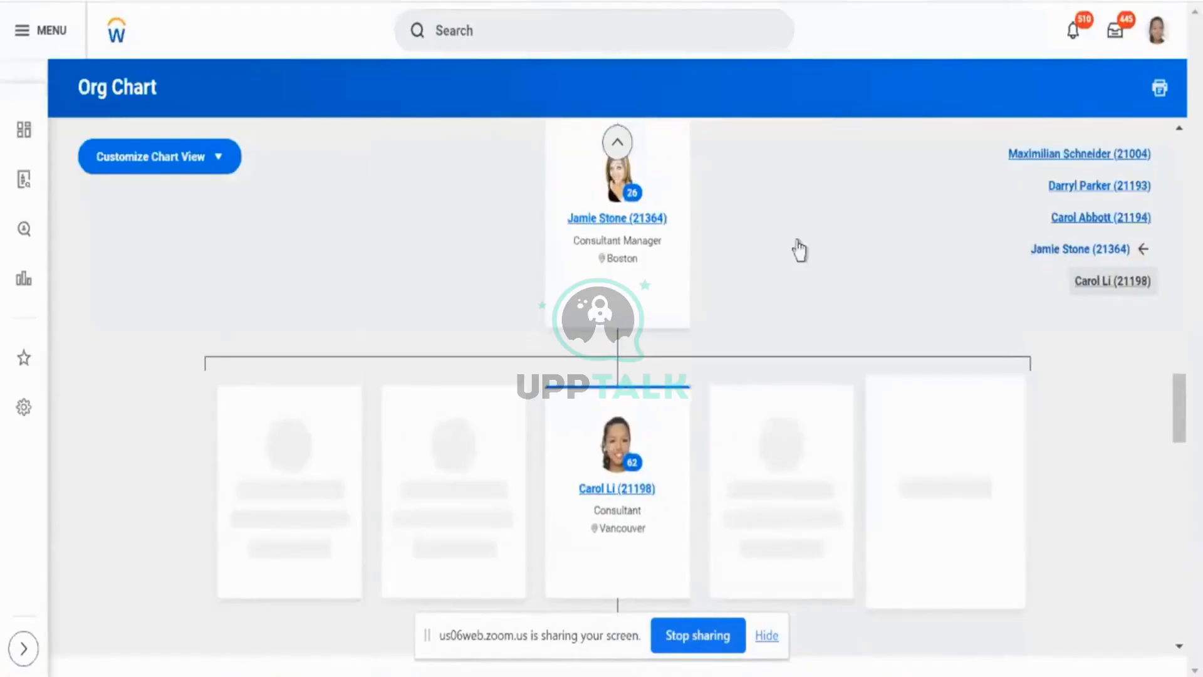
click(641, 219)
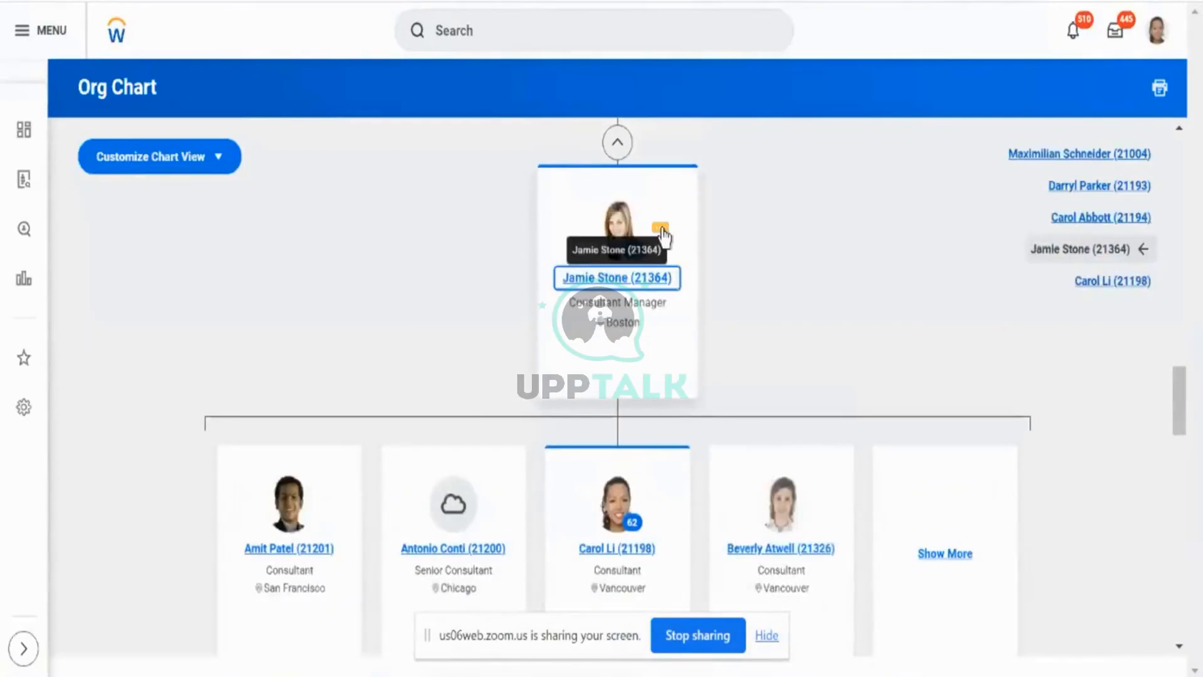
click(662, 230)
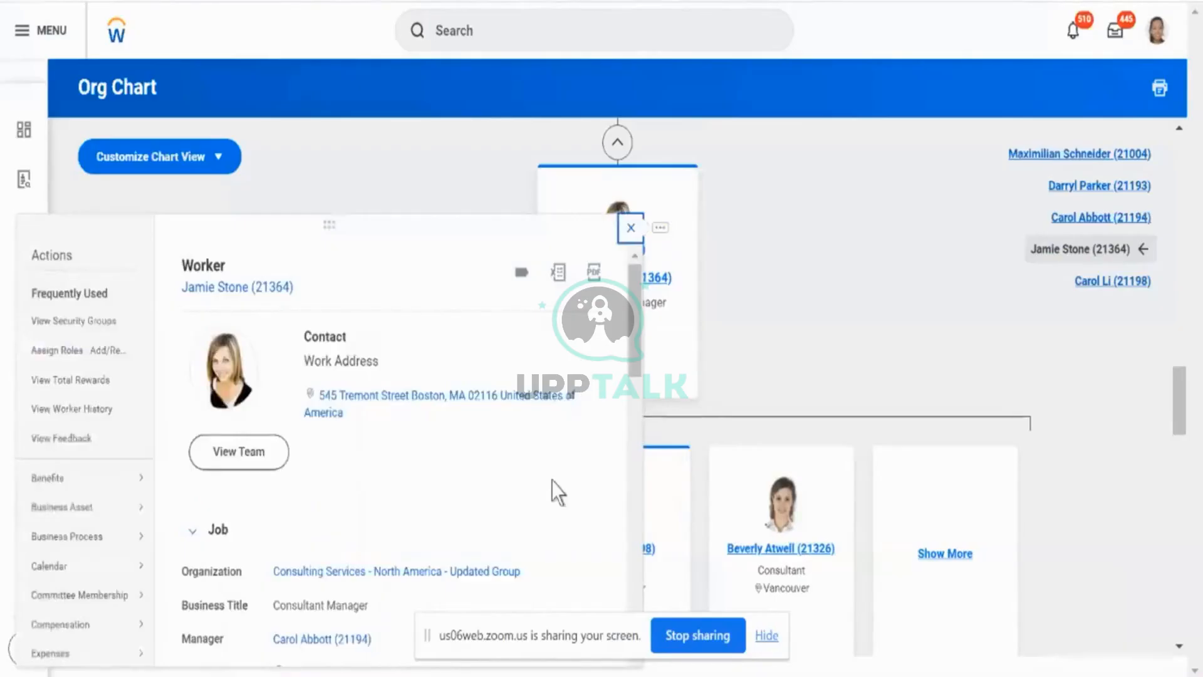
scroll(551, 483, down, 4)
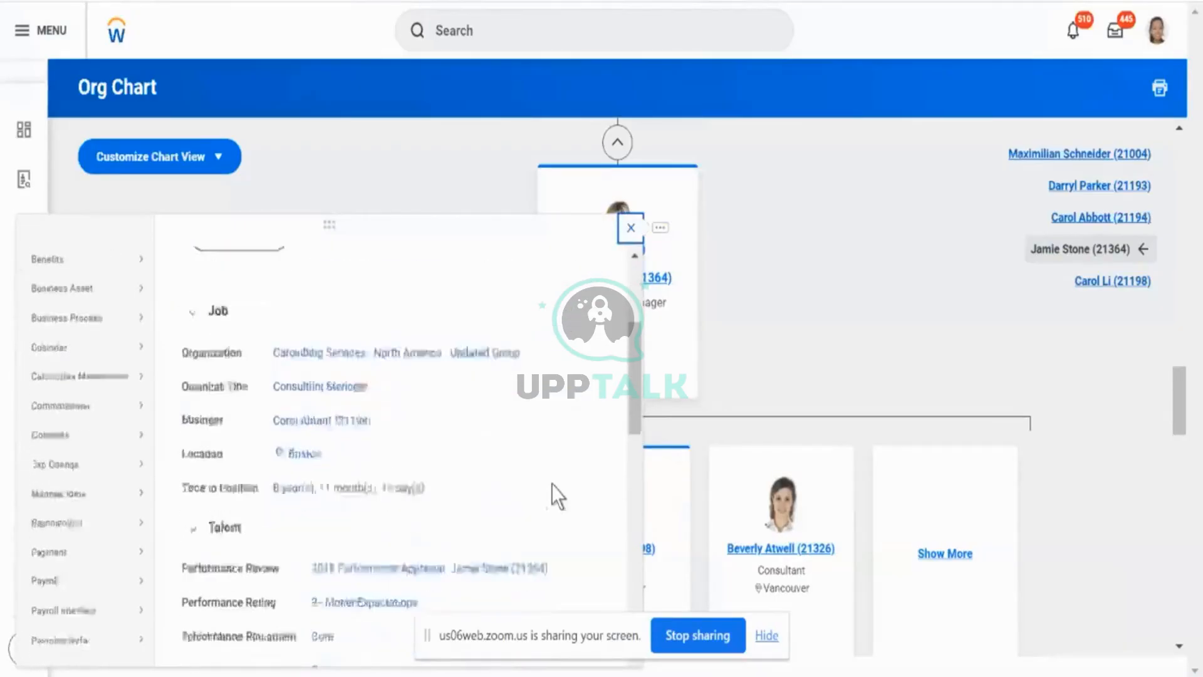
scroll(552, 484, down, 3)
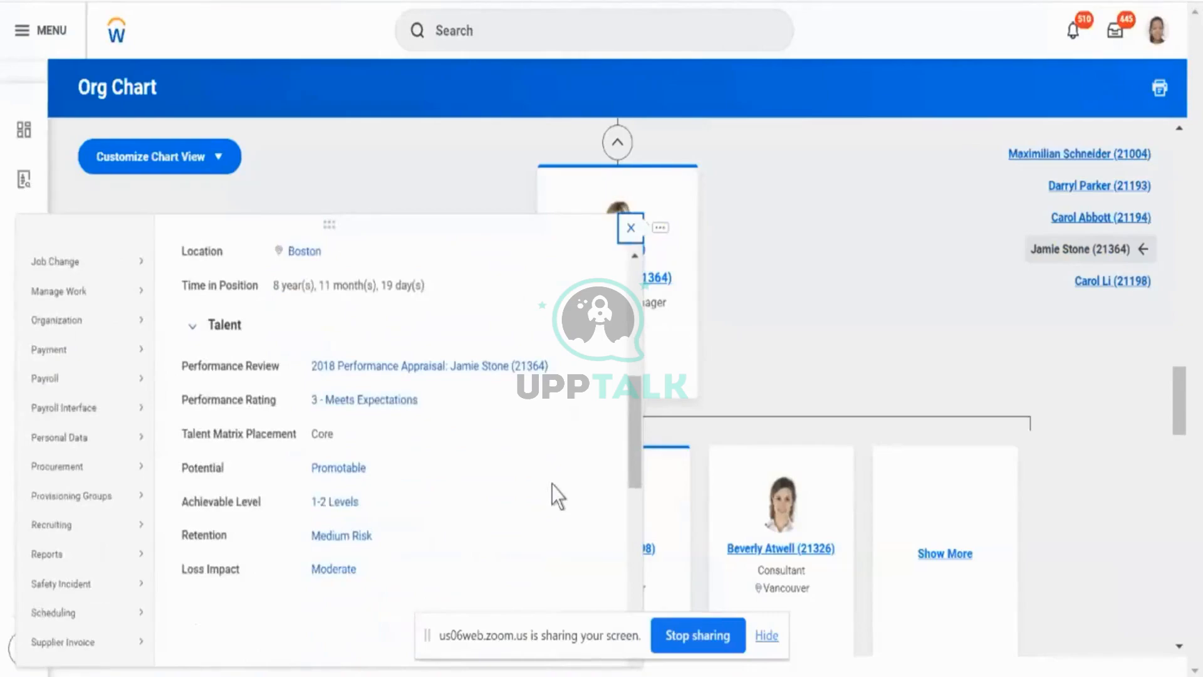
click(691, 568)
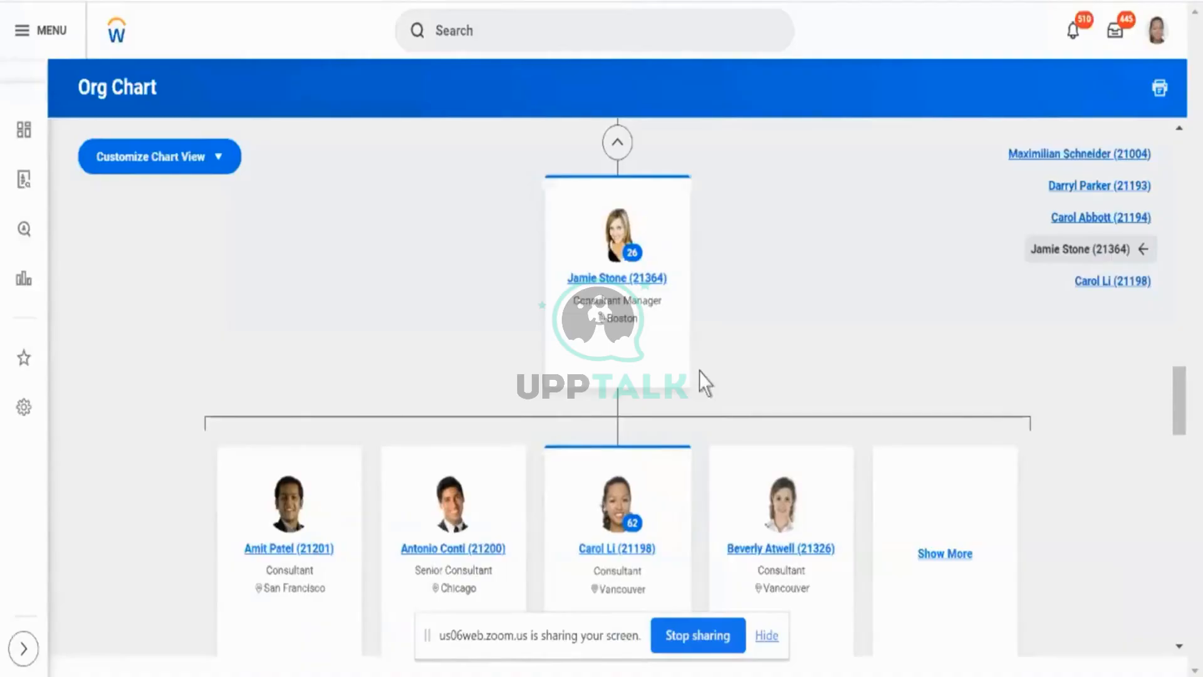
- Trace the org chart upward from the Consultant Manager to the Director and Vice President of Consulting Services
scroll(701, 361, up, 3)
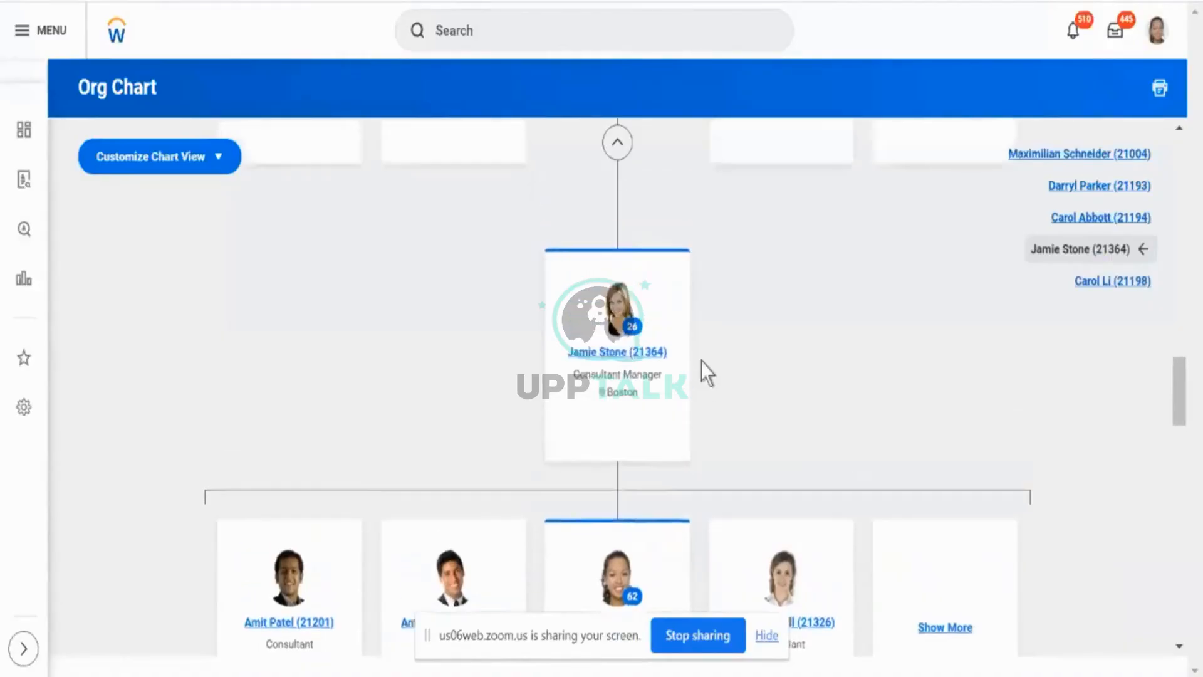
scroll(702, 361, up, 3)
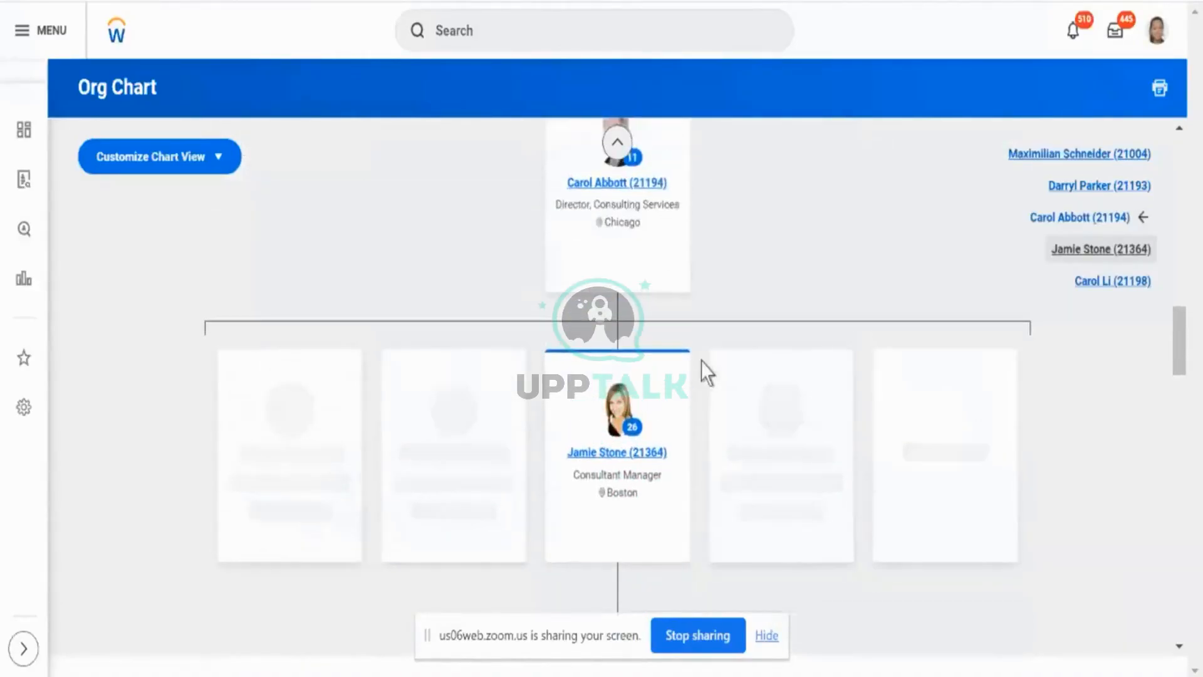
click(617, 183)
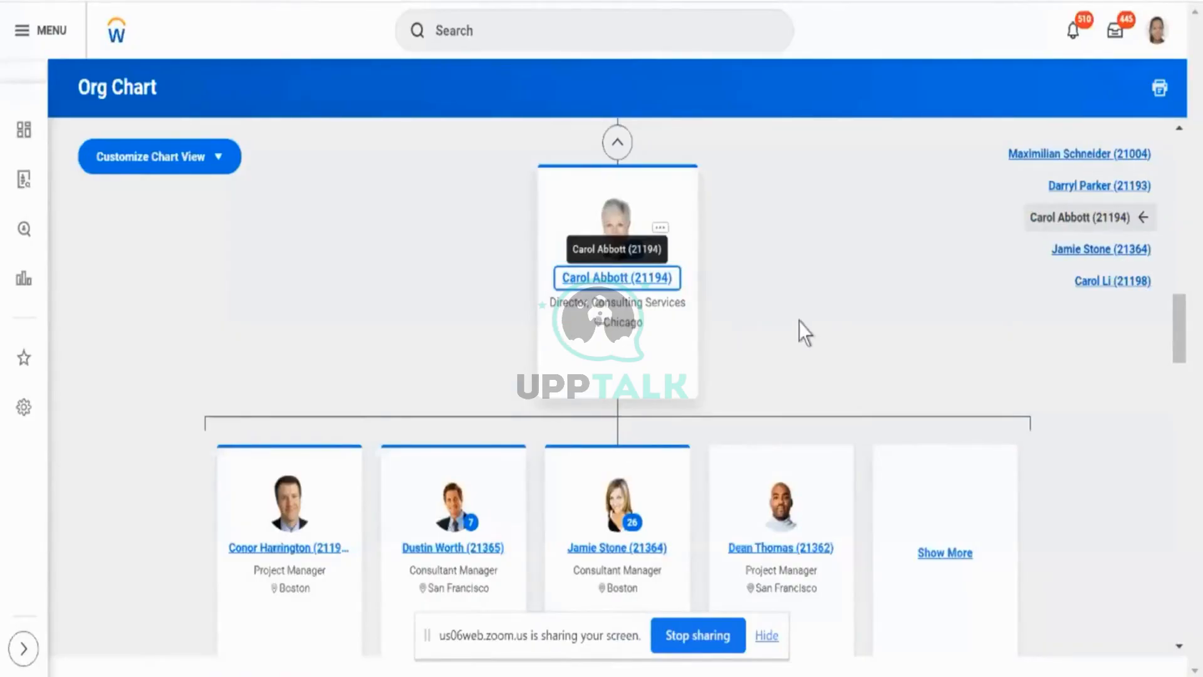
scroll(800, 321, up, 1)
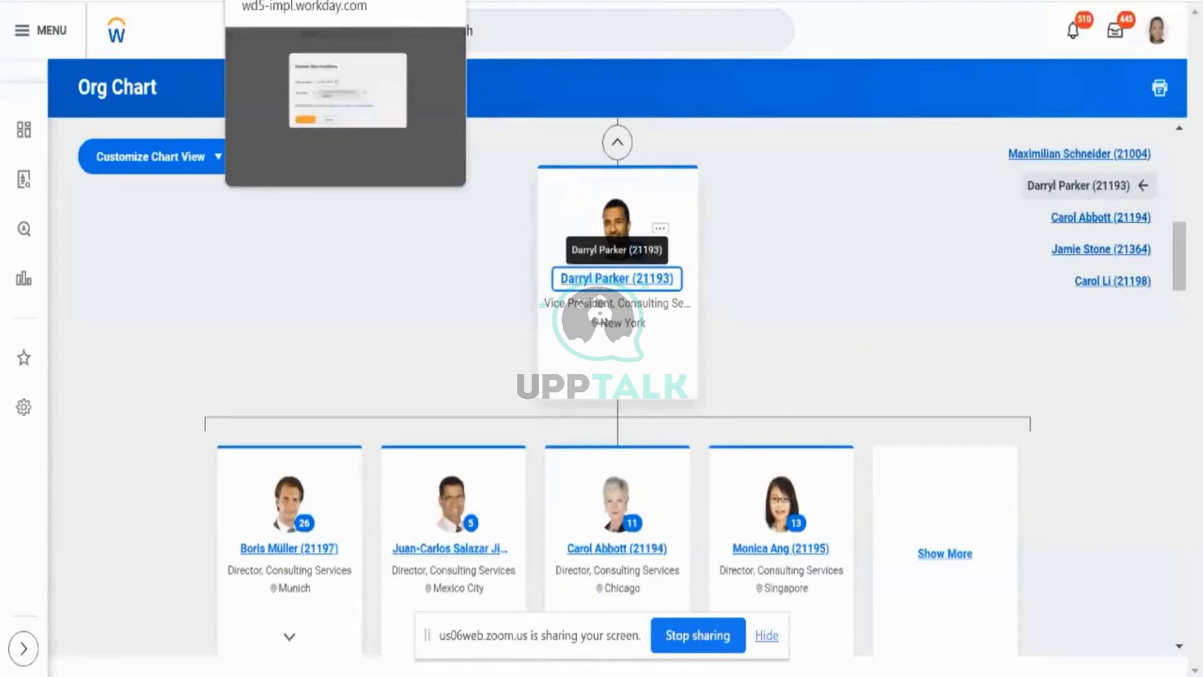
- Switch back to the Approval Chain step's conditions, accept the effective date, and search the While Running rules for "manage leve"
click(288, 1)
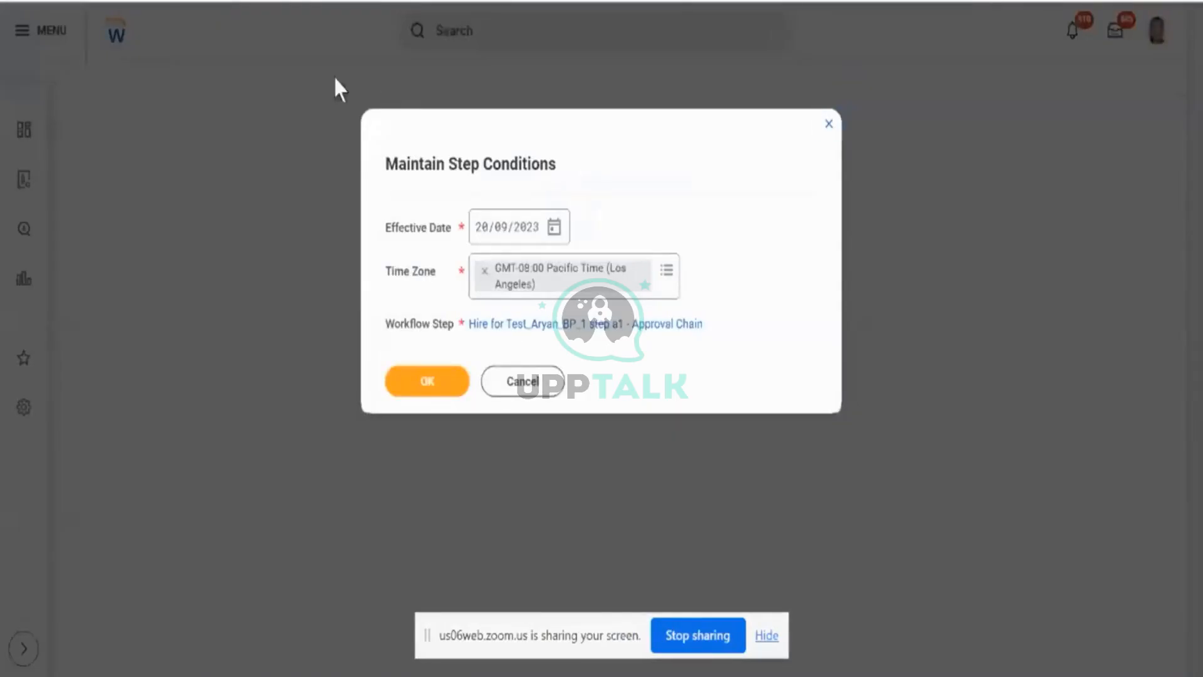
click(258, 1)
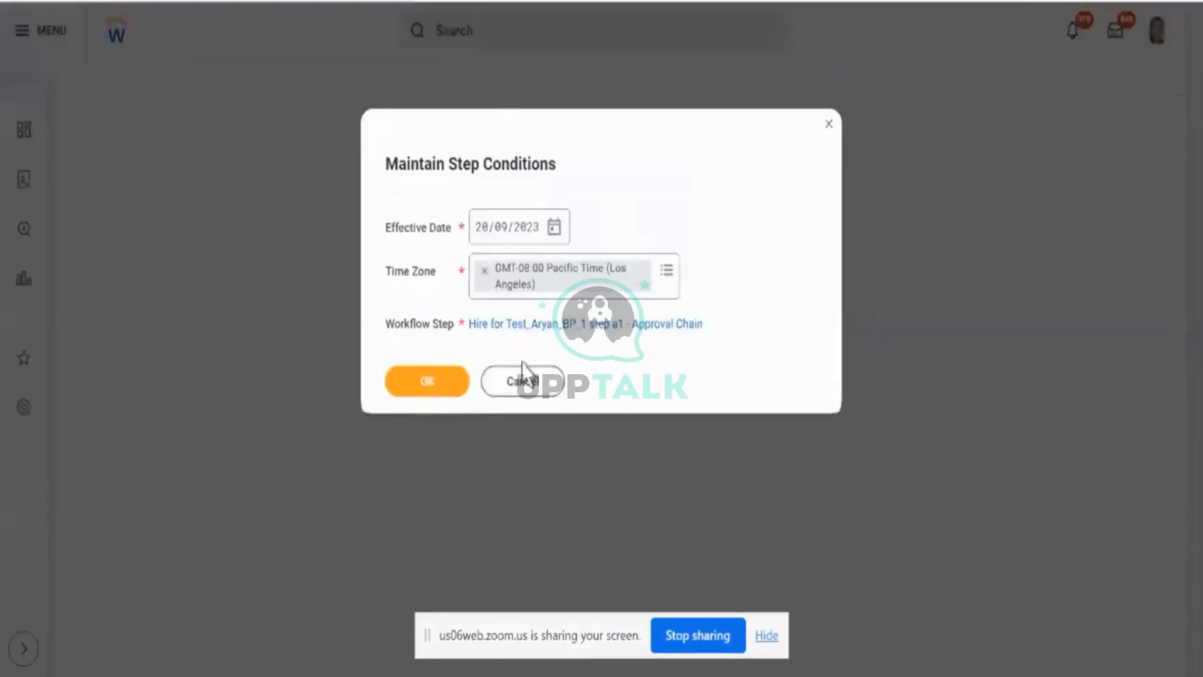
click(462, 388)
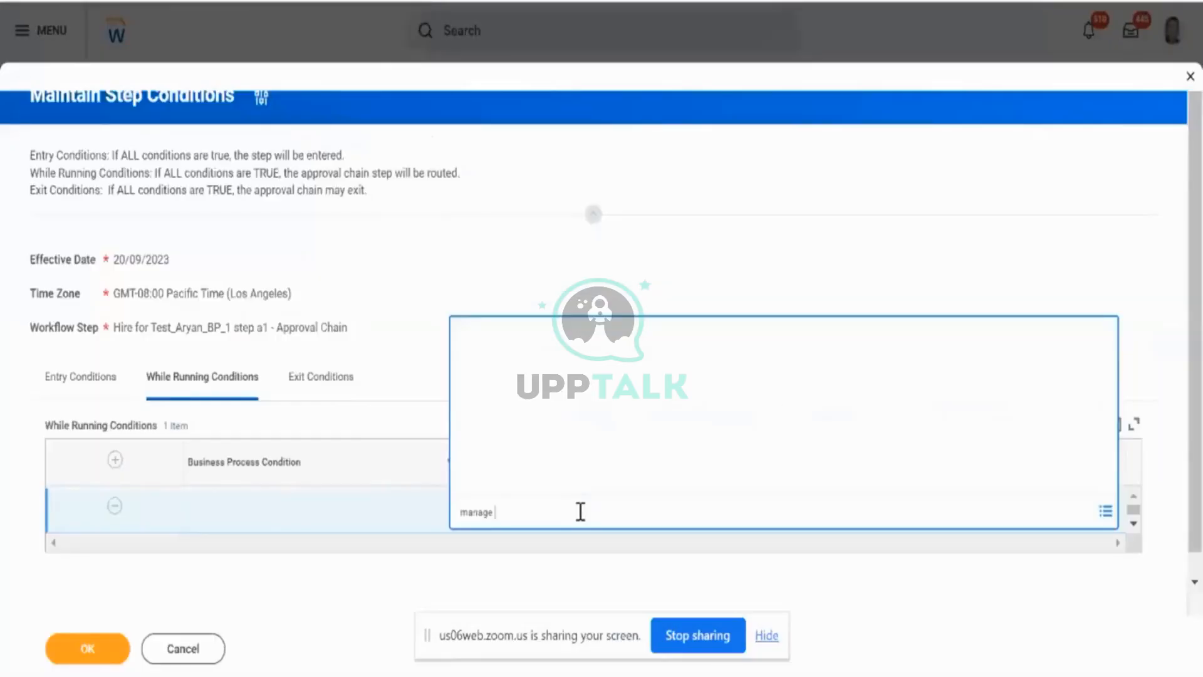
text(eve)
key(Return)
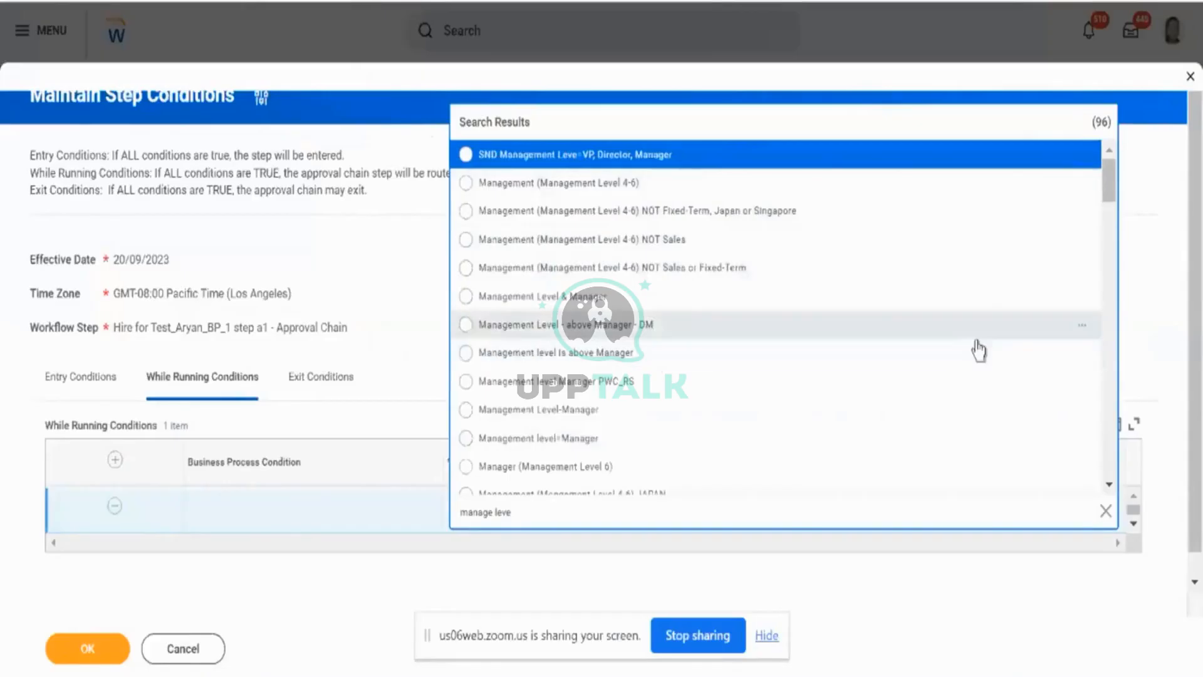
- Examine the "Management level is above Manager" rule, including its derived logic and full list of comparison values, and close its details
click(1083, 355)
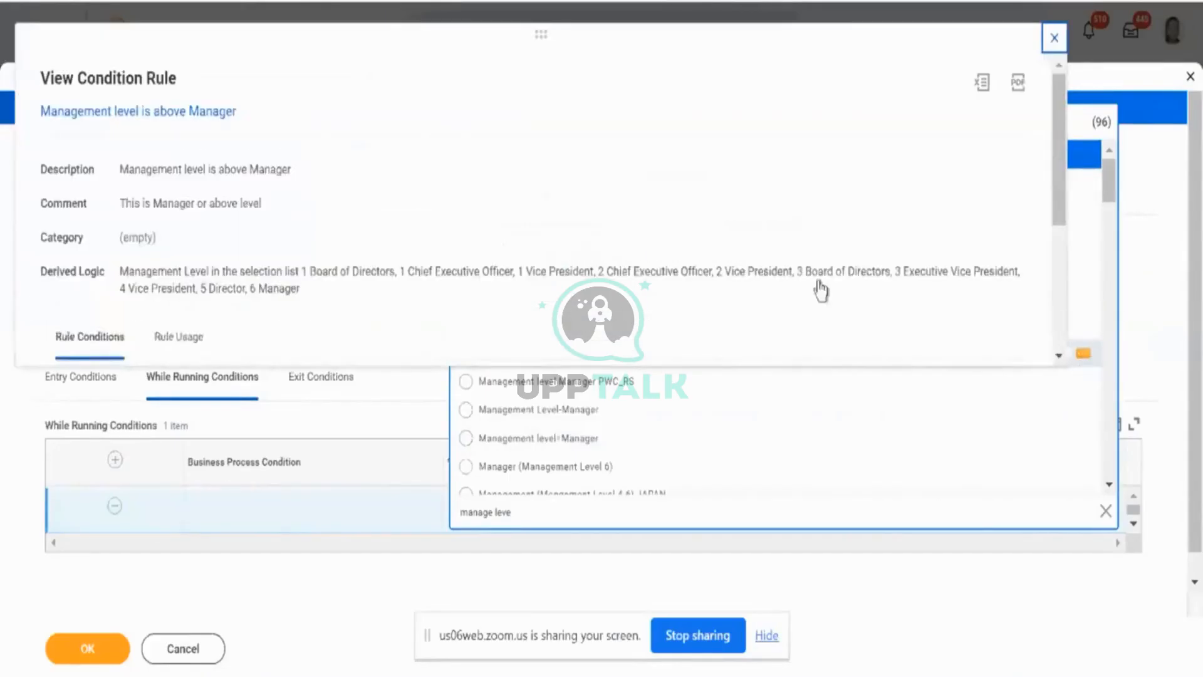
scroll(597, 207, down, 5)
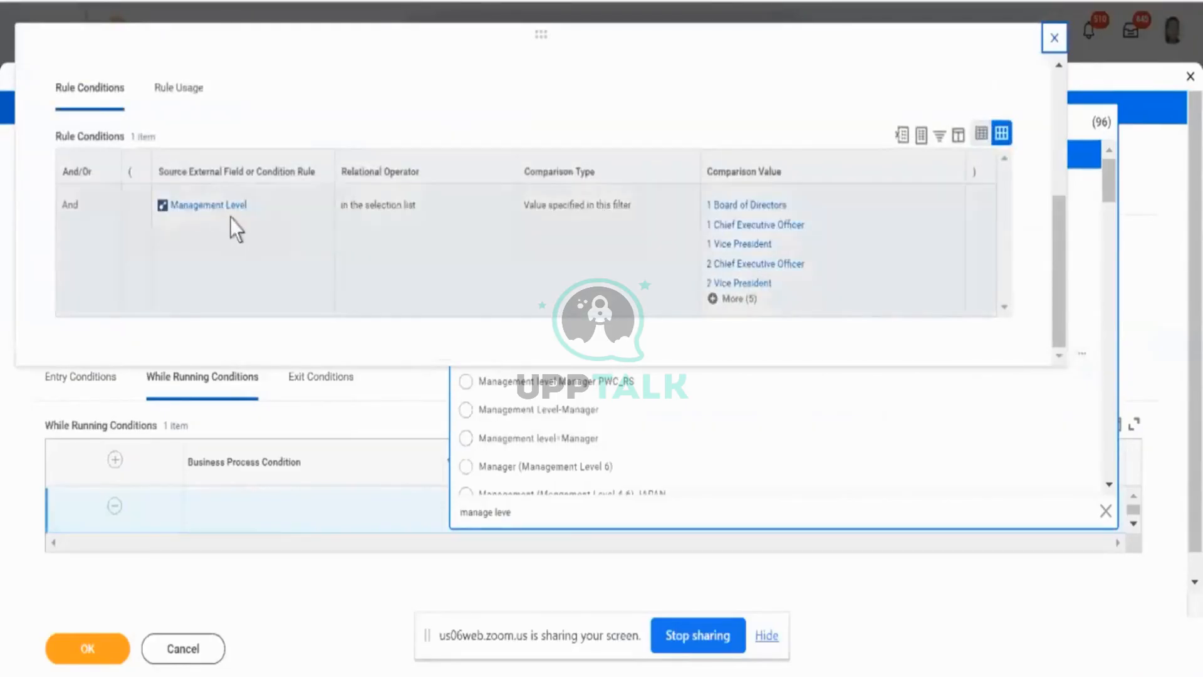
click(730, 303)
scroll(651, 282, down, 2)
scroll(649, 283, down, 1)
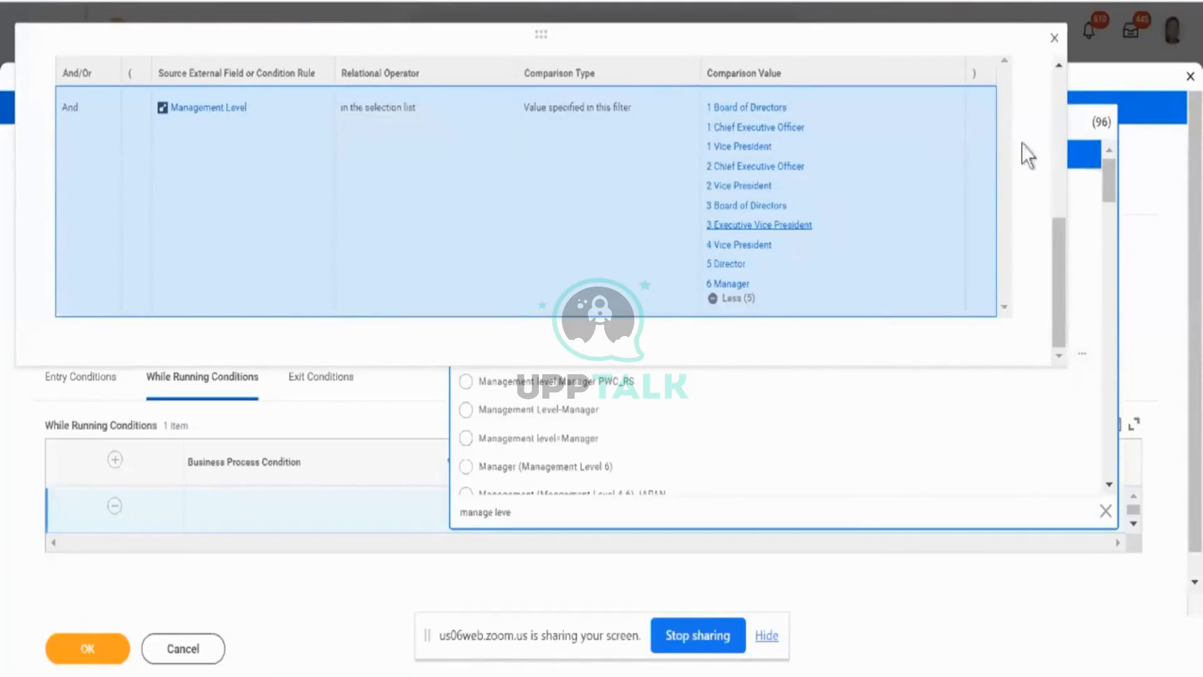
scroll(1015, 172, up, 5)
scroll(1018, 180, up, 2)
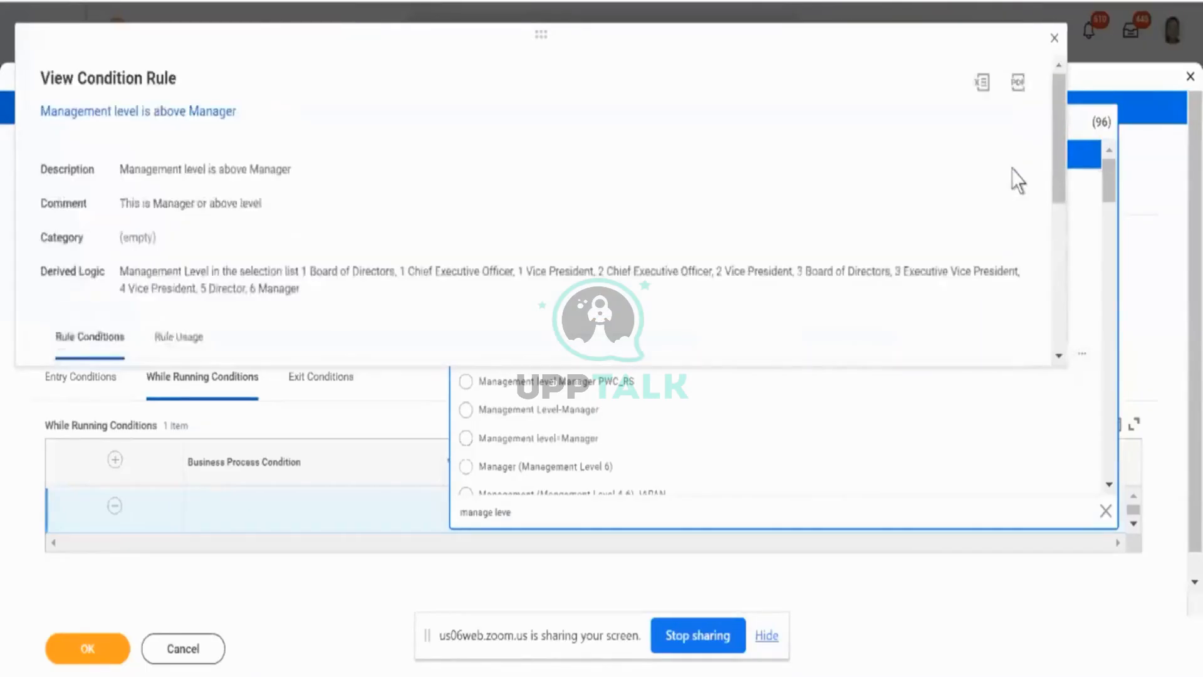
click(1056, 42)
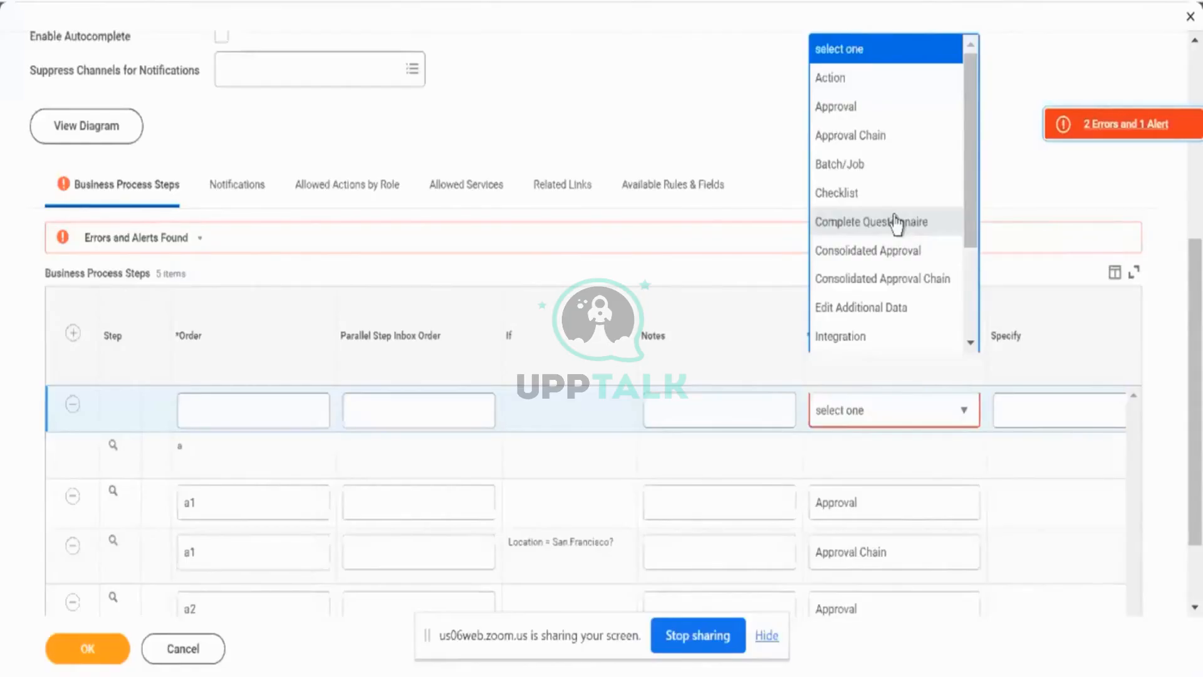
- Set the new business process step's type to Complete Questionnaire and browse the other available step types
click(896, 221)
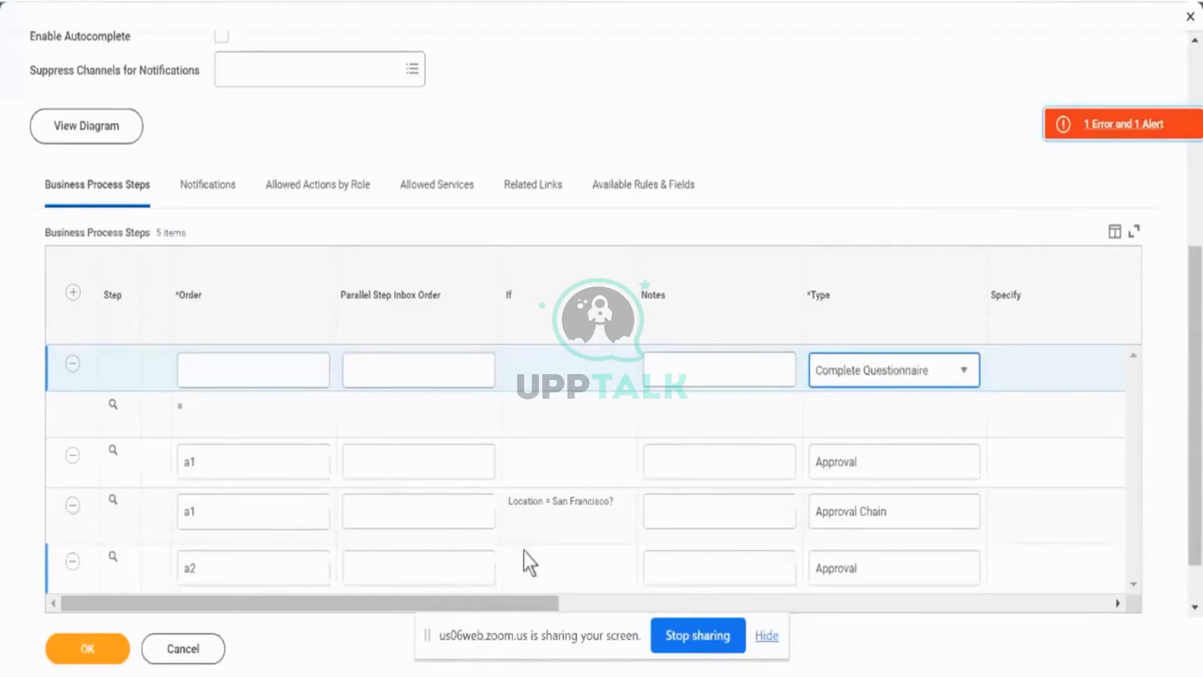
click(902, 392)
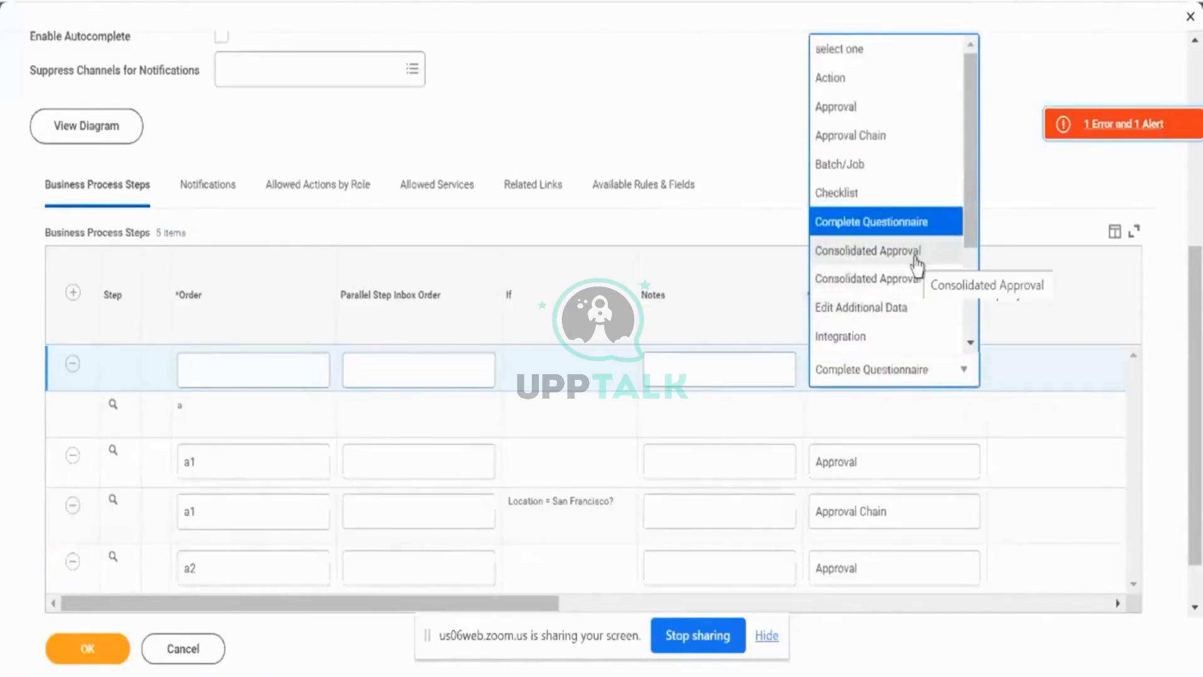
scroll(917, 266, down, 3)
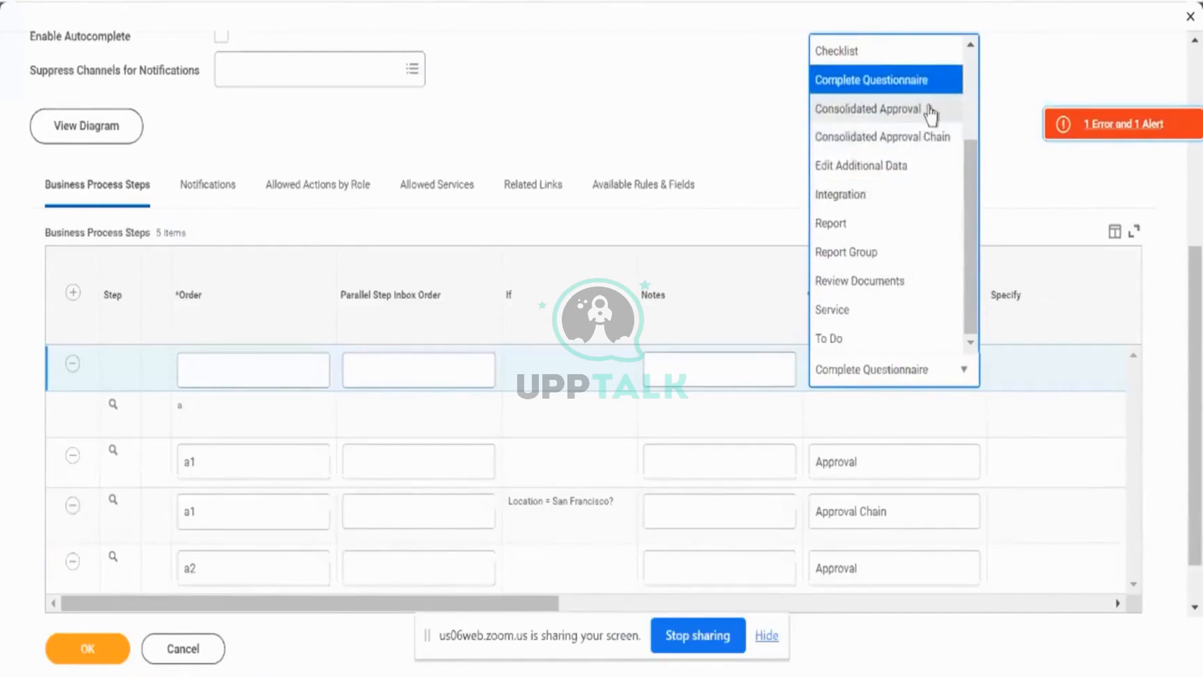
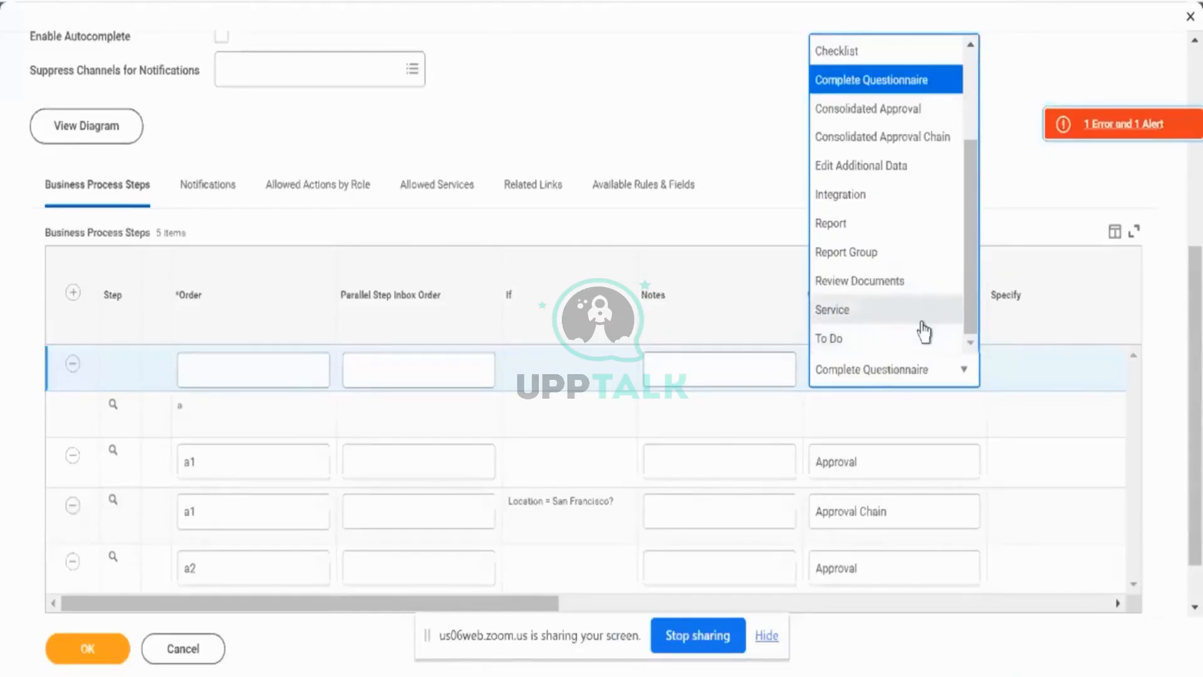
- Set the new business process step's type to Service with Create Workday Account specified, and continue editing instead of discarding the changes
click(921, 338)
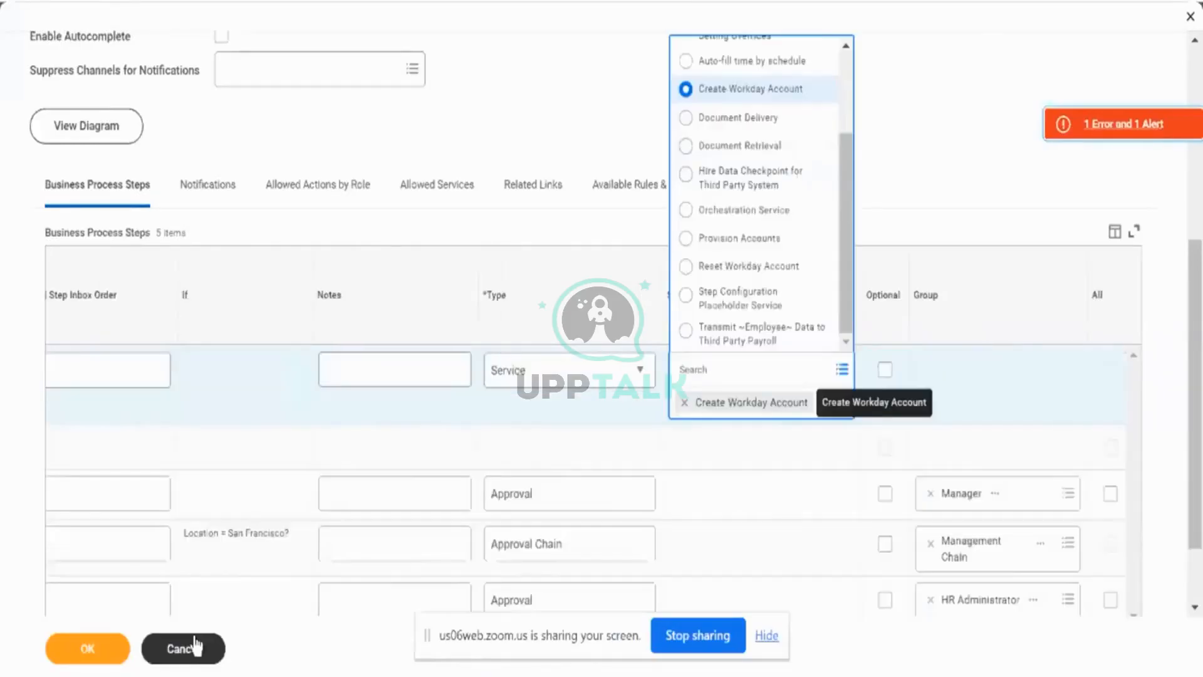
click(287, 408)
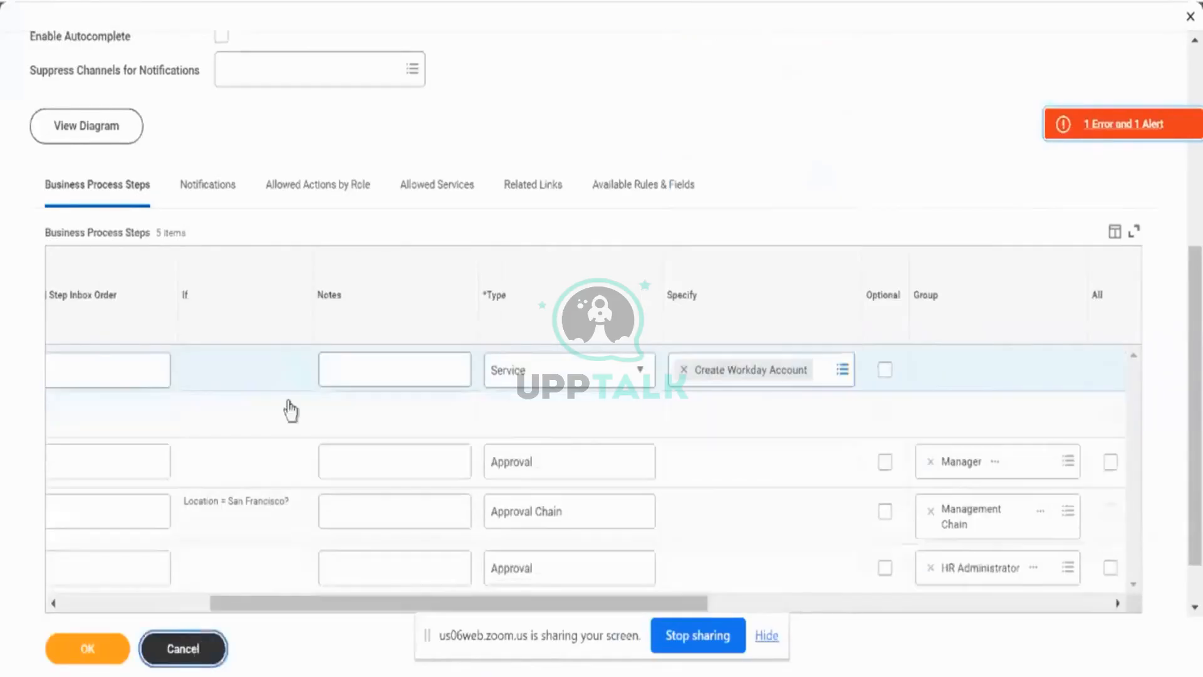
click(554, 190)
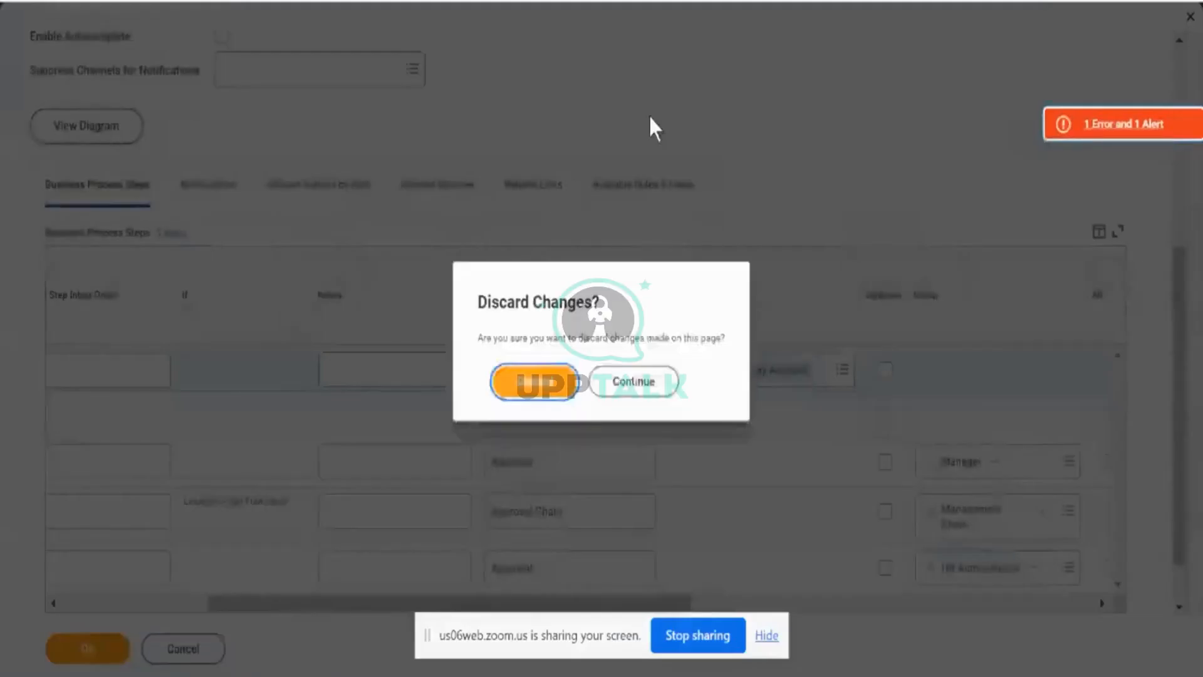
click(636, 385)
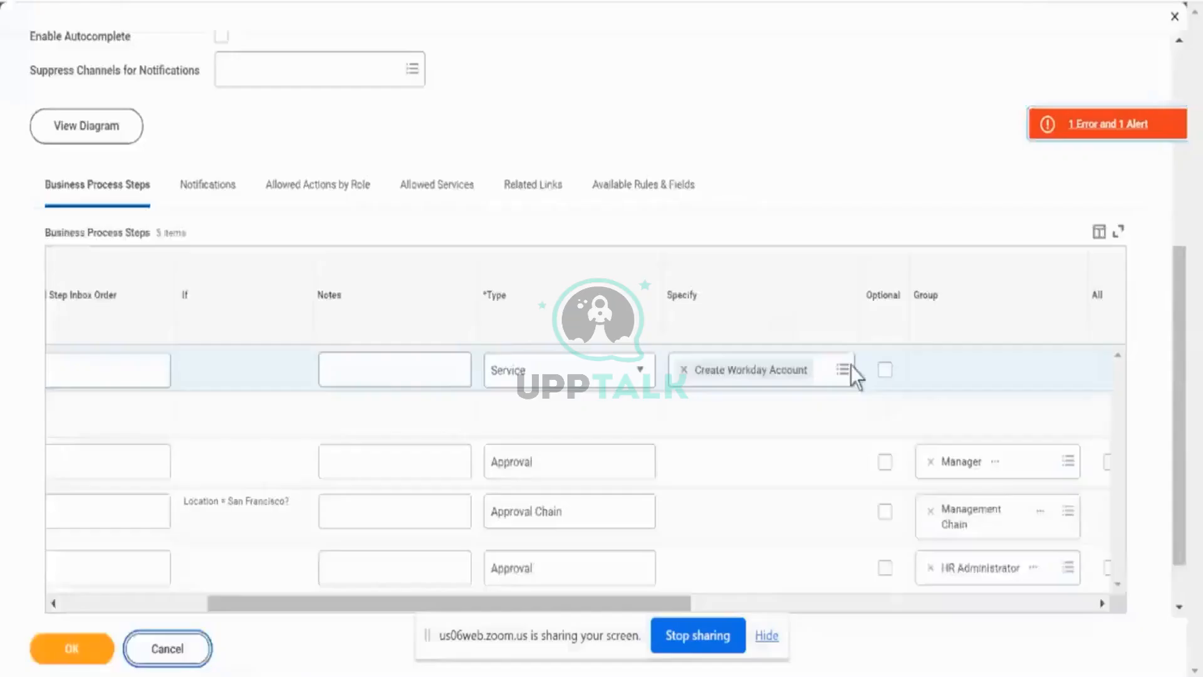
- Examine the Group setting of the first Approval step and browse the security groups allowed for the workflow step
scroll(858, 447, down, 1)
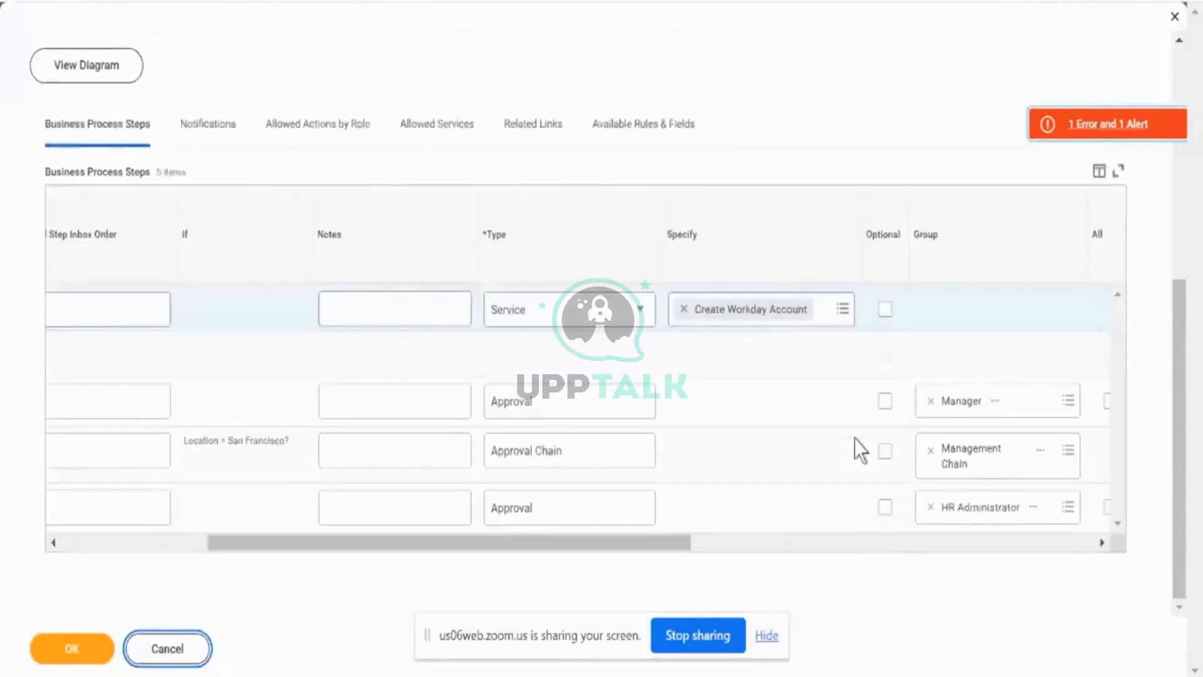
scroll(855, 438, left, 5)
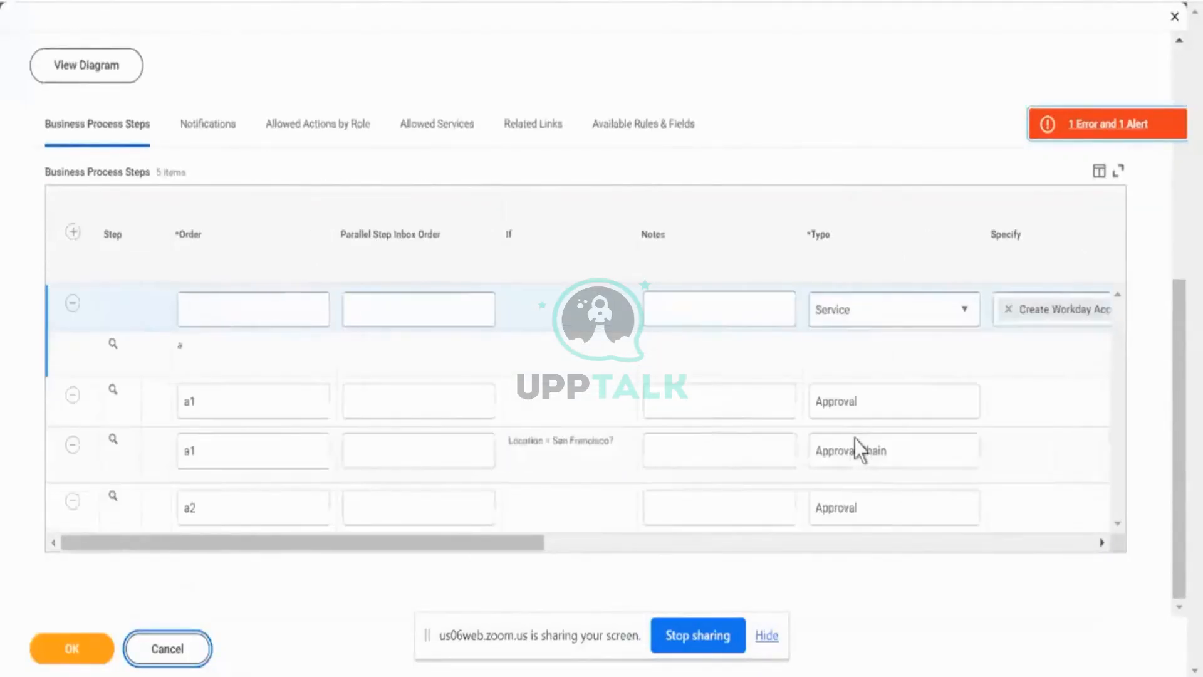
scroll(855, 438, right, 5)
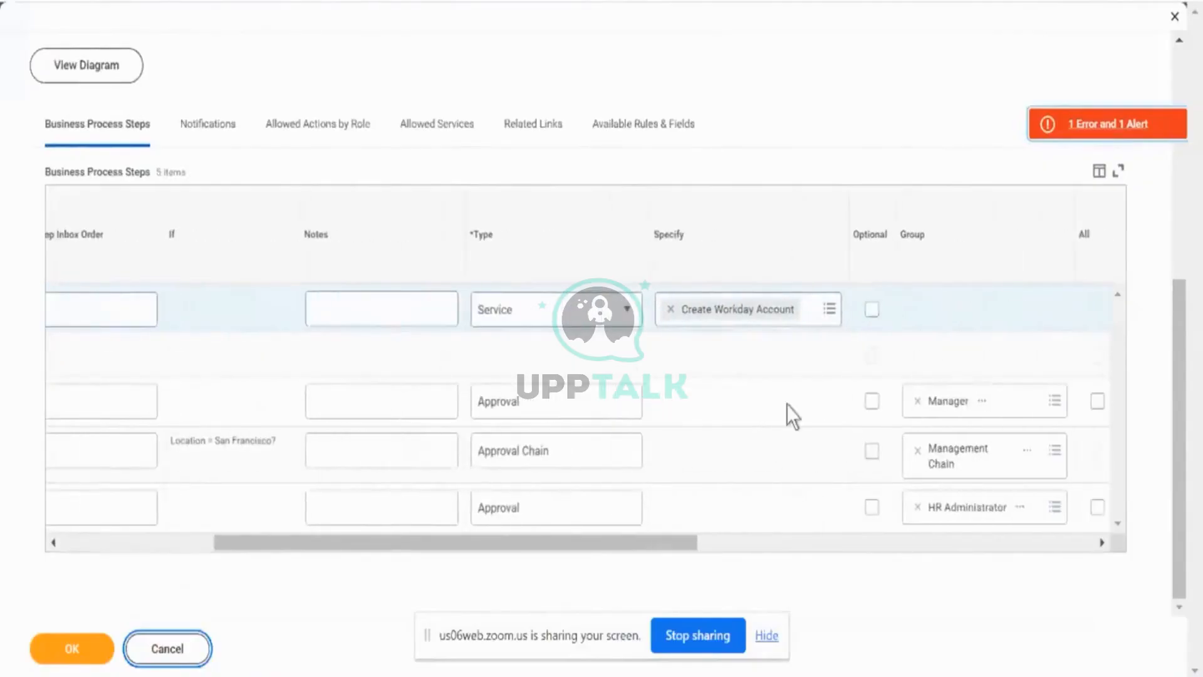
click(788, 404)
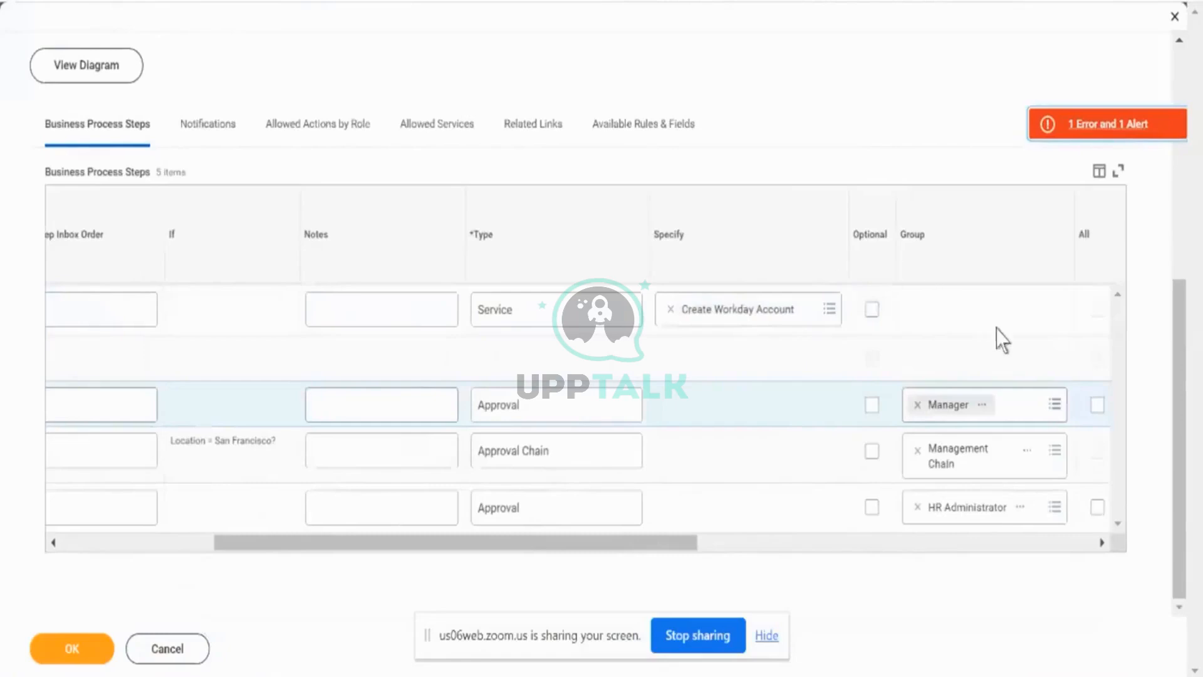
click(1035, 404)
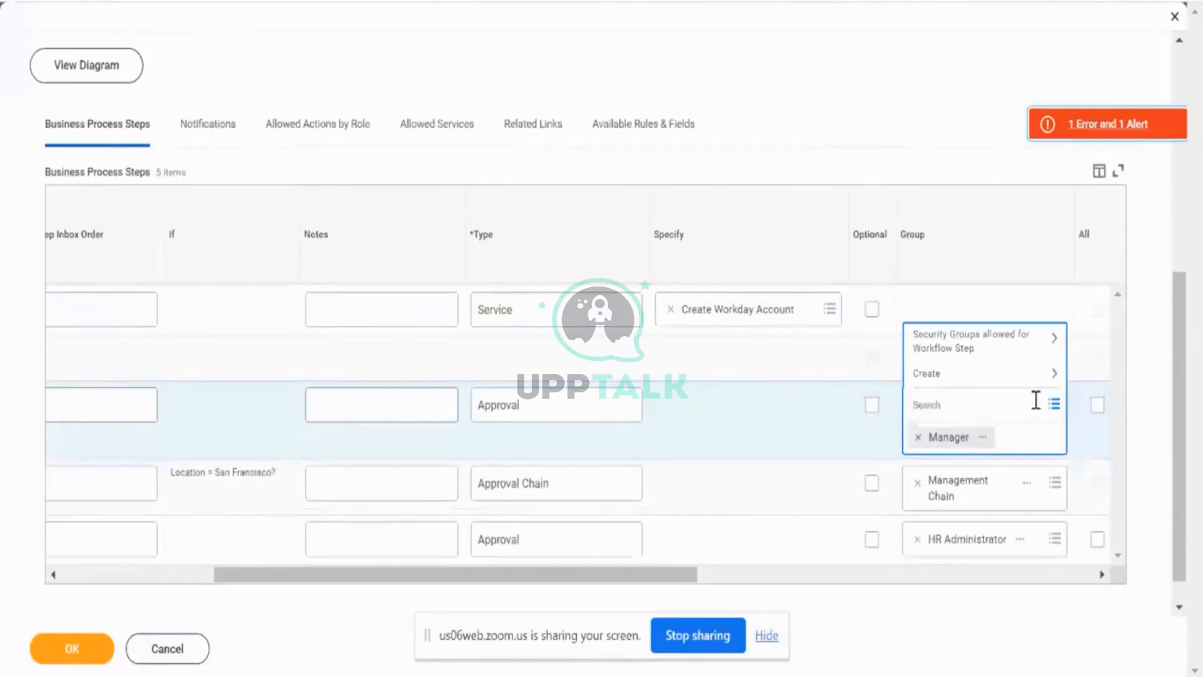
click(958, 351)
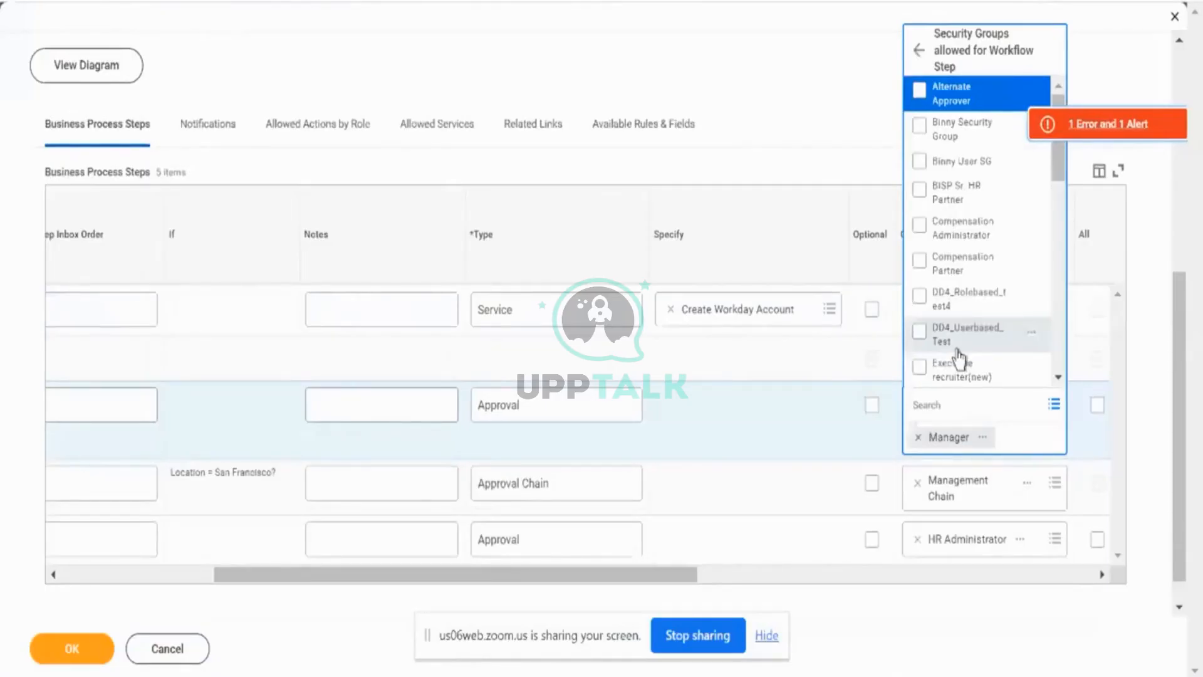
scroll(959, 356, down, 5)
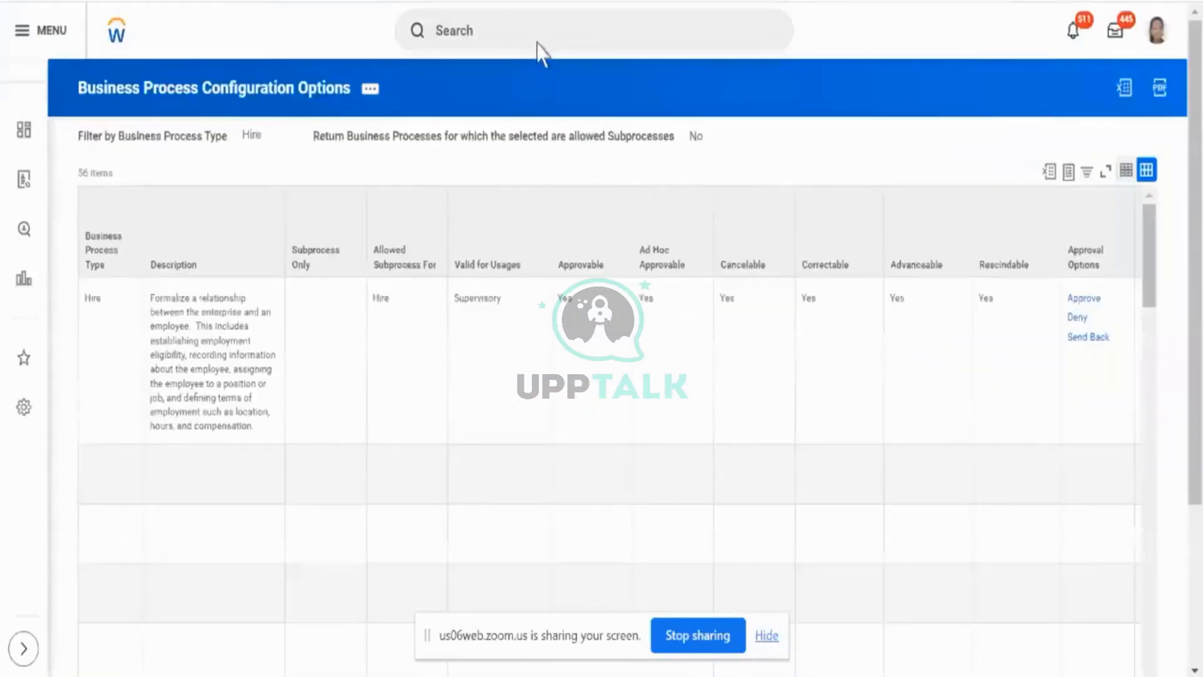
- Switch to the Business Process Configuration Options page and search for "bp: hire"
click(538, 44)
text(bp: h)
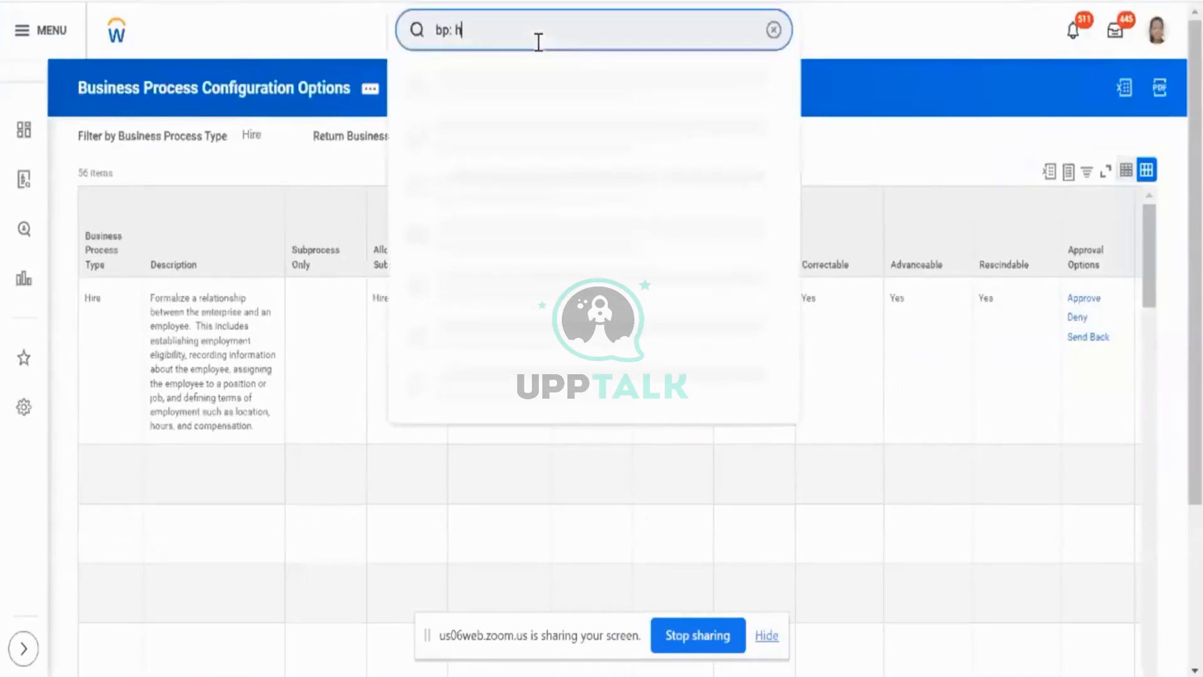
text(ire)
key(Return)
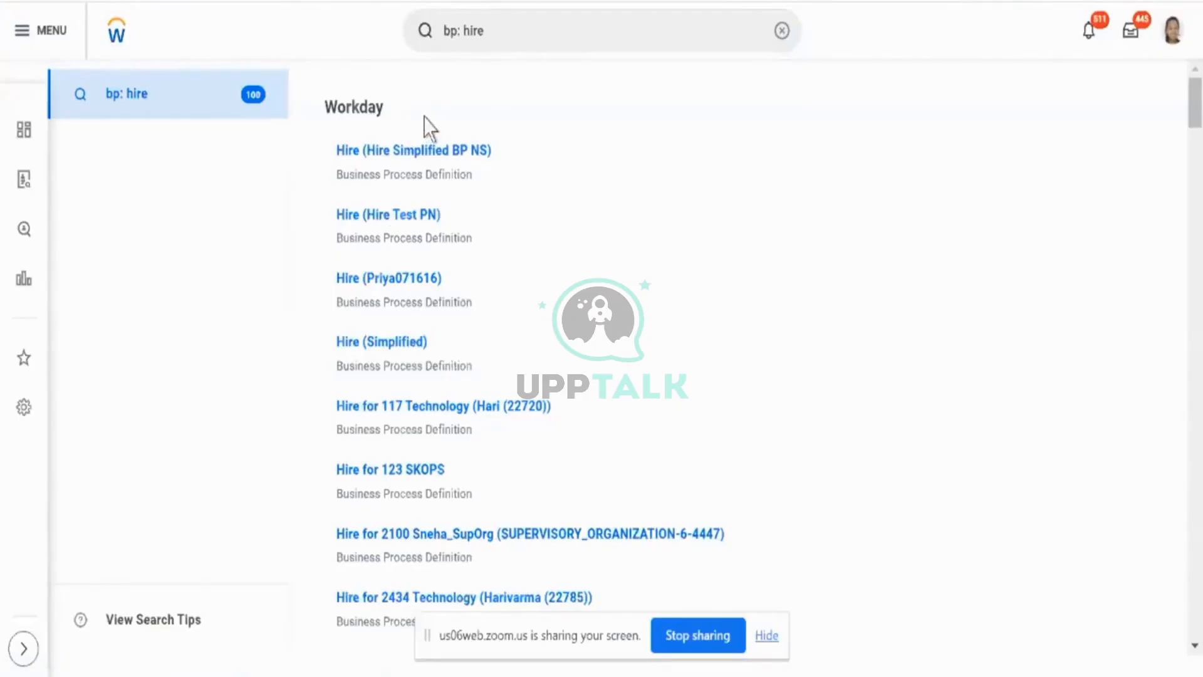
- View the business process policy of Hire (Hire Simplified BP NS) in a new tab
click(499, 152)
mouse_move(555, 276)
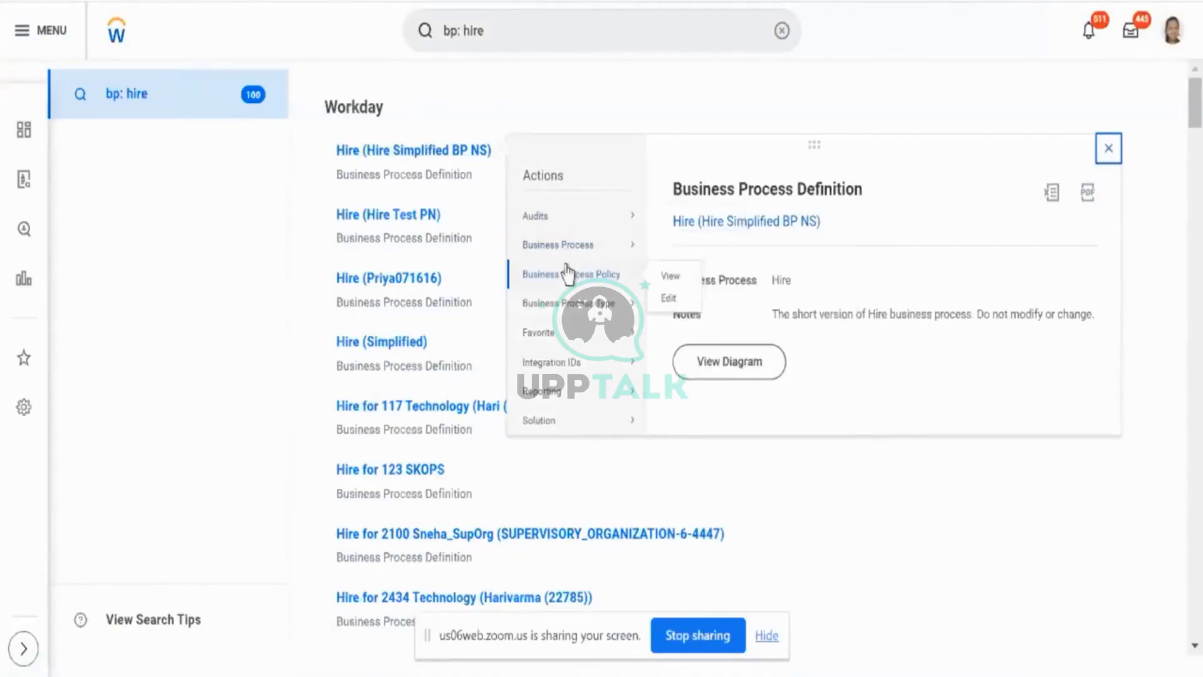
right_click(667, 284)
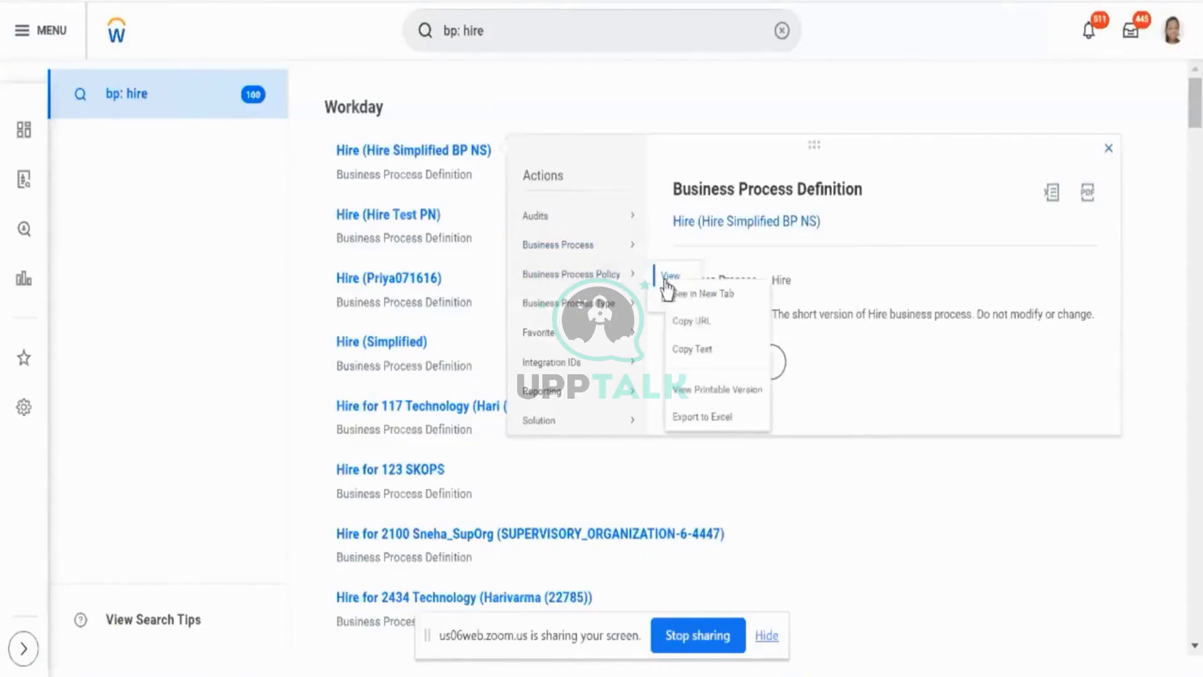
click(697, 307)
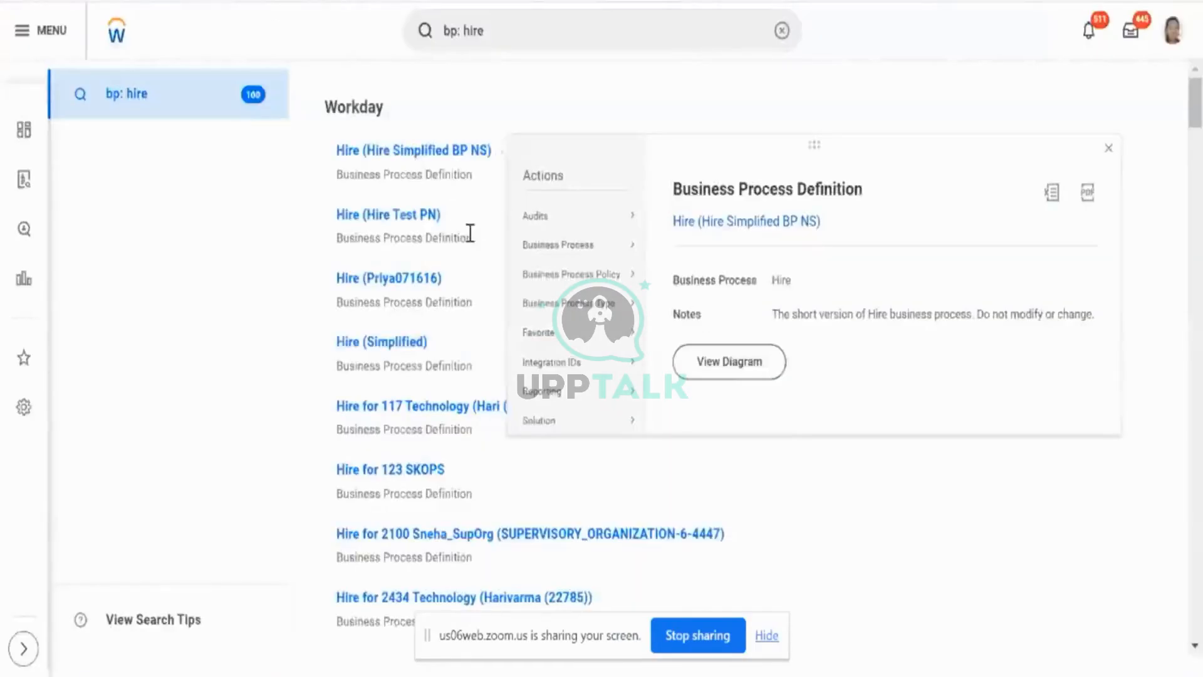
- View the business process policy of the third Hire definition in a new tab and look over its opening section
scroll(470, 232, down, 1)
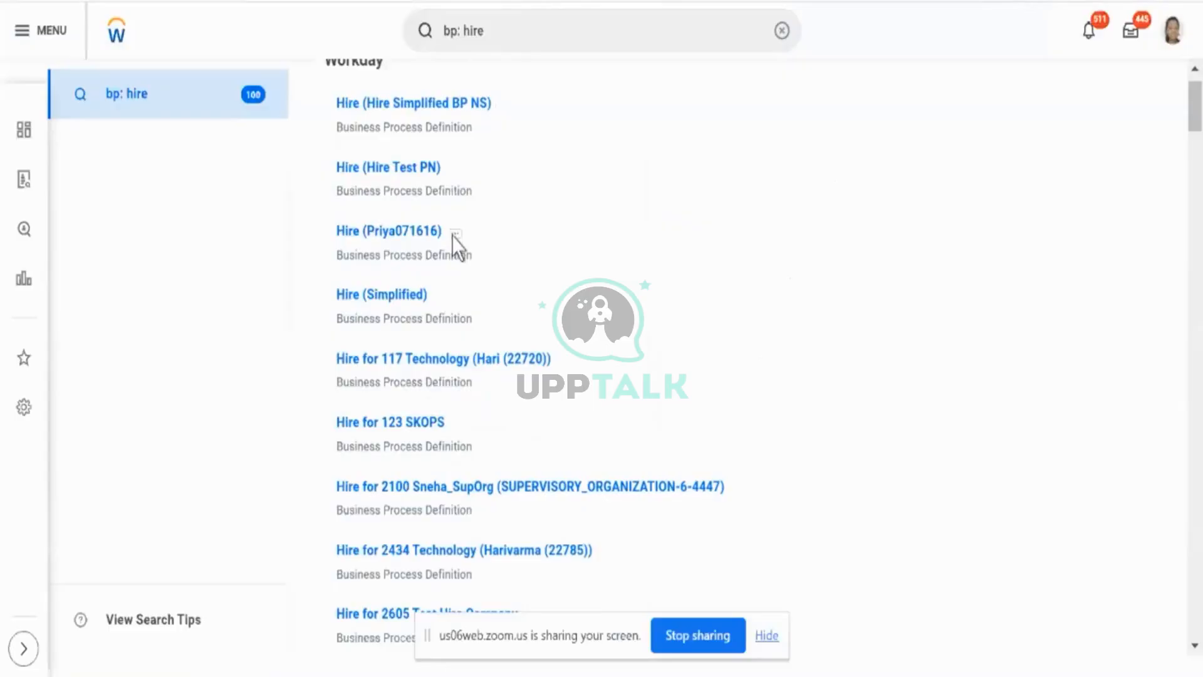
click(455, 235)
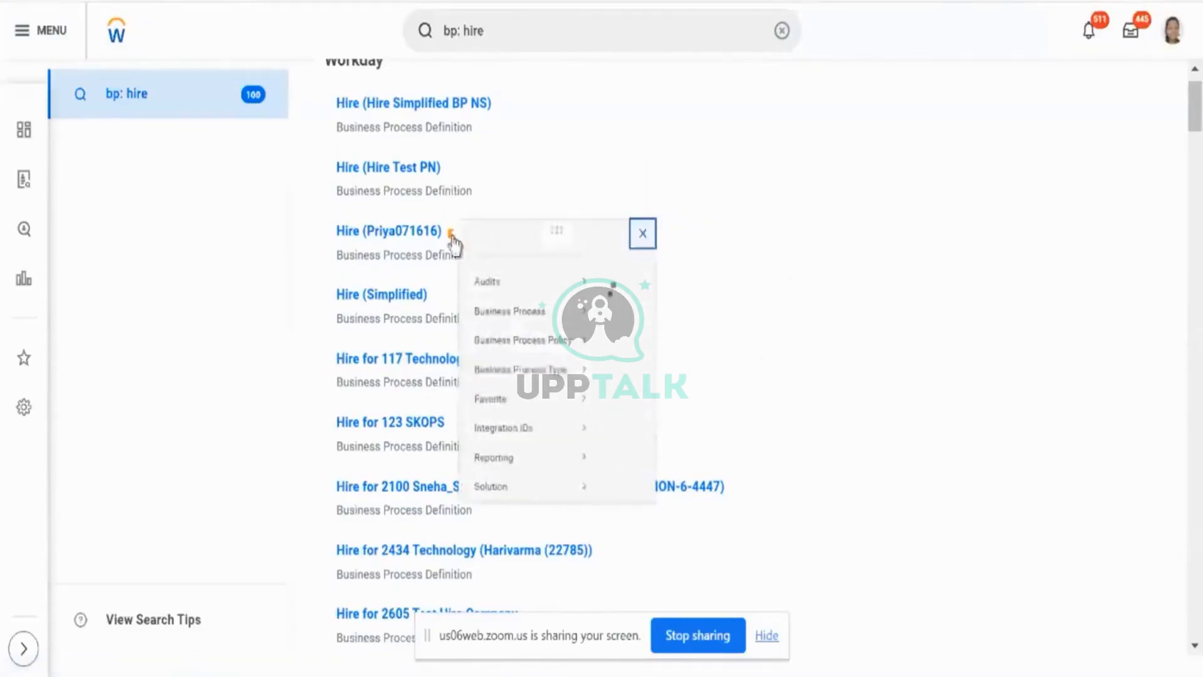
mouse_move(551, 358)
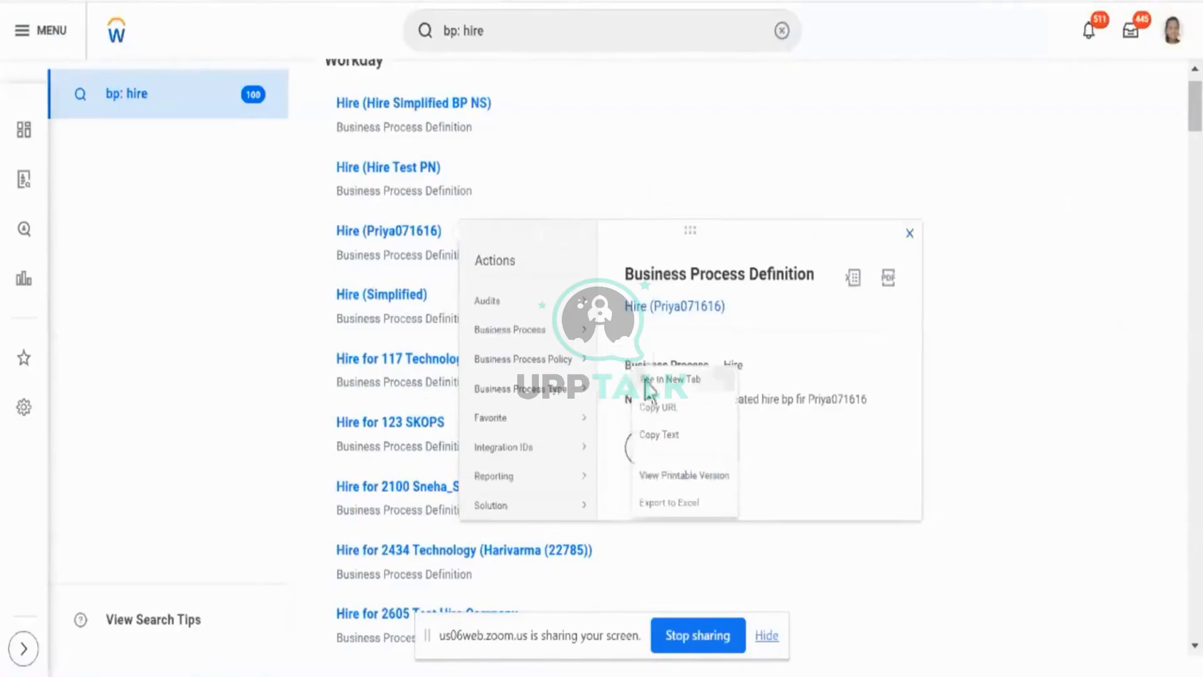
click(646, 380)
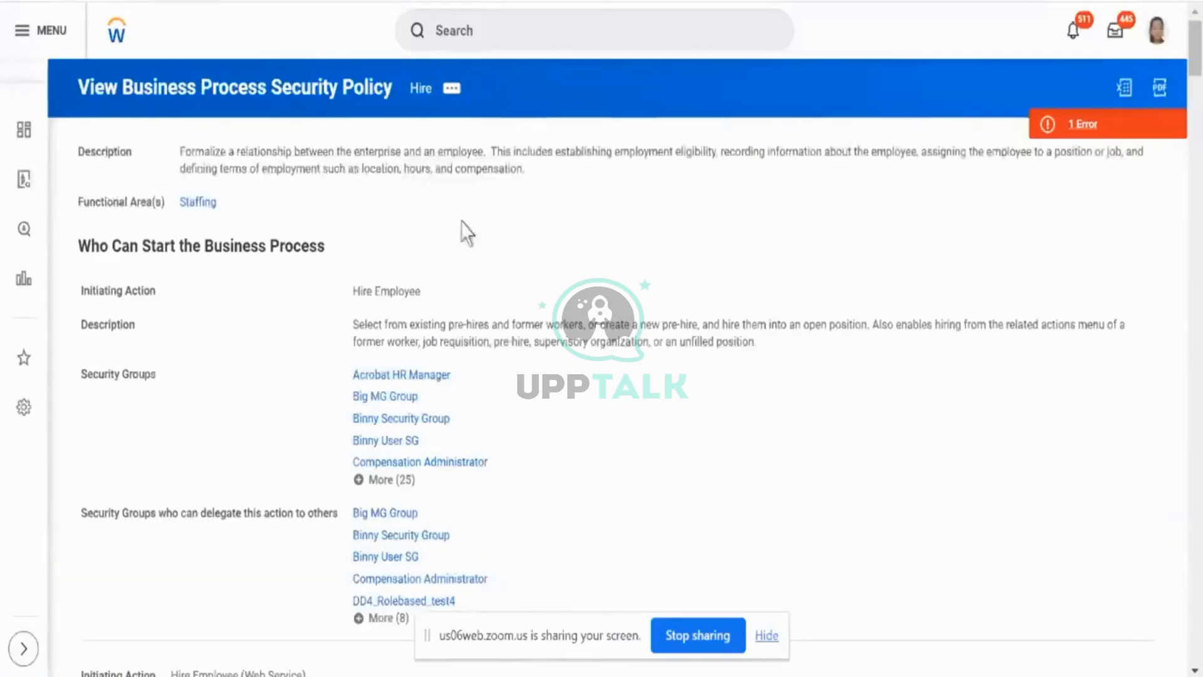
scroll(89, 130, down, 2)
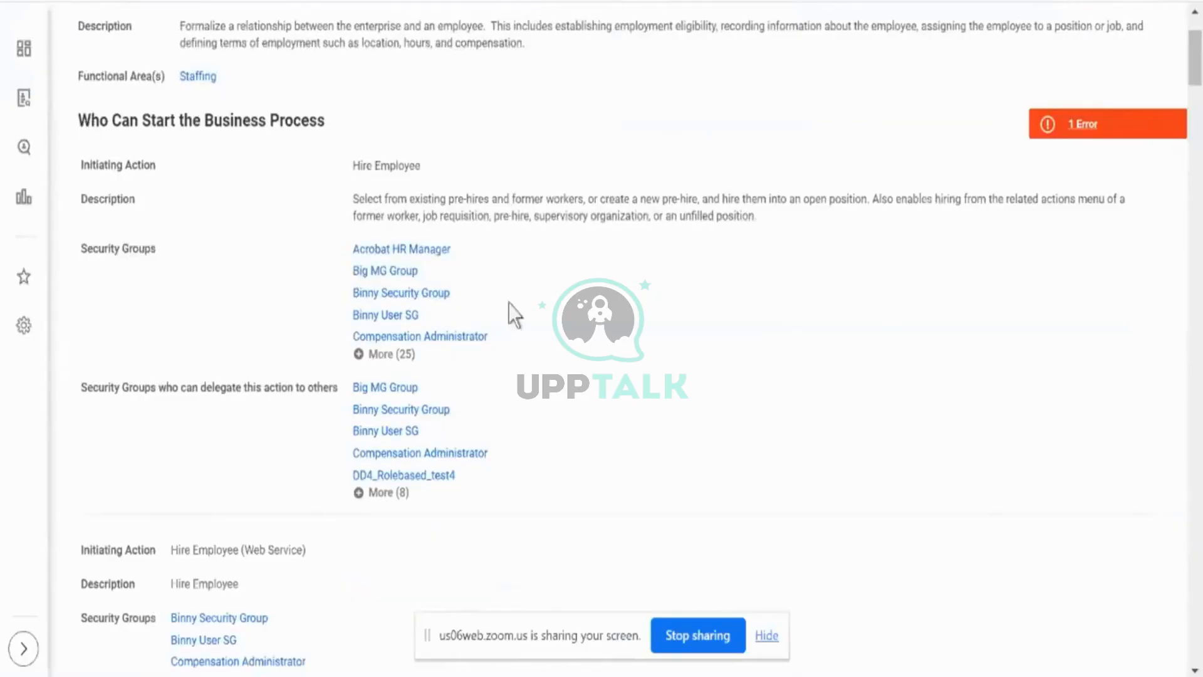
scroll(504, 318, up, 2)
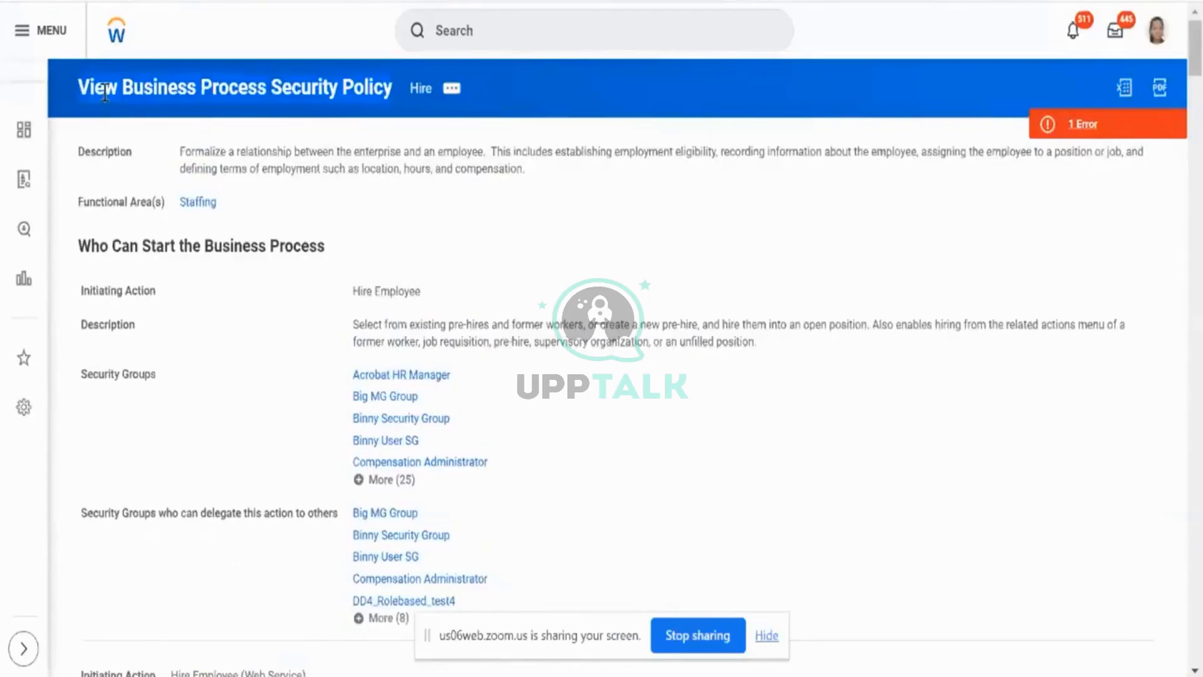
- Open the Hire business process security policy for editing from the search results, and return to the policy's view page
click(450, 94)
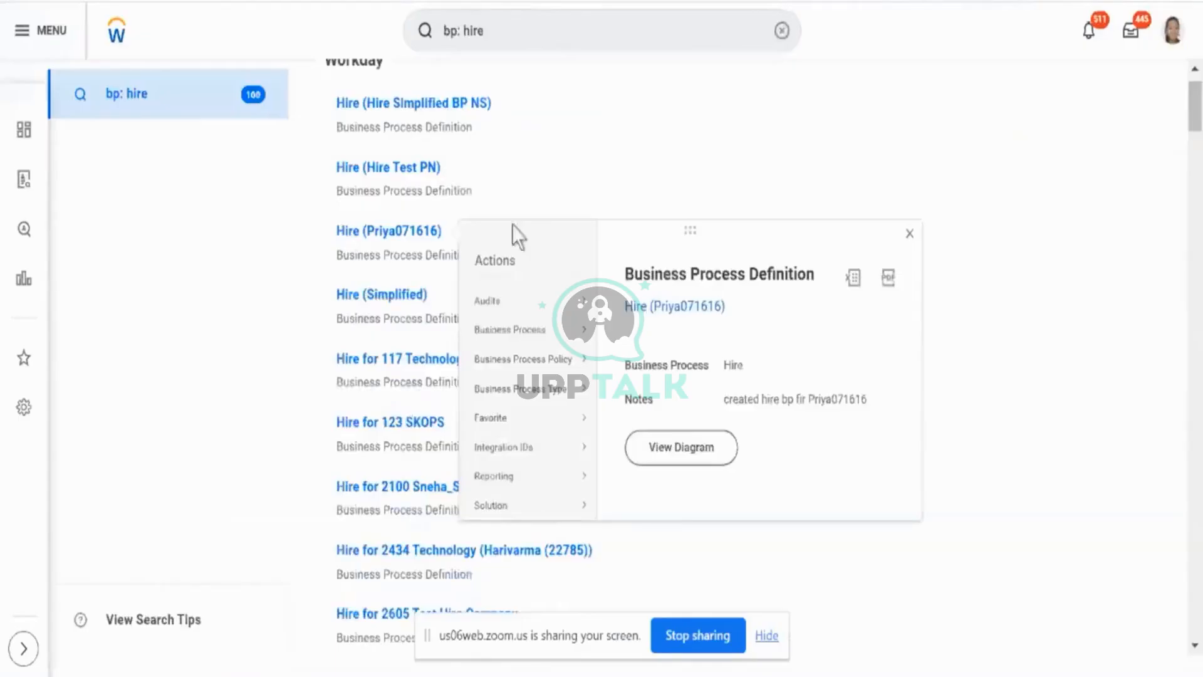
mouse_move(532, 362)
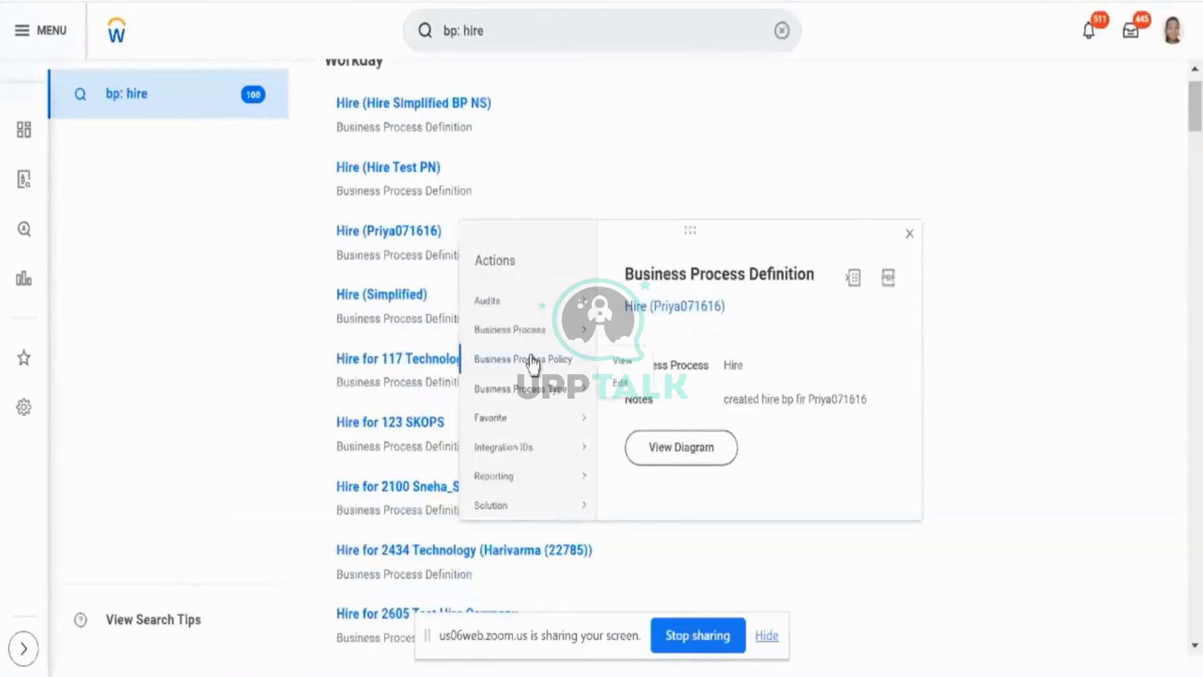
click(626, 385)
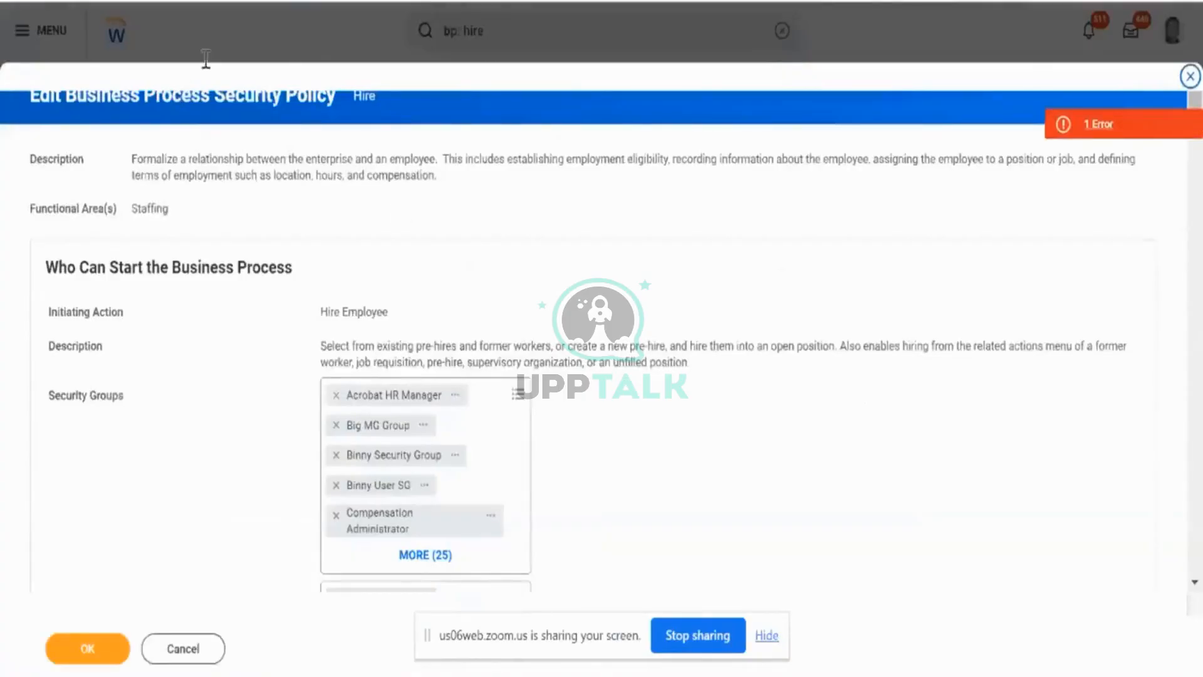
click(263, 1)
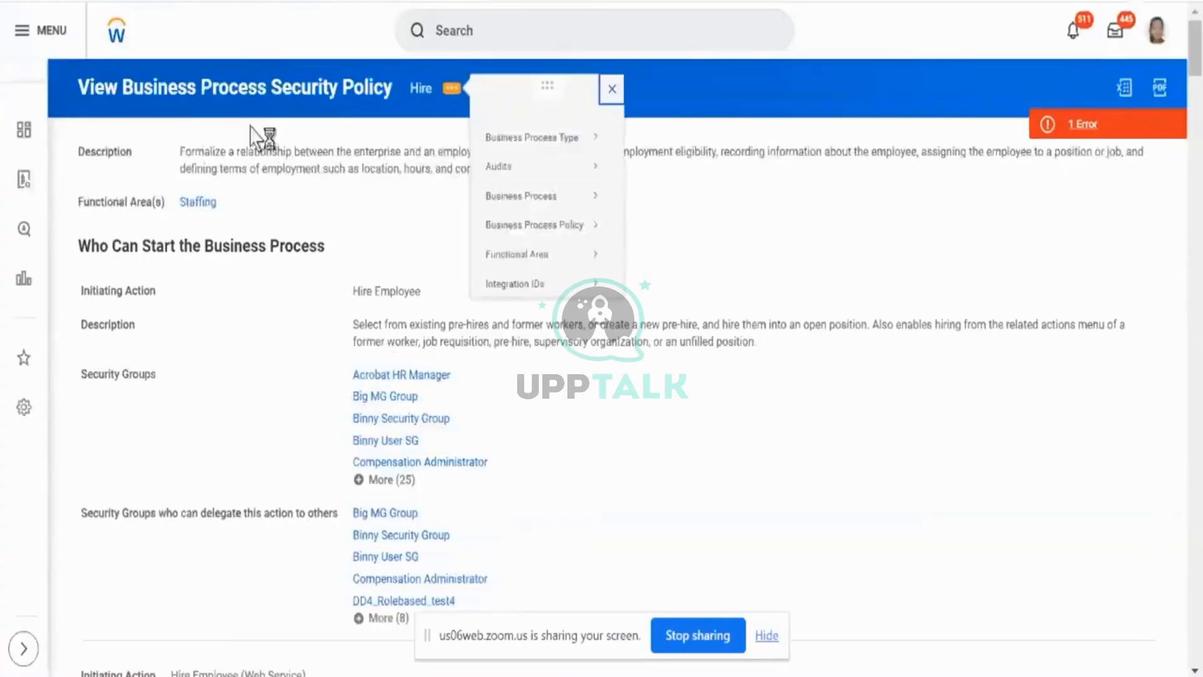
click(337, 130)
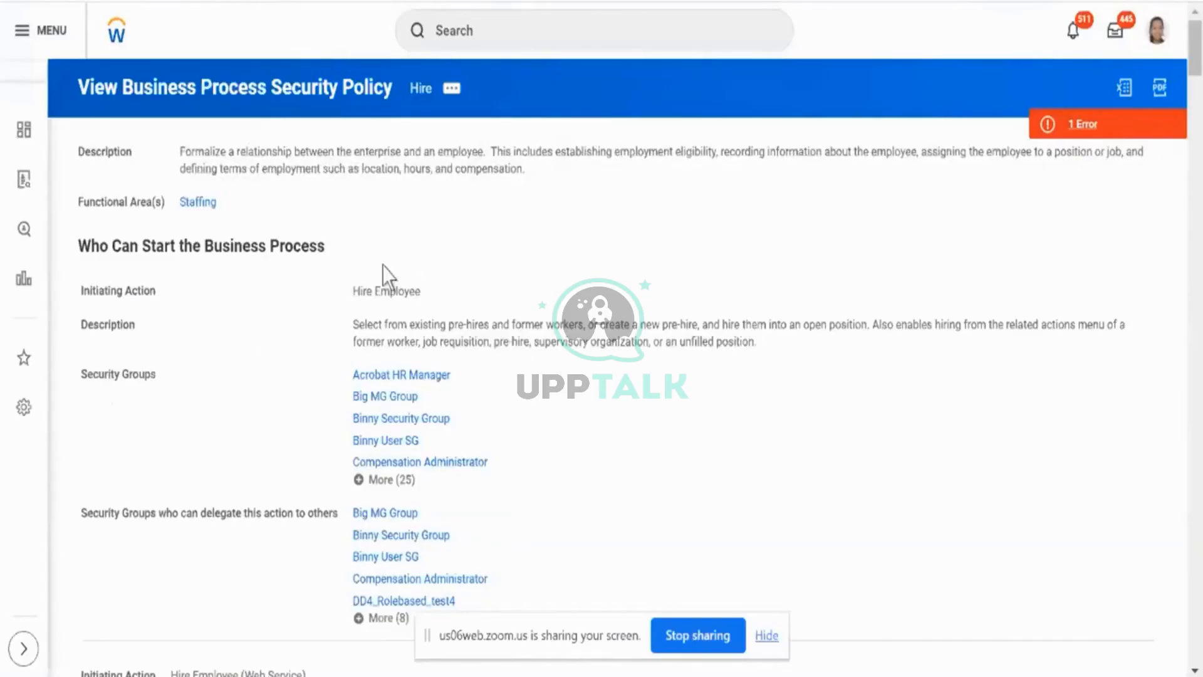
- Expand and review all security groups that can start the business process through the Hire Employee initiating action
click(401, 484)
scroll(625, 411, down, 2)
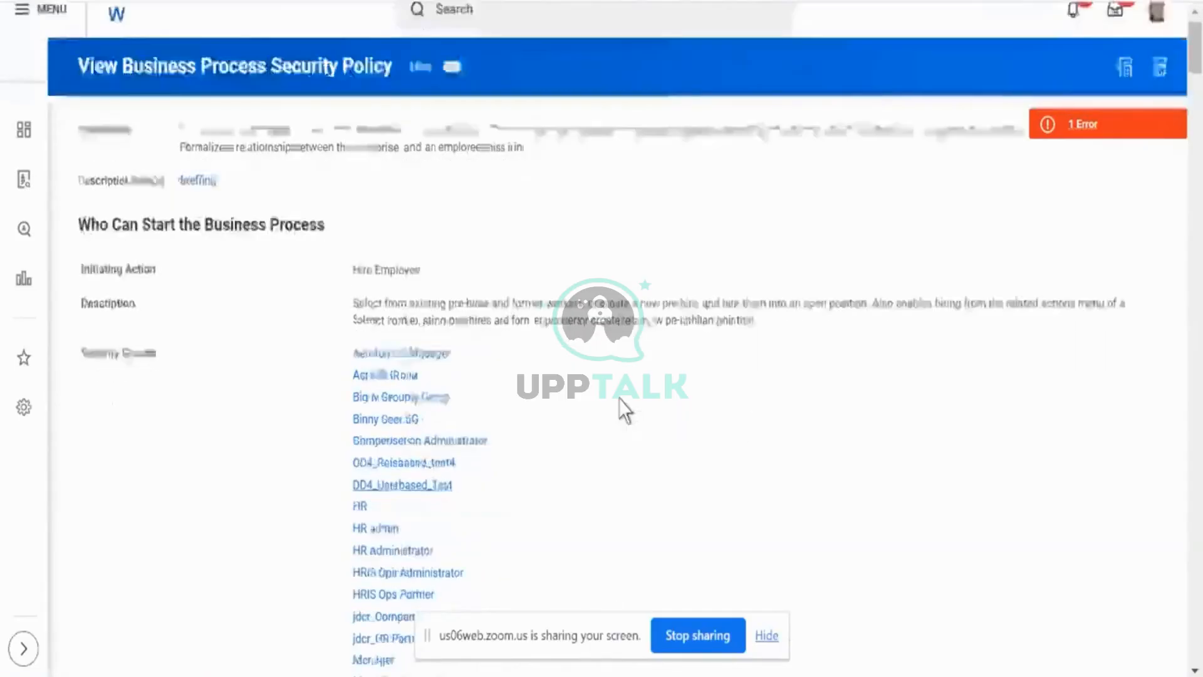
scroll(625, 410, down, 3)
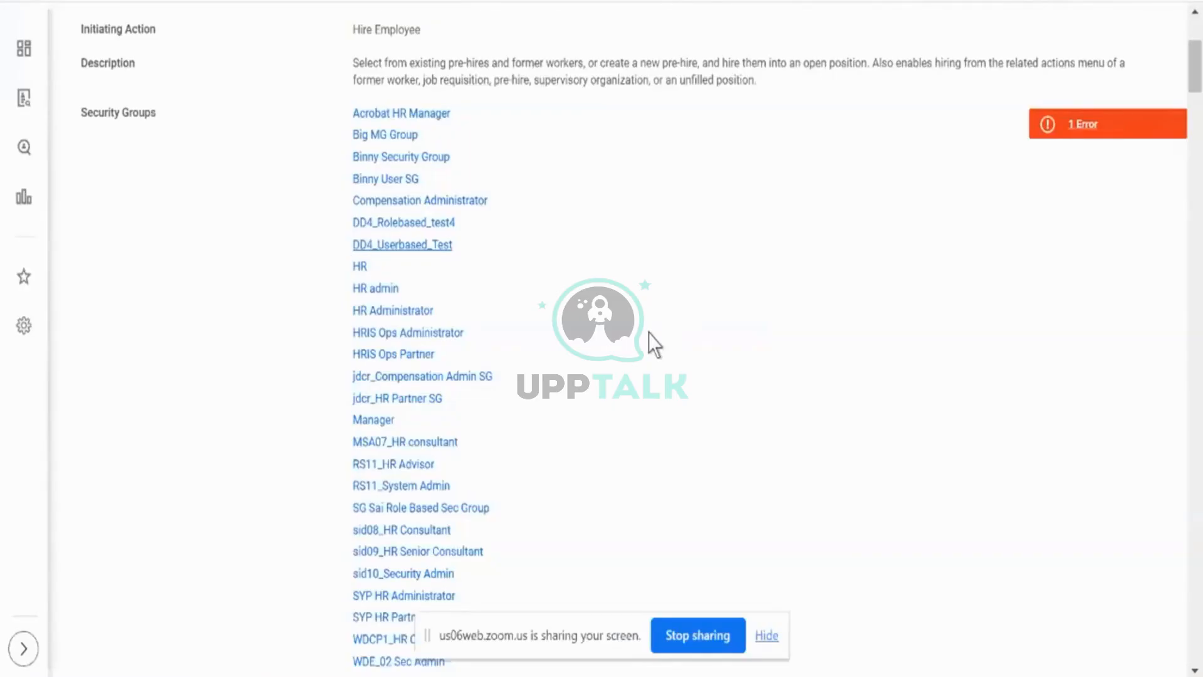
scroll(649, 333, up, 3)
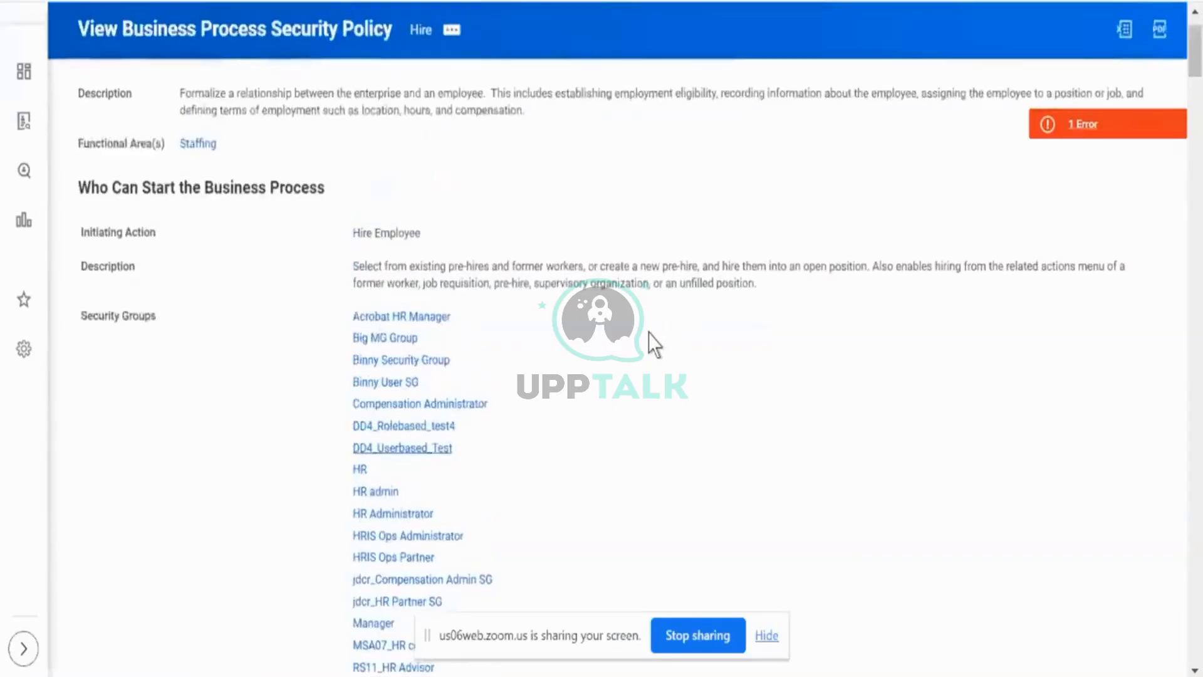
triple_click(99, 195)
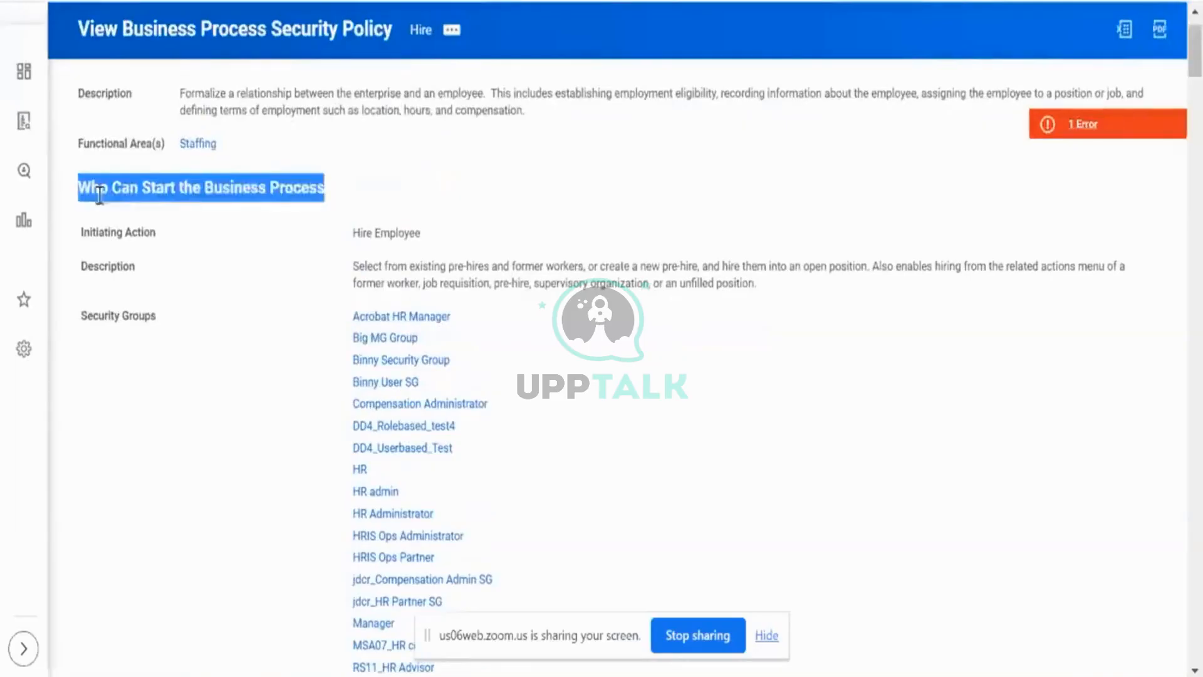
triple_click(107, 235)
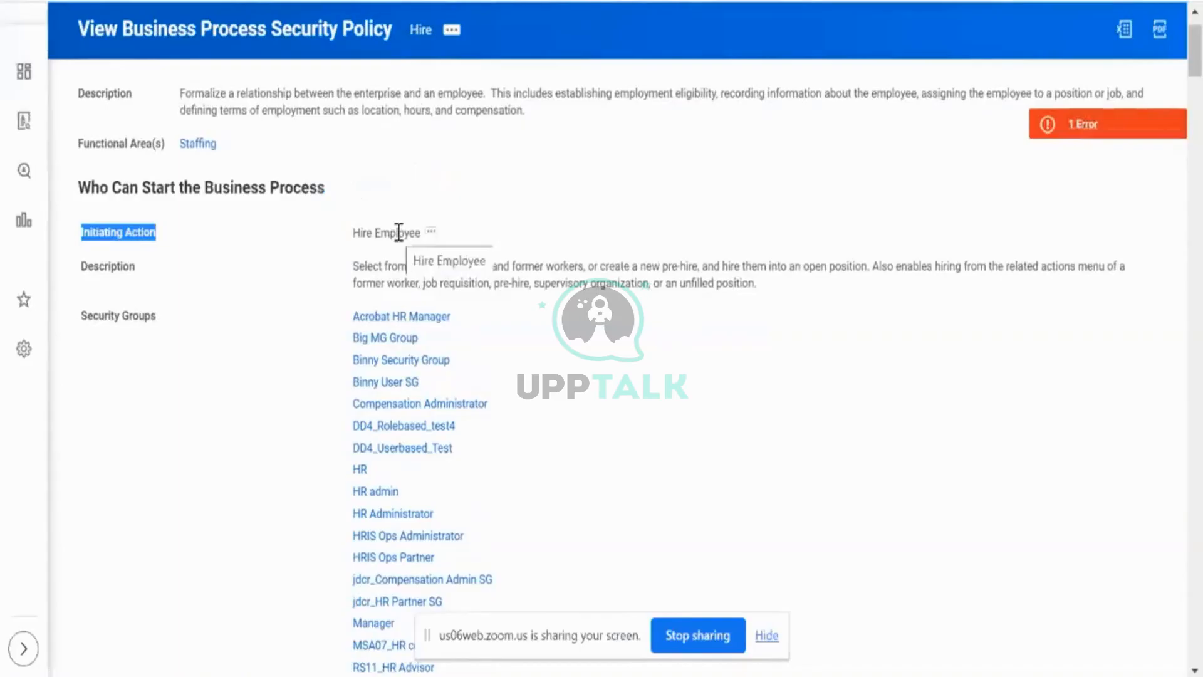
scroll(645, 438, down, 5)
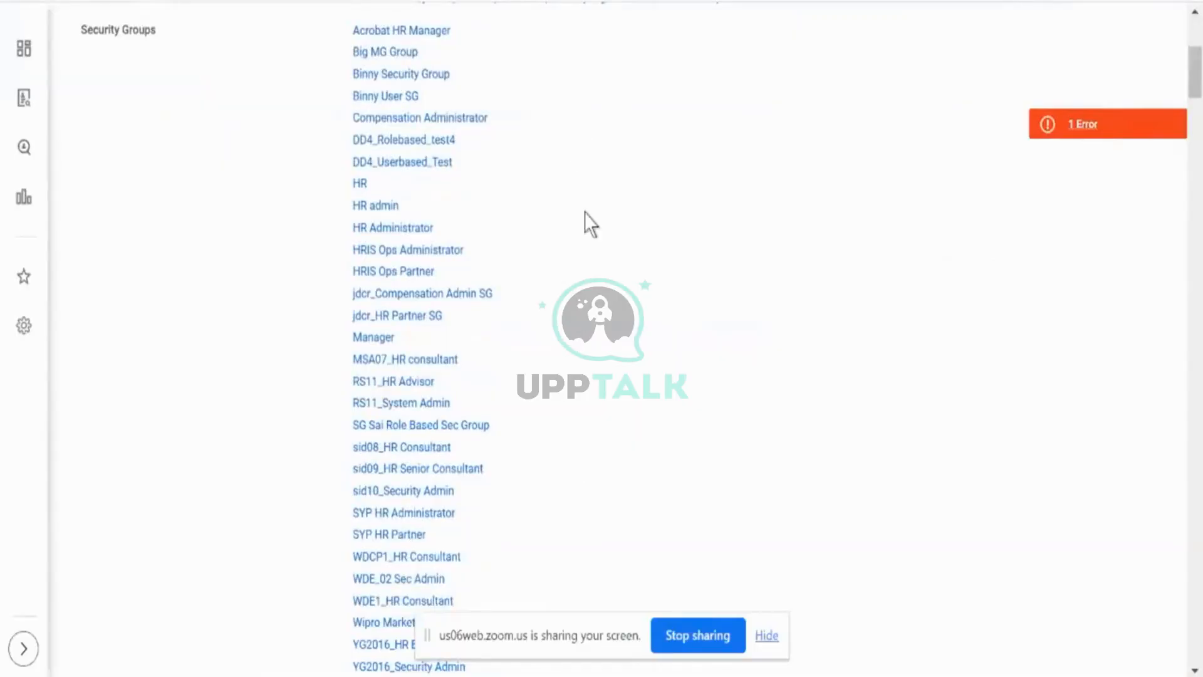
scroll(585, 242, down, 1)
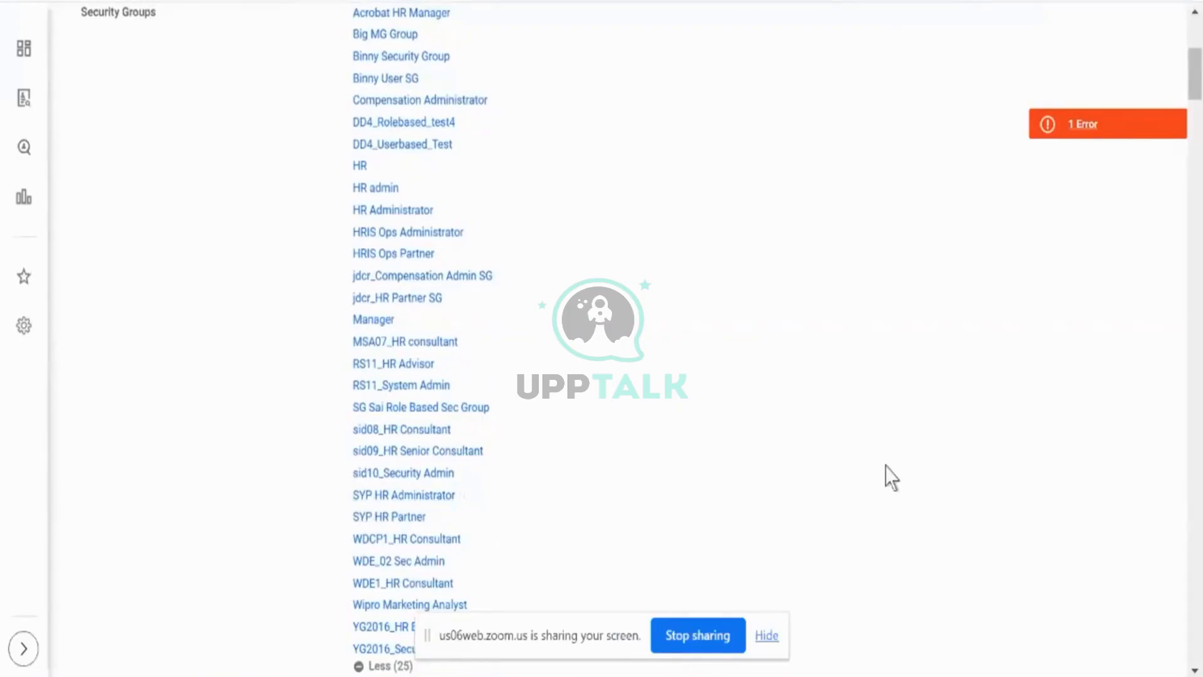
- Expand and review the security groups who can delegate the Hire Employee action to others, including Manager
scroll(885, 465, down, 5)
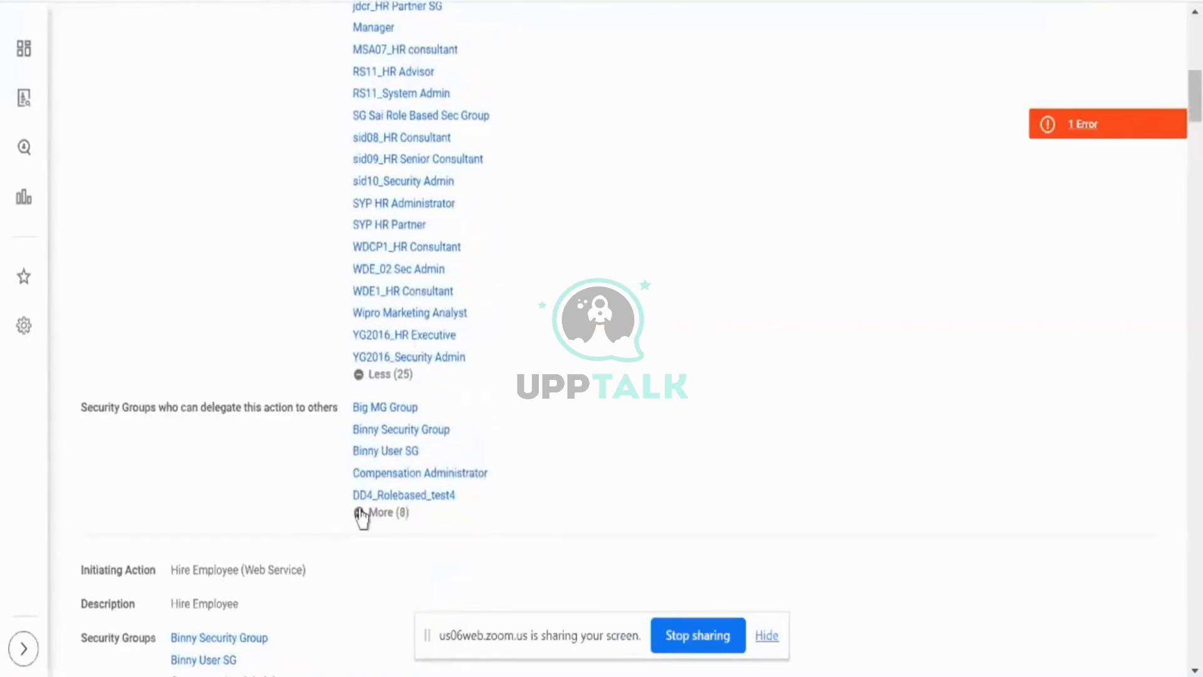
click(387, 512)
scroll(644, 433, down, 2)
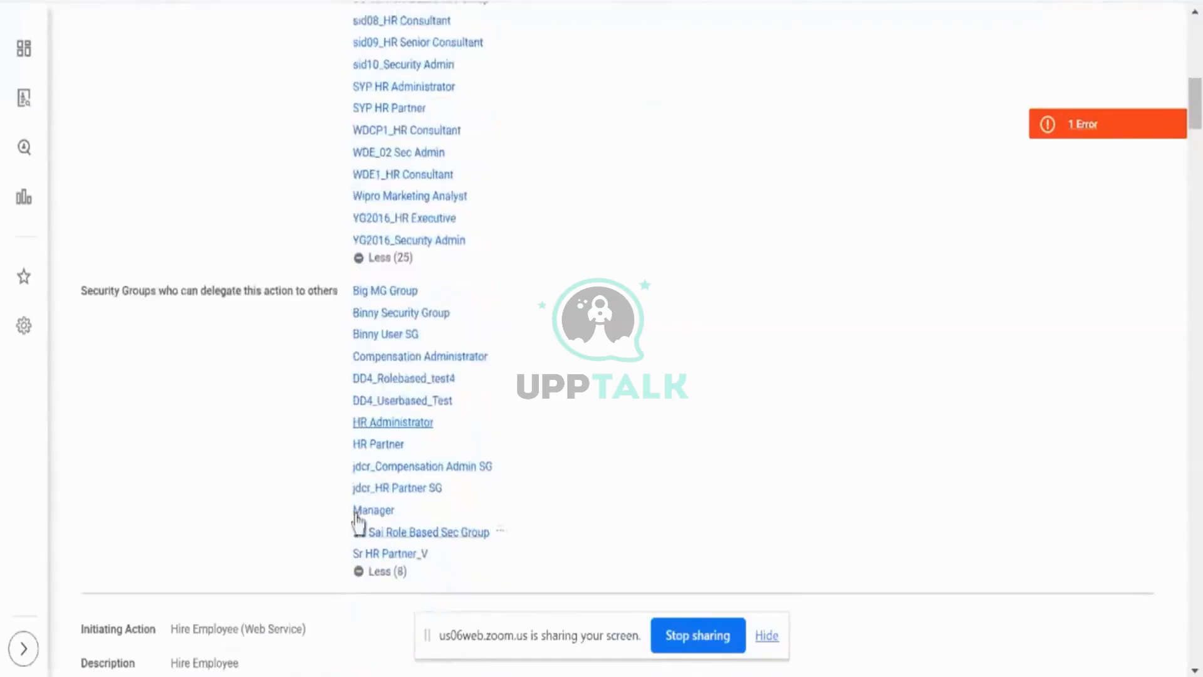
drag(381, 510, 474, 509)
click(599, 477)
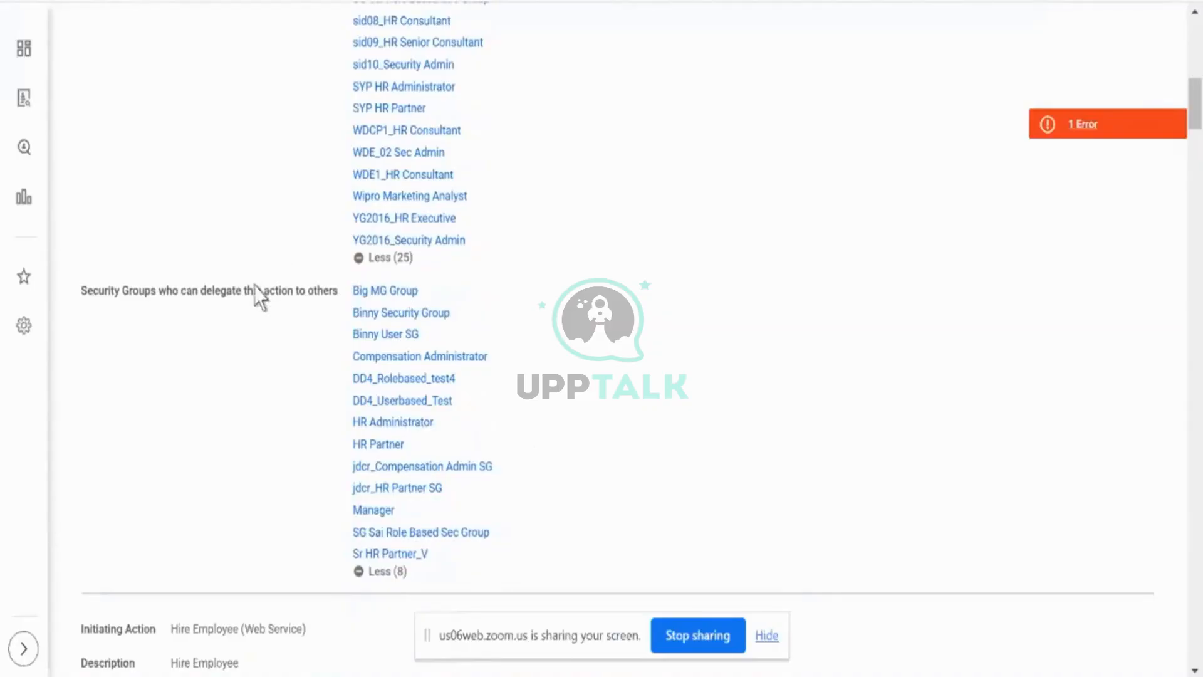
- Review the Hire Employee (Web Service) and Convert to Employee initiating actions, and highlight the Hire Employee description about hiring existing pre-hires and former workers
scroll(258, 296, down, 6)
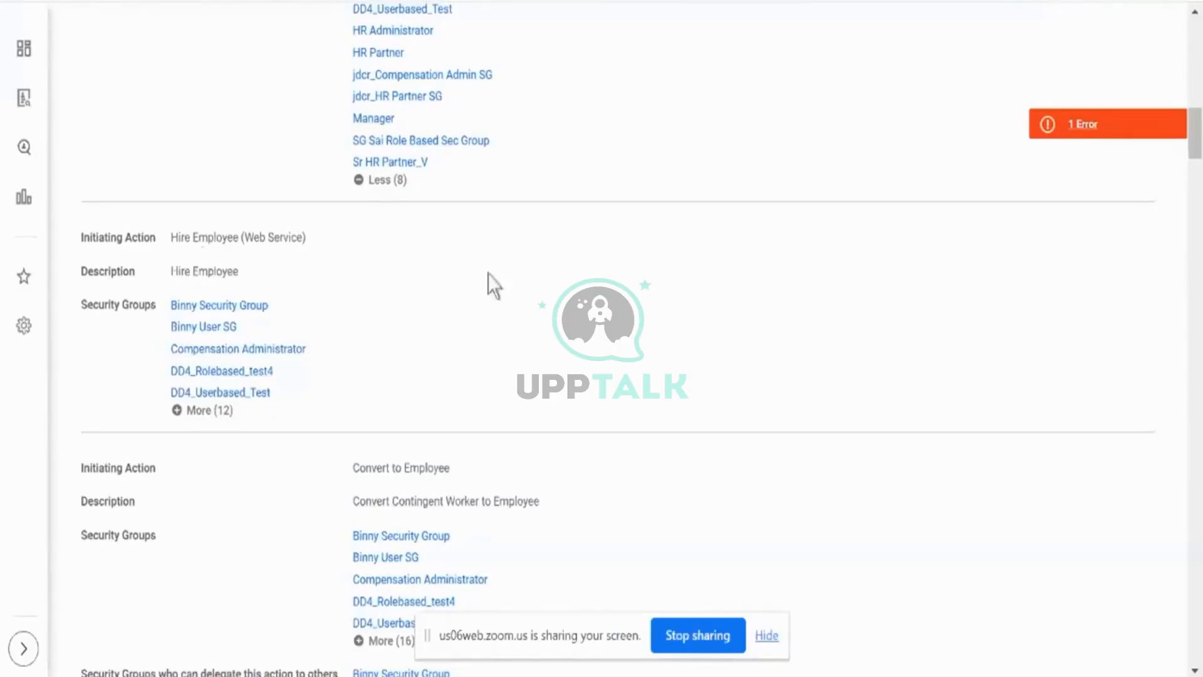
scroll(505, 313, down, 5)
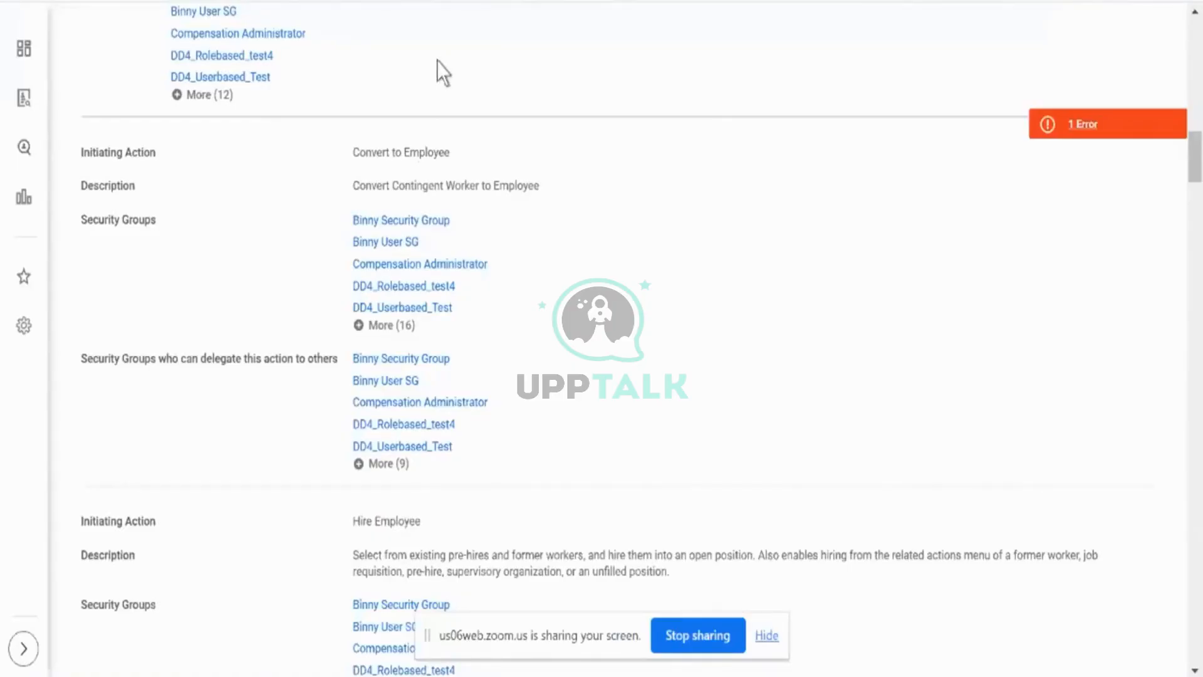
mouse_move(452, 303)
scroll(495, 357, down, 3)
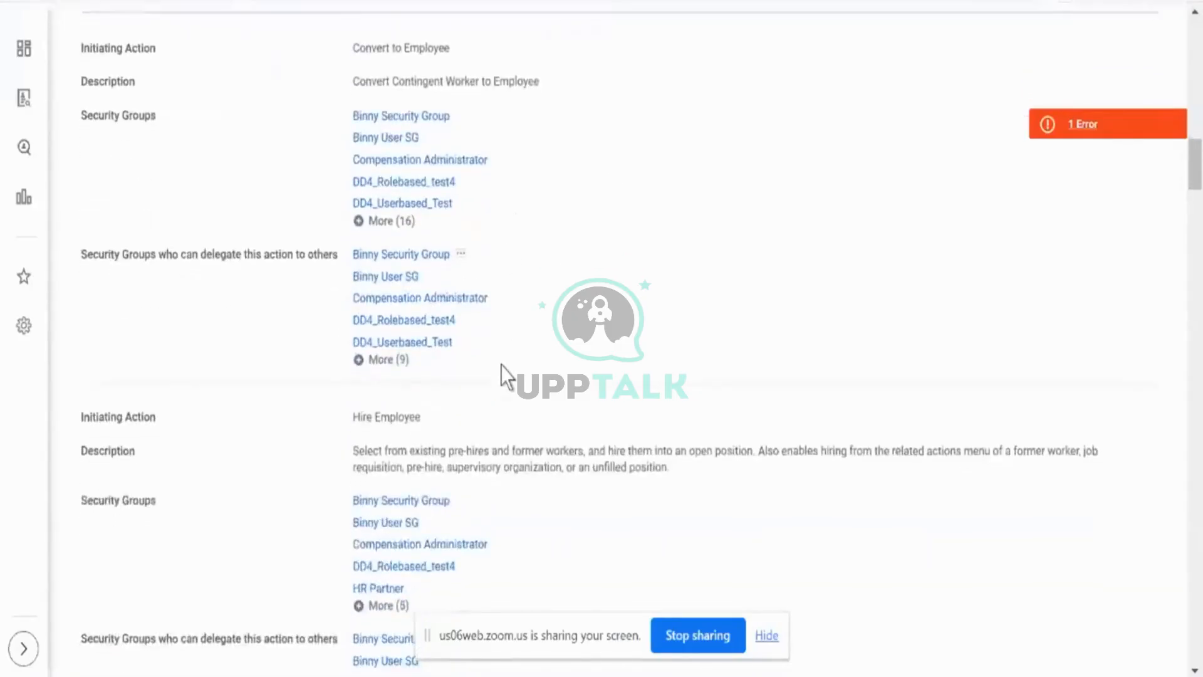
triple_click(454, 394)
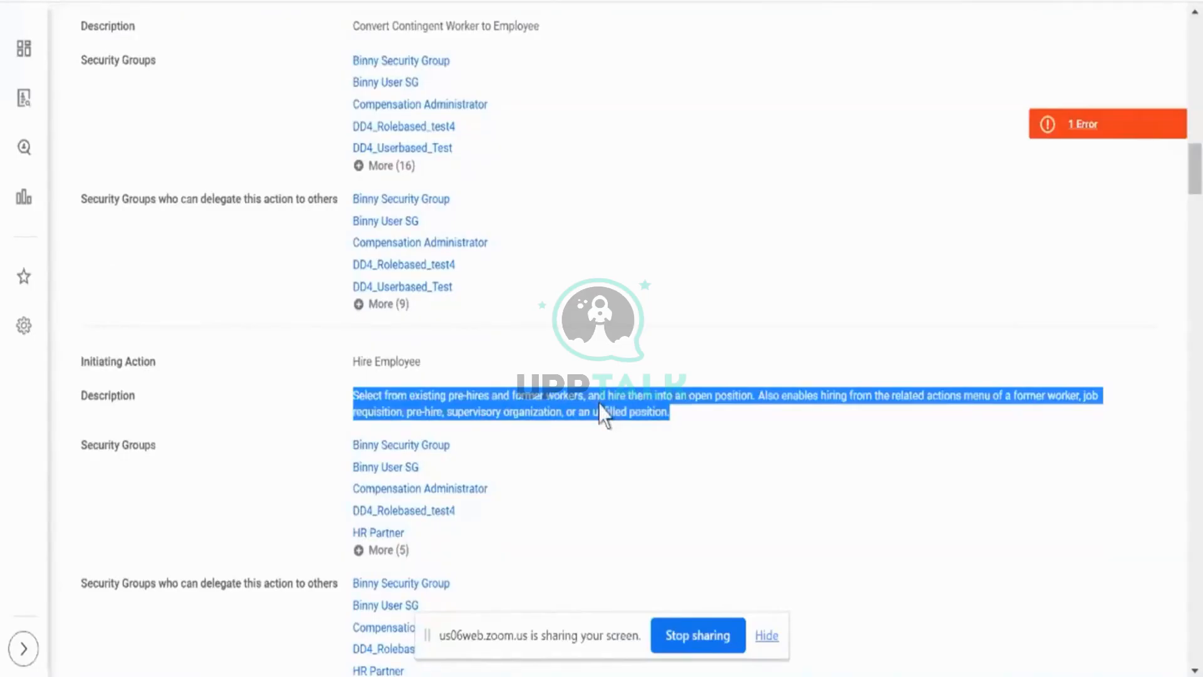
scroll(599, 404, down, 2)
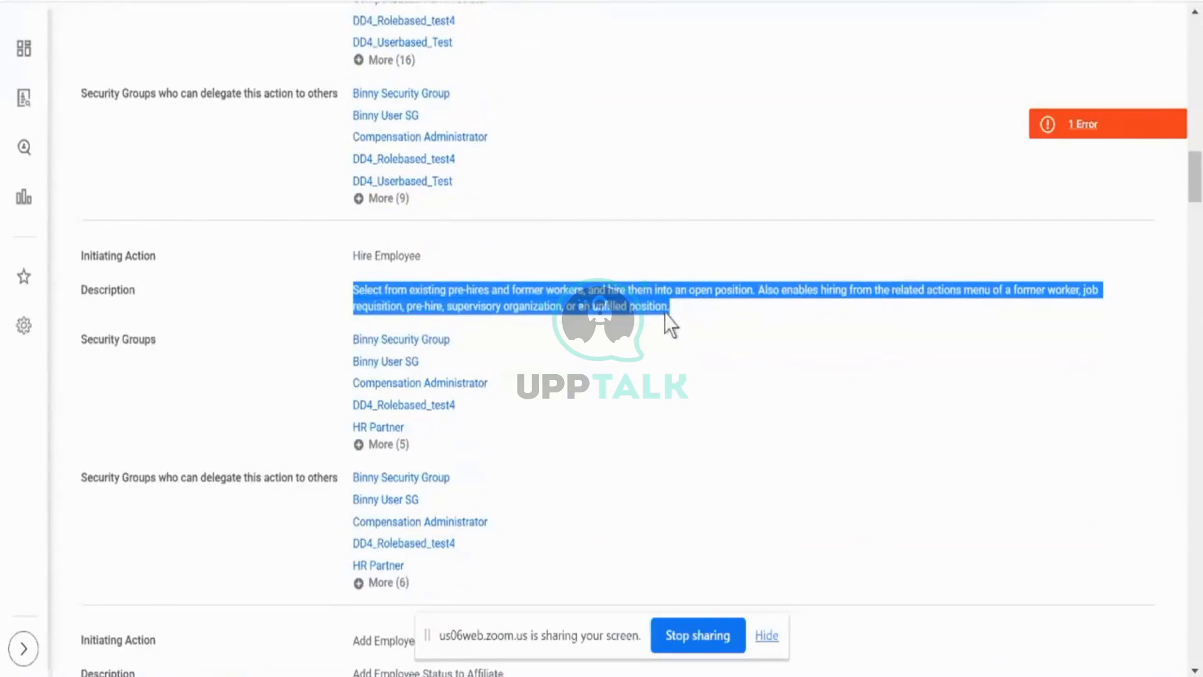
- Highlight the Add Employee Status to Academic Affiliate initiating action and the description for hiring directly from an employment agreement
scroll(742, 376, down, 5)
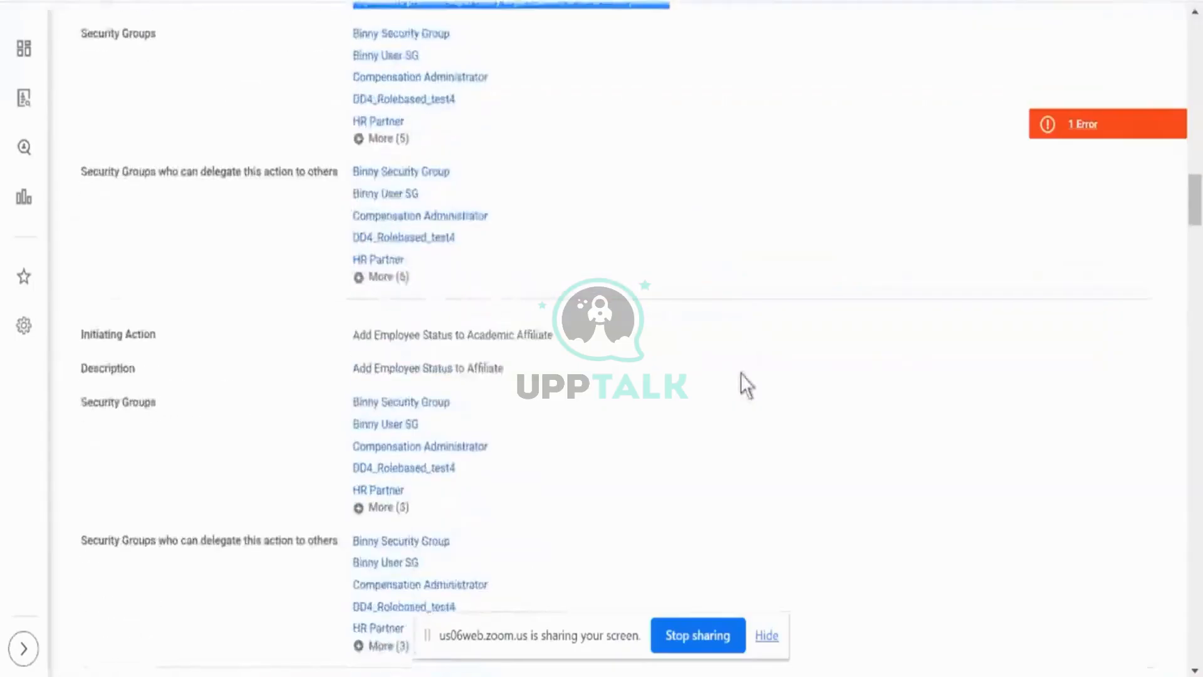
double_click(408, 326)
triple_click(408, 326)
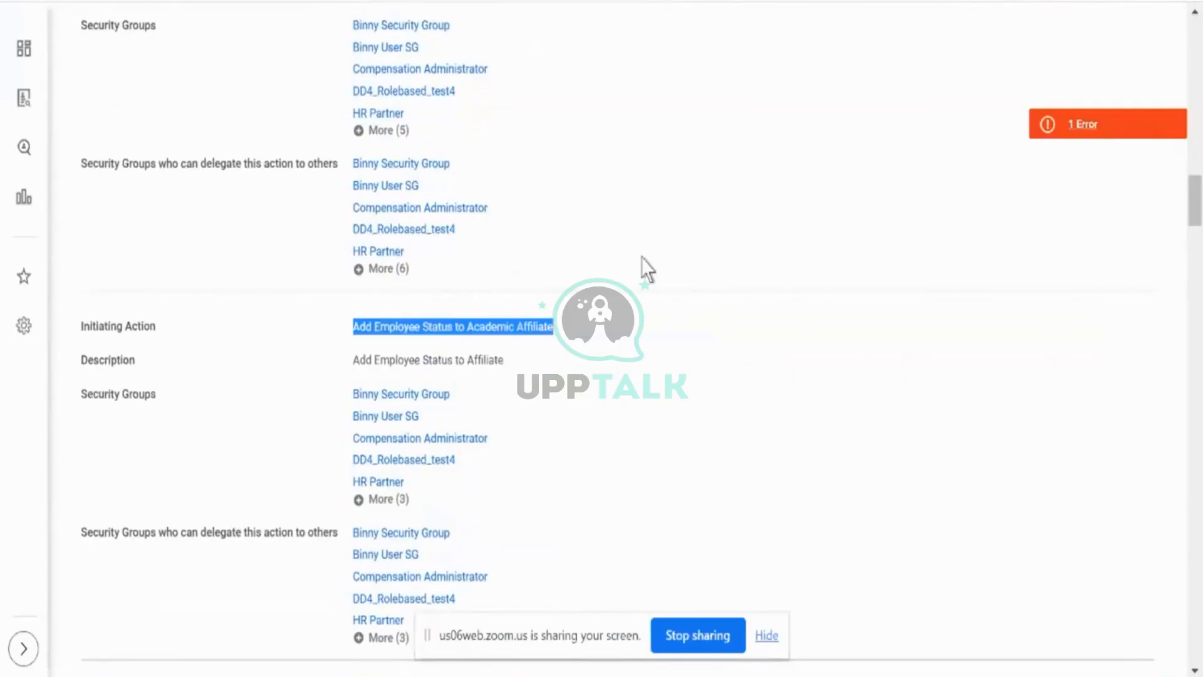
scroll(648, 270, down, 1)
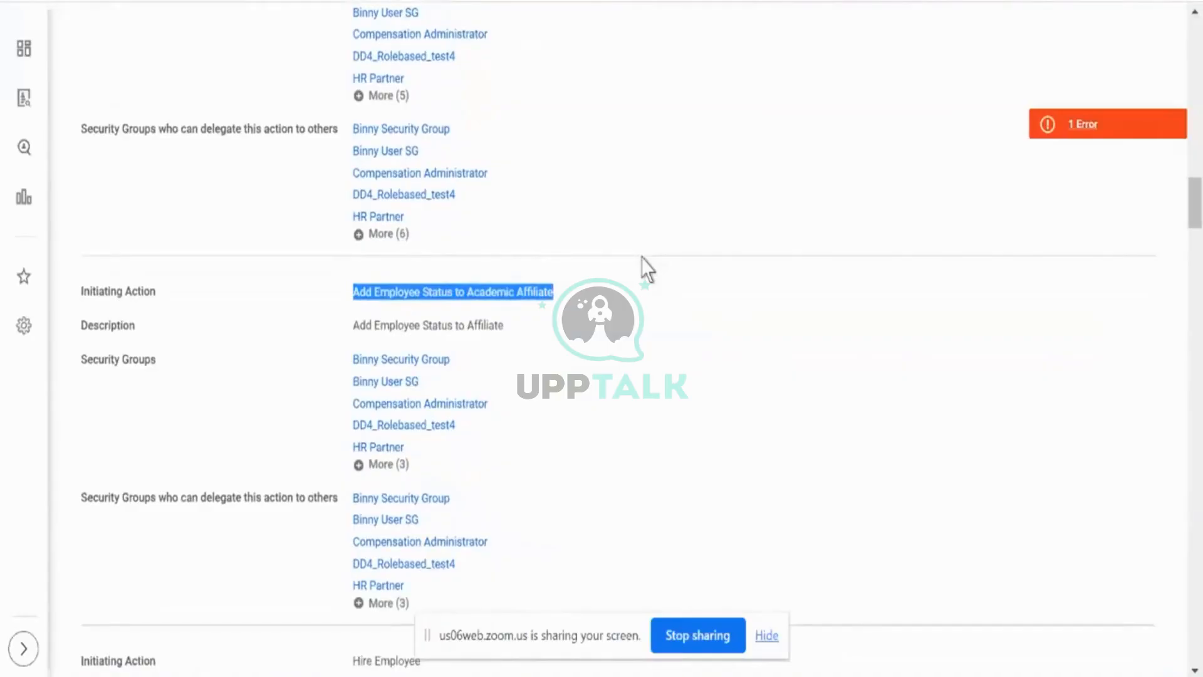
scroll(647, 269, down, 10)
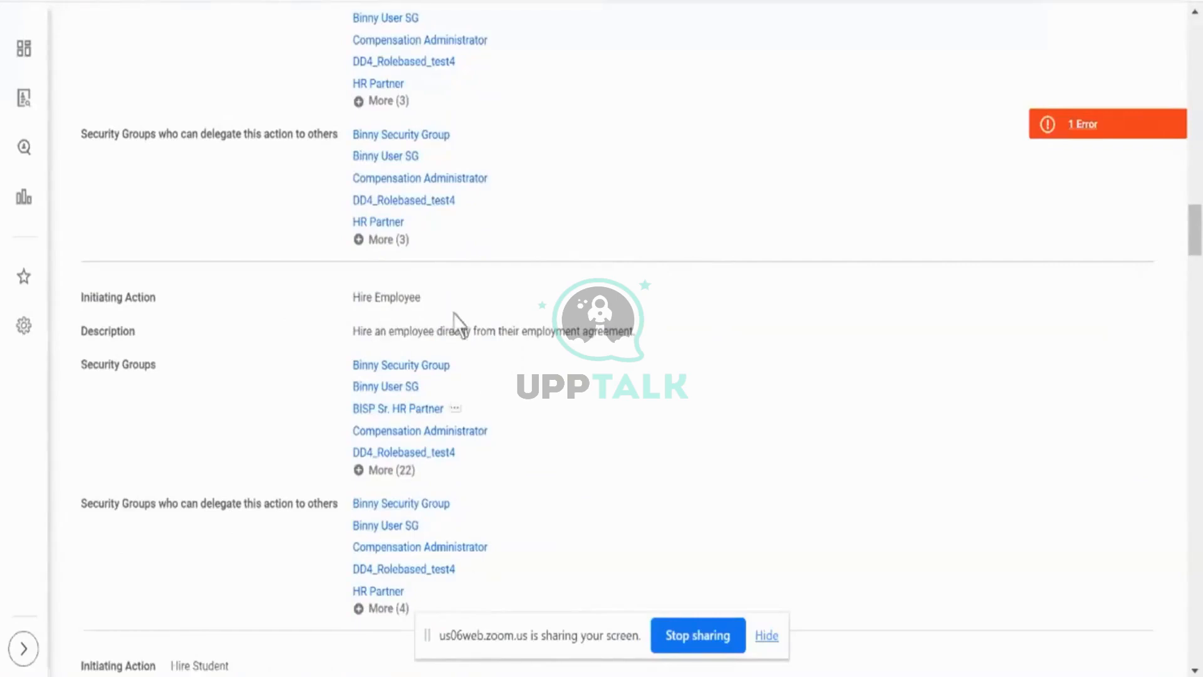
triple_click(498, 339)
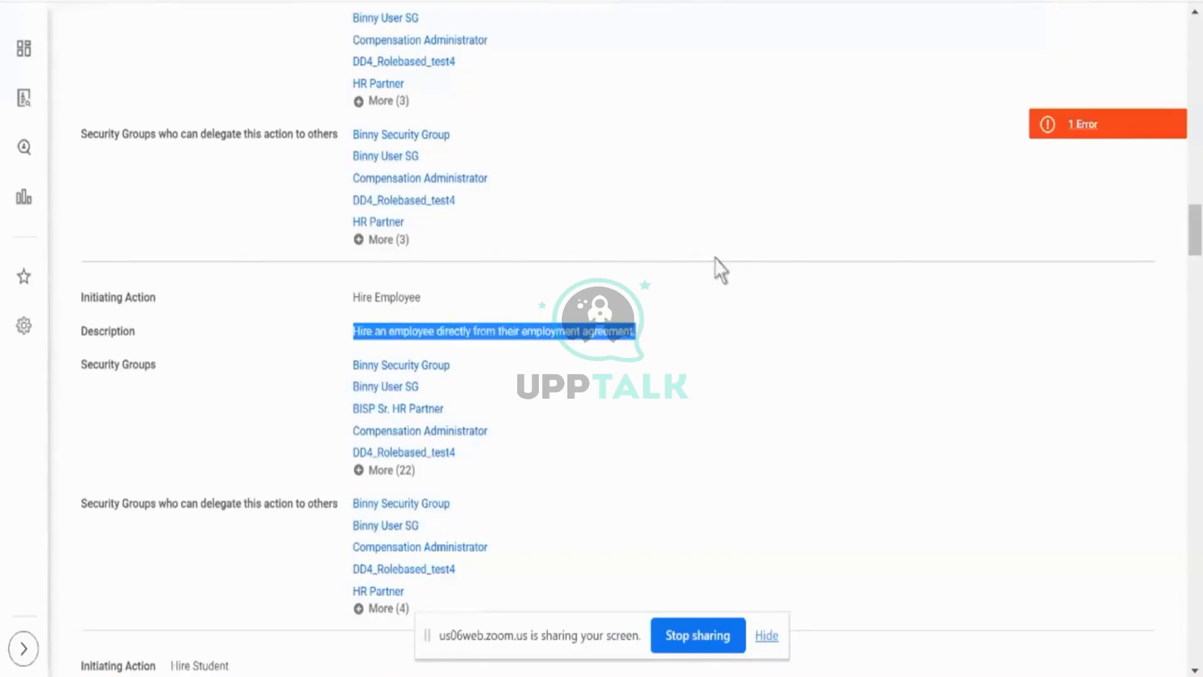
- Look through the remaining initiating actions, including Hire Student and Import Hire Employee, and highlight the Who Can Do Action Steps in the Business Process heading
scroll(692, 337, down, 2)
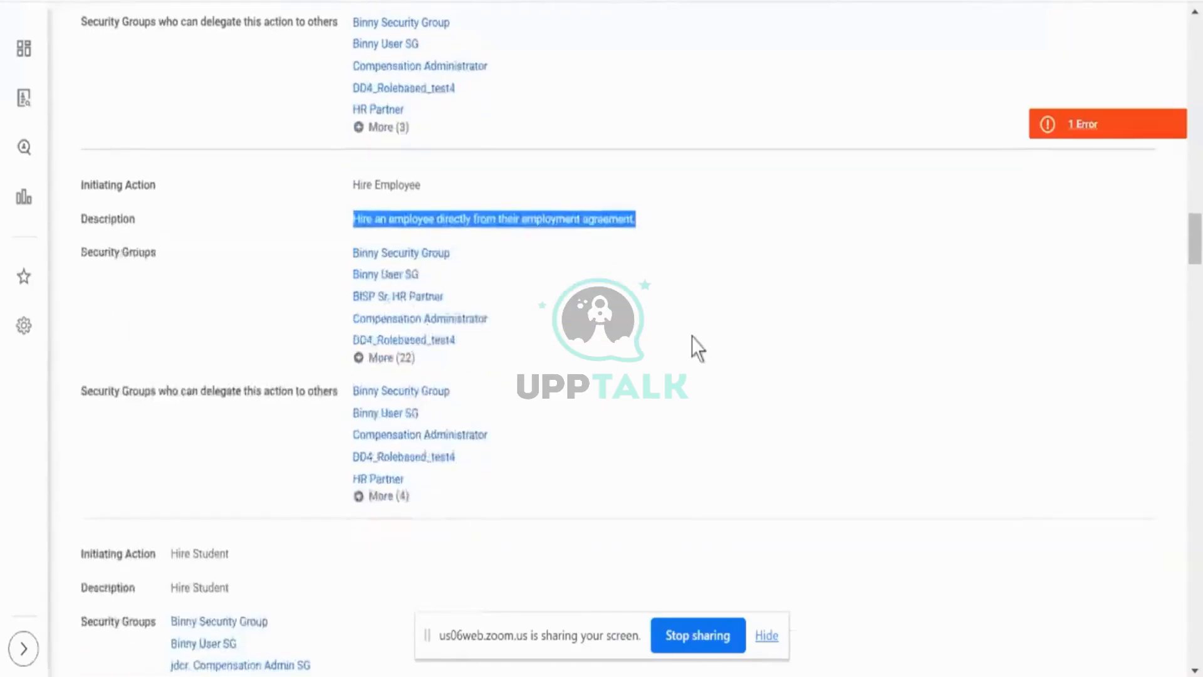
scroll(692, 336, down, 5)
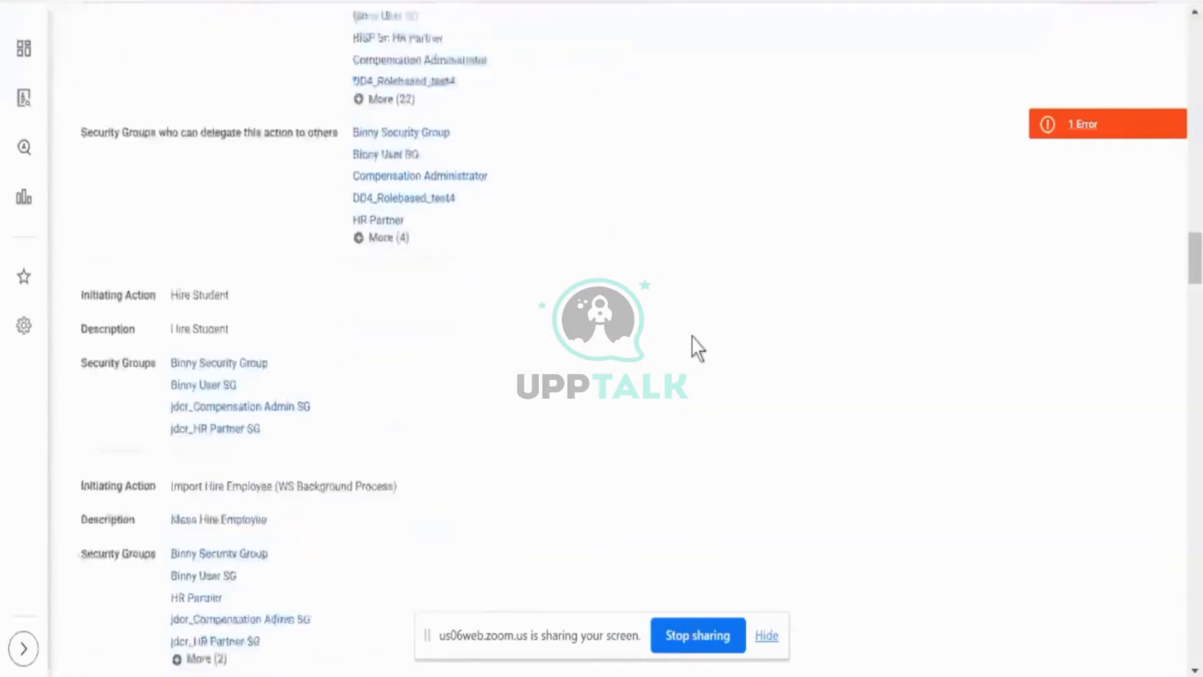
scroll(692, 337, down, 2)
scroll(692, 336, down, 2)
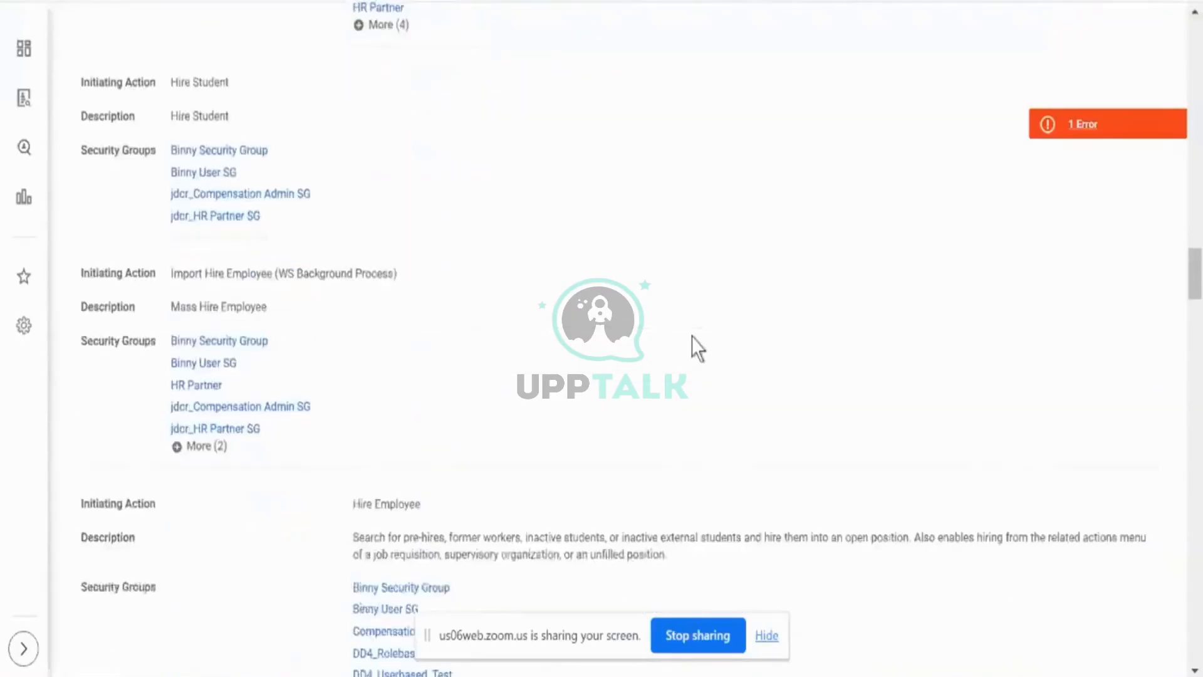
scroll(434, 259, down, 9)
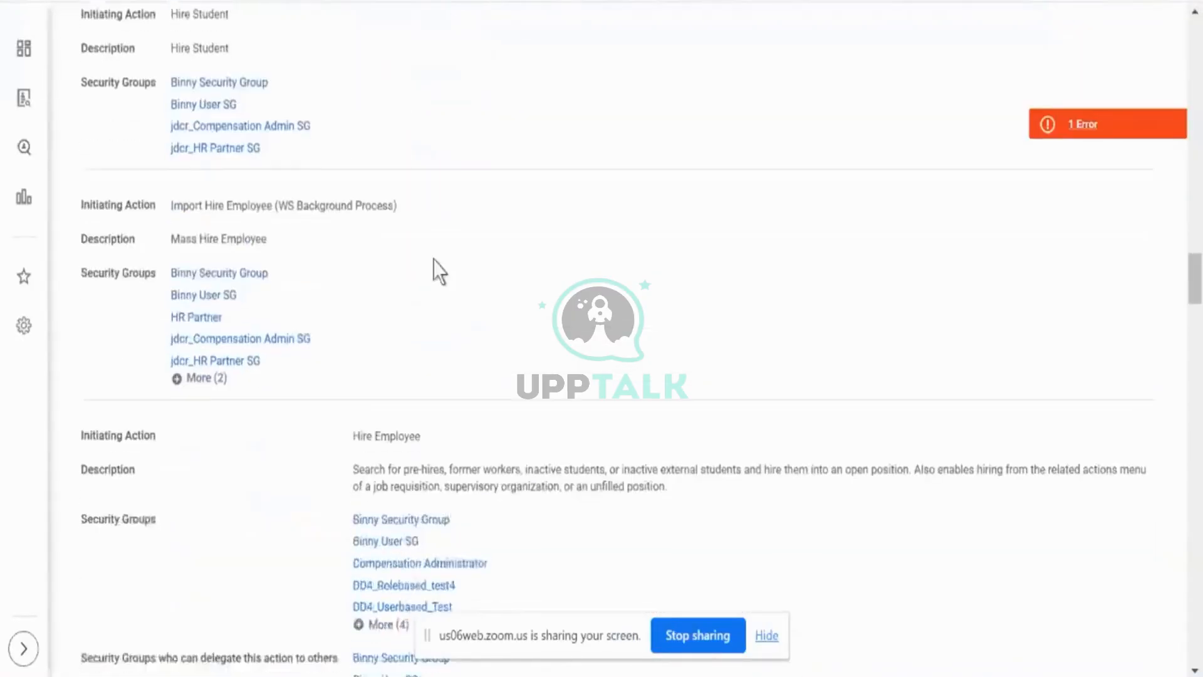
scroll(434, 260, down, 10)
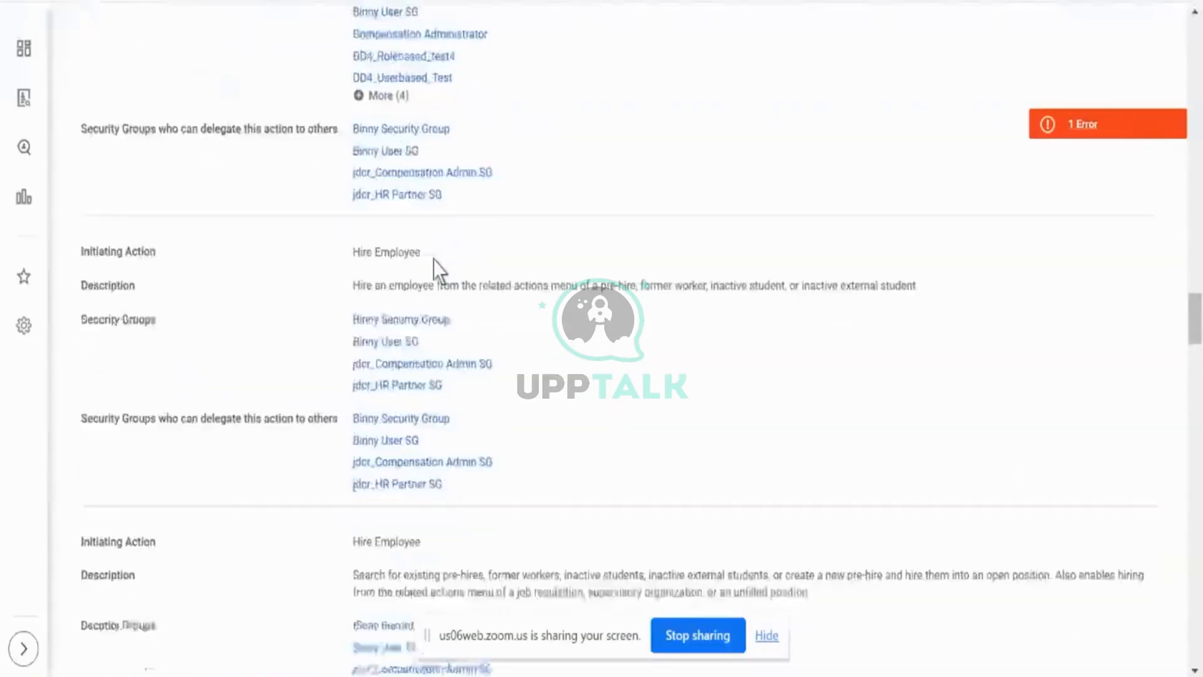
scroll(434, 260, down, 2)
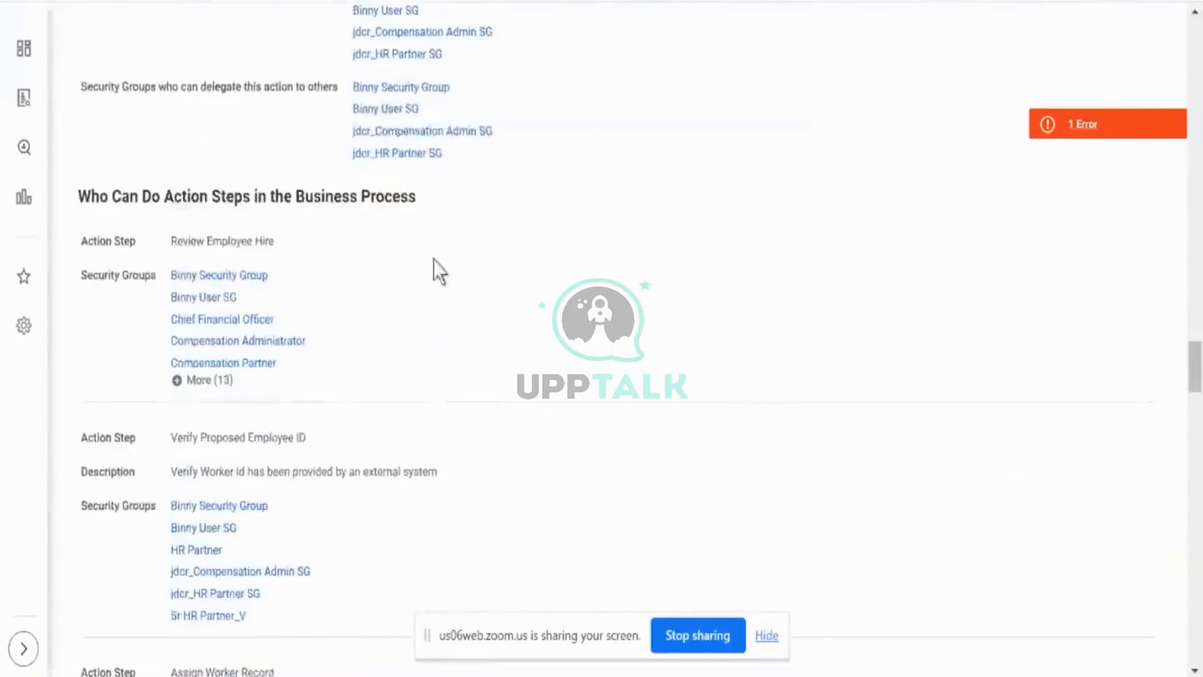
triple_click(237, 198)
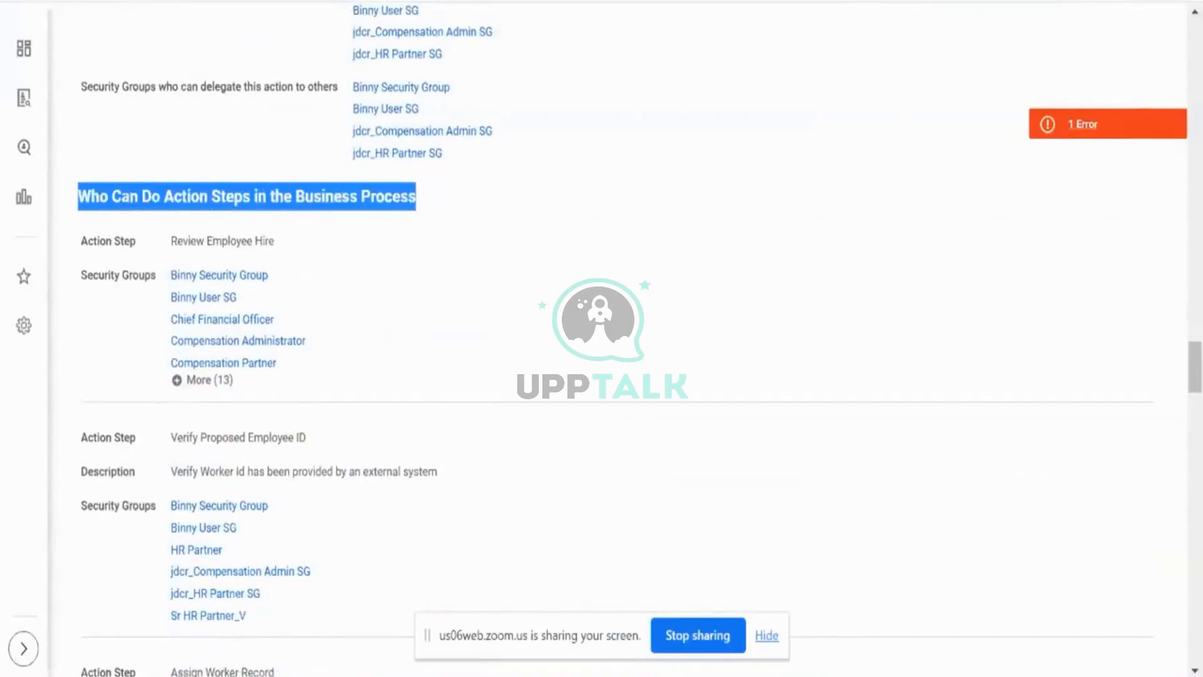
- In the Hire definition being edited, set the Create Workday Account step's type to Action, specifying Review Employee Hire with the Manager group
click(693, 1)
scroll(766, 374, down, 3)
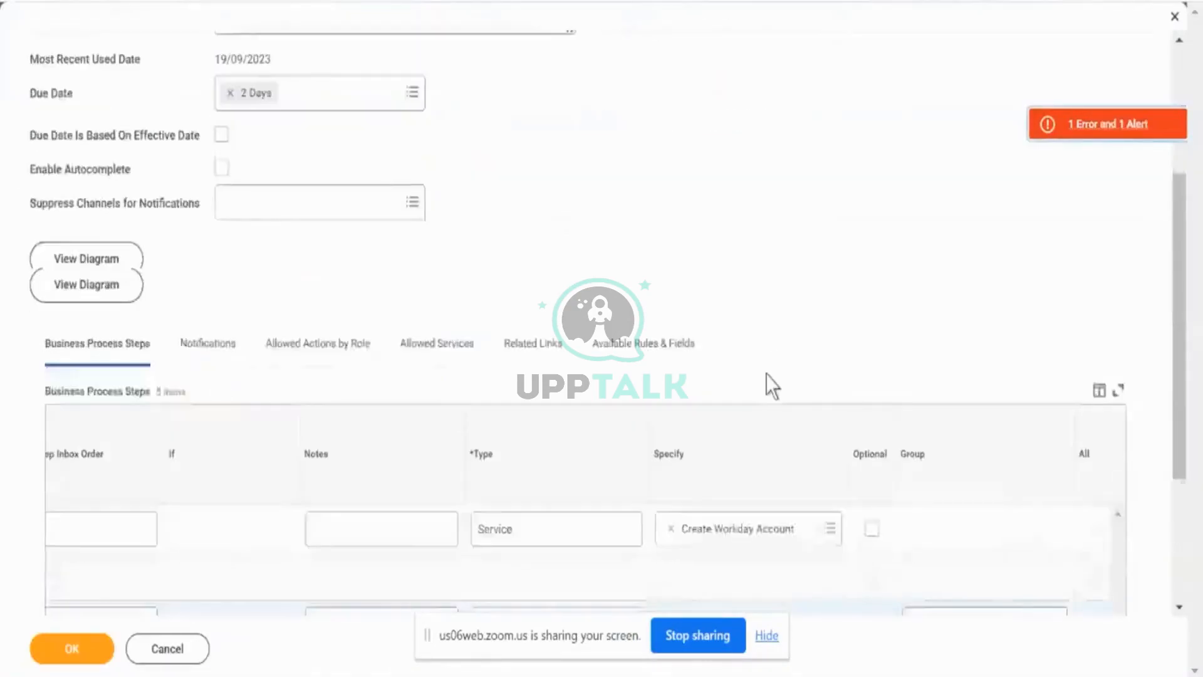
scroll(765, 375, down, 1)
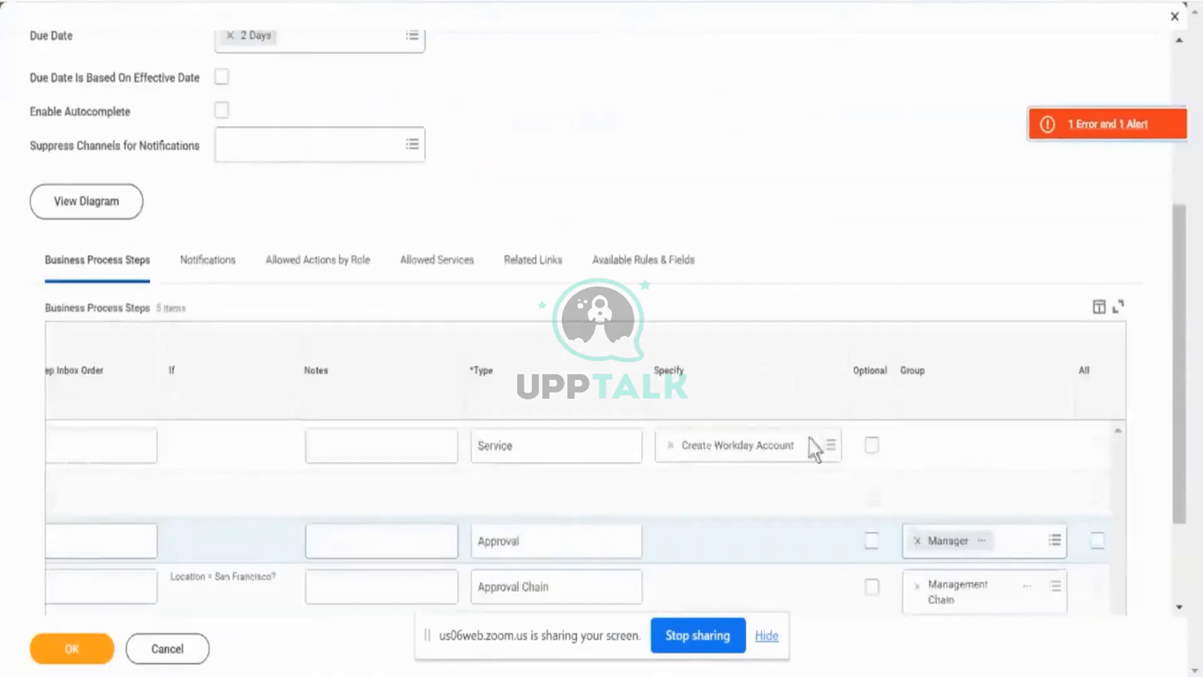
click(630, 458)
click(630, 463)
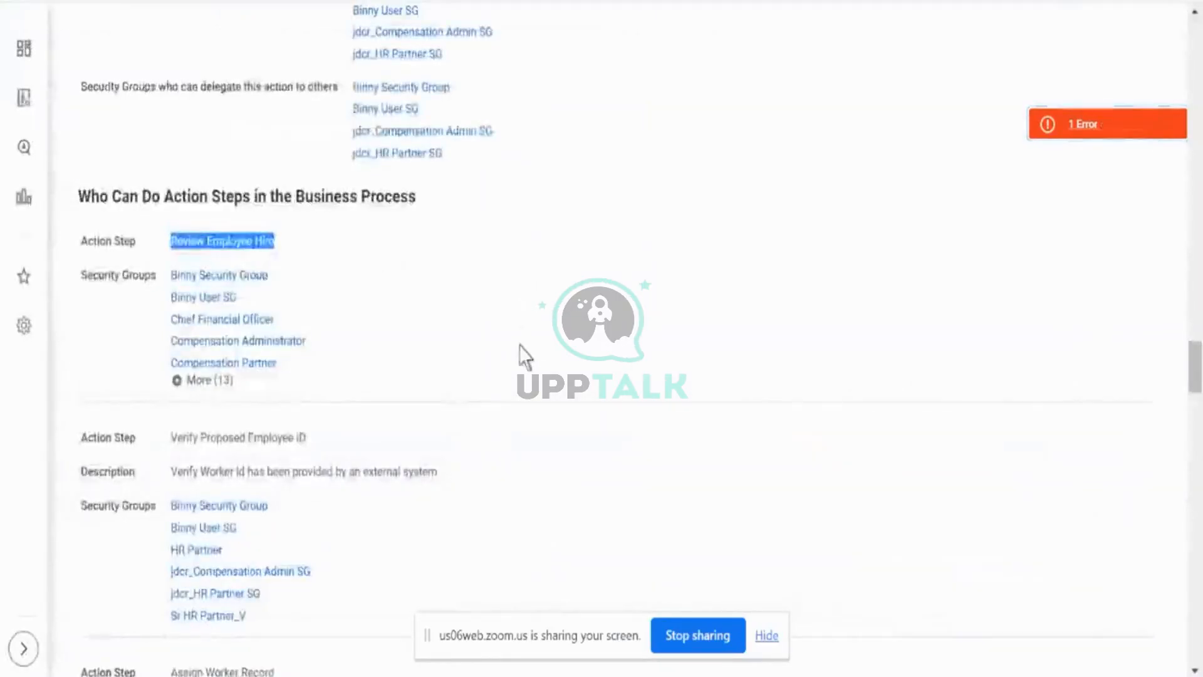
scroll(499, 365, down, 1)
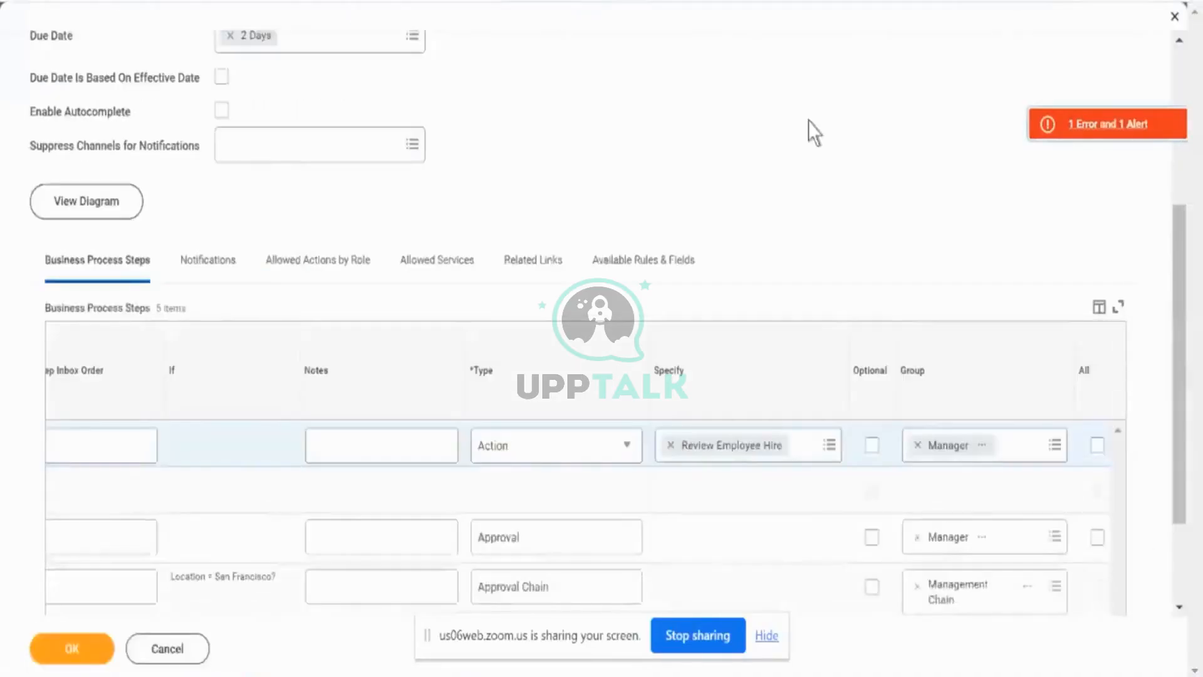
- Browse the actions that can be specified for the Action step, down to Review Employee Hire
click(819, 447)
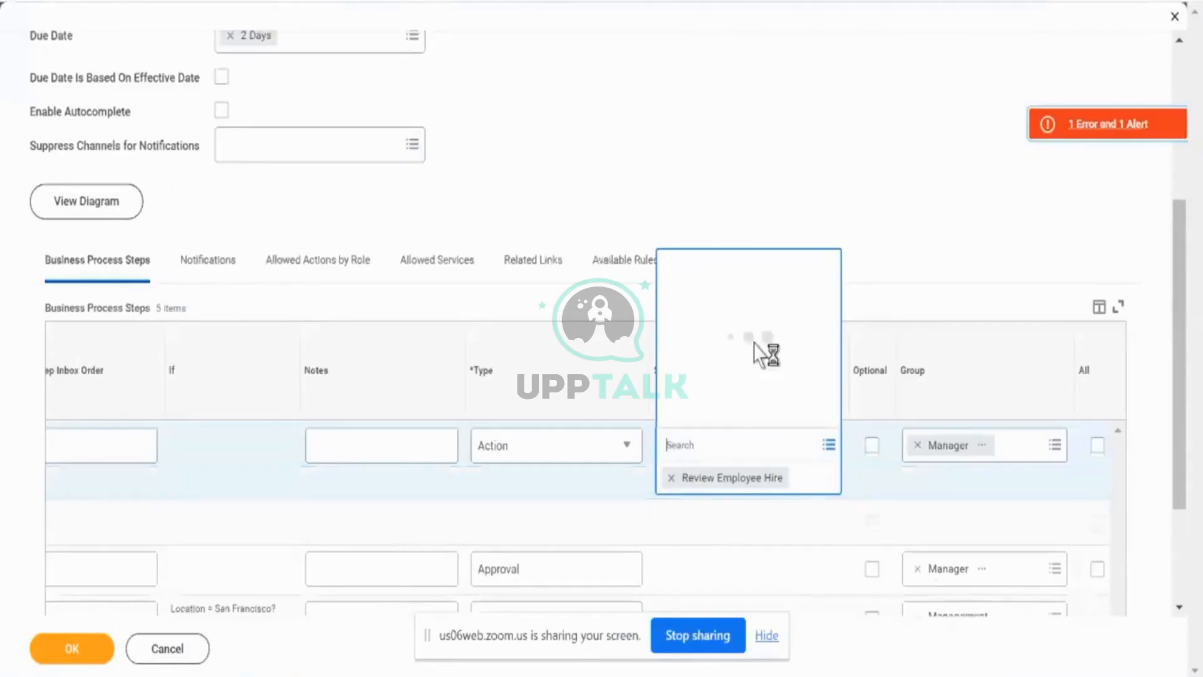
scroll(734, 238, down, 10)
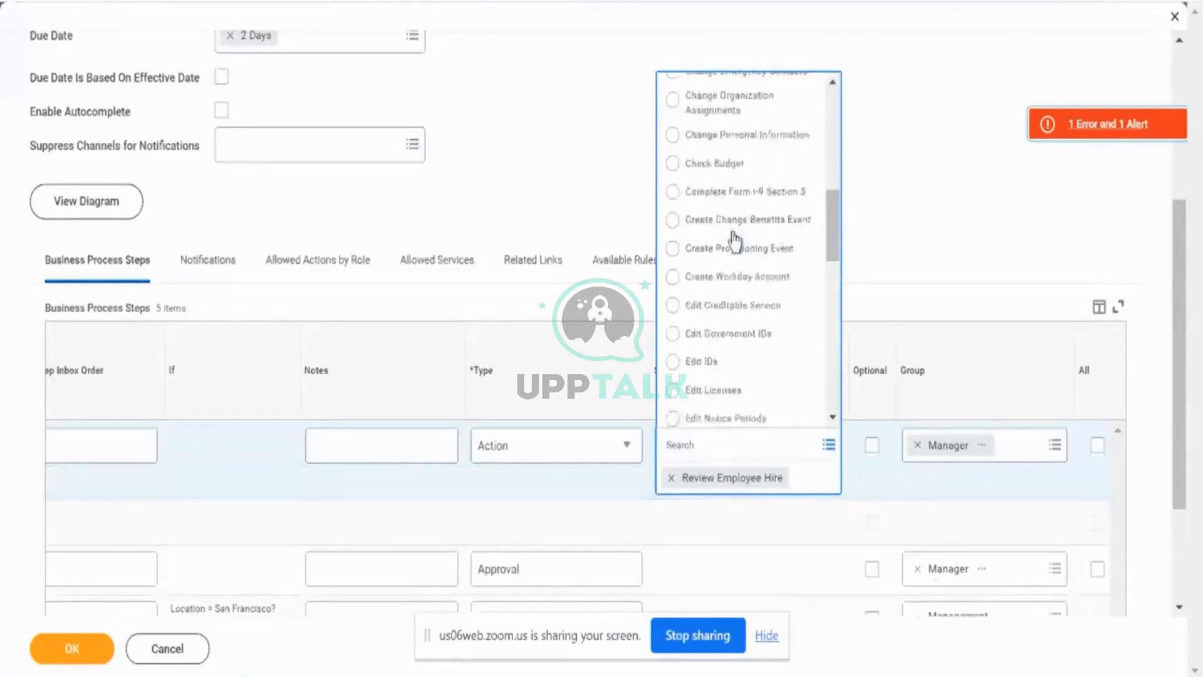
scroll(732, 241, down, 7)
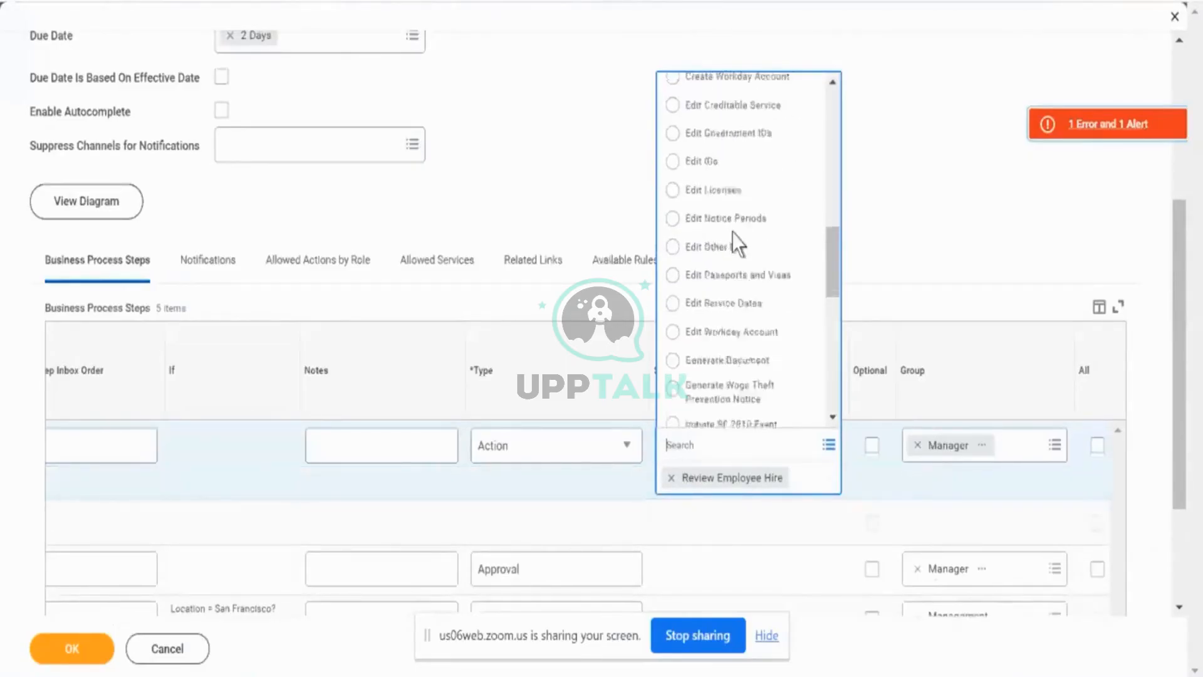
scroll(732, 233, down, 5)
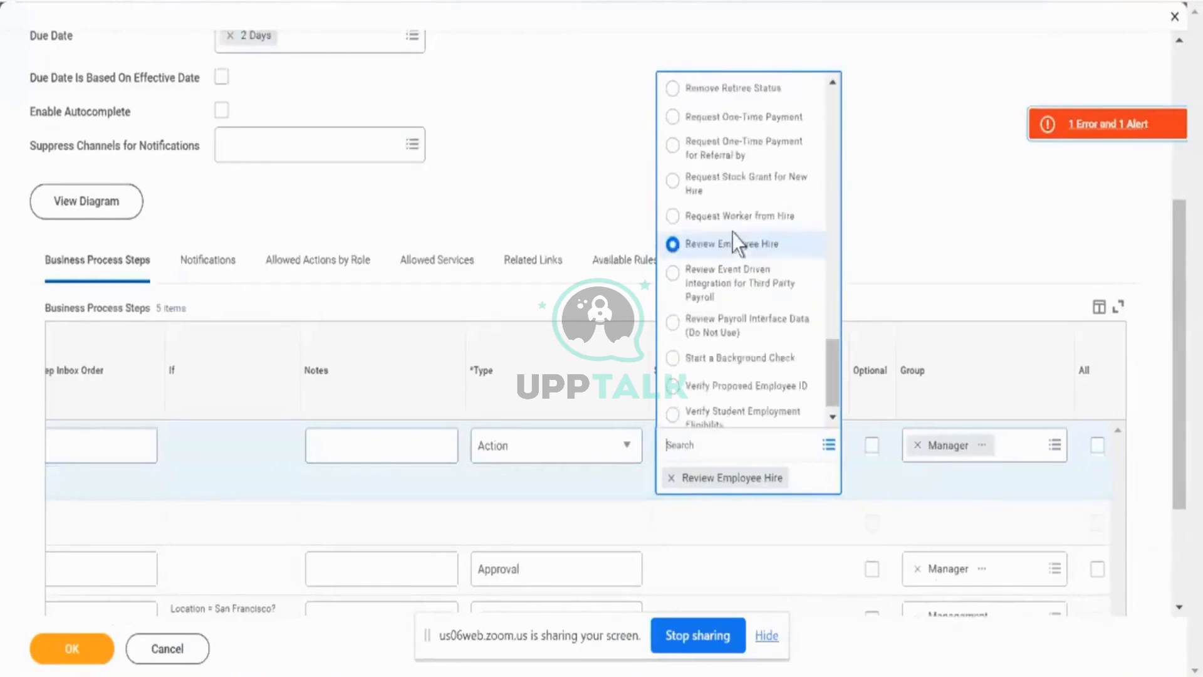
- Review the policy's security groups for the Review Employee Hire, Verify Proposed Employee ID and Assign Worker Record action steps
scroll(735, 363, down, 1)
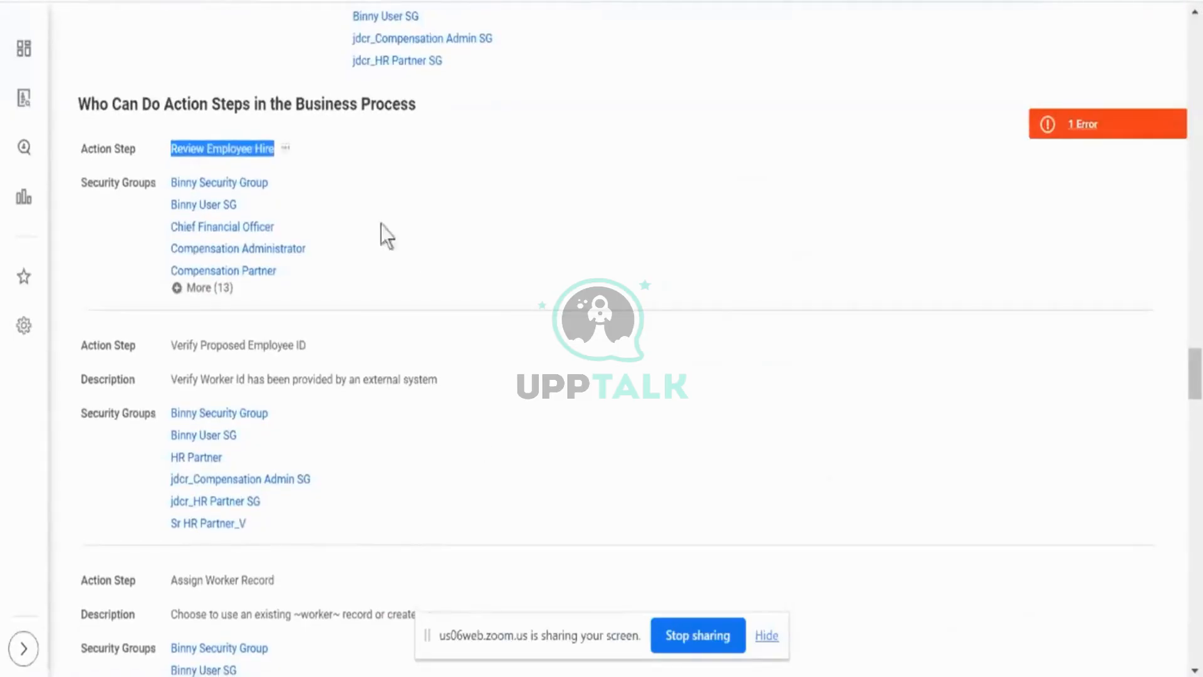
scroll(470, 469, down, 1)
scroll(469, 482, down, 3)
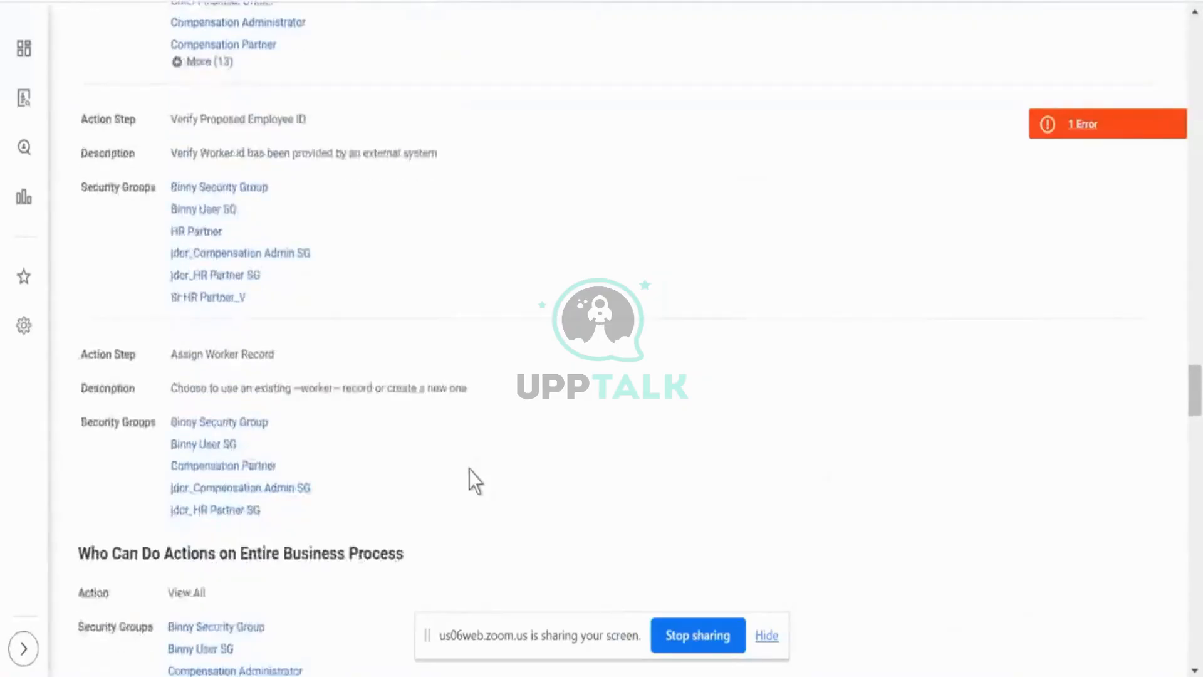
- Expand the security groups with View All access on the entire business process, and examine the View Completed Only action
scroll(469, 481, down, 2)
scroll(468, 469, down, 8)
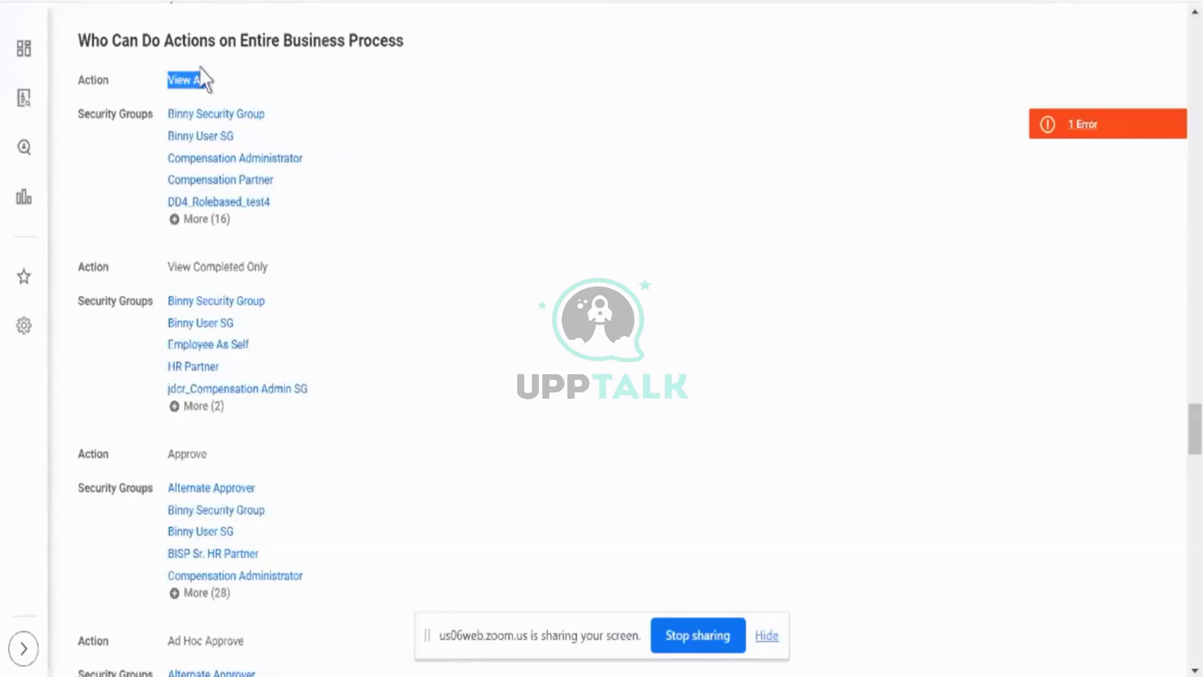
click(217, 219)
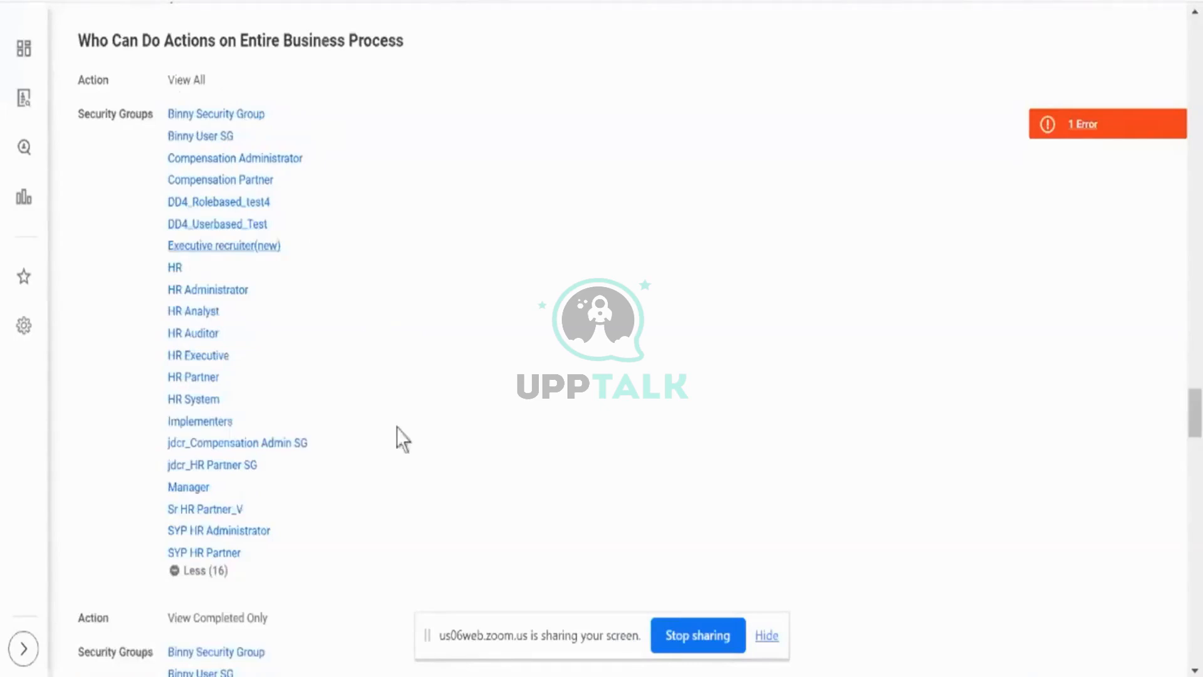
scroll(396, 427, down, 8)
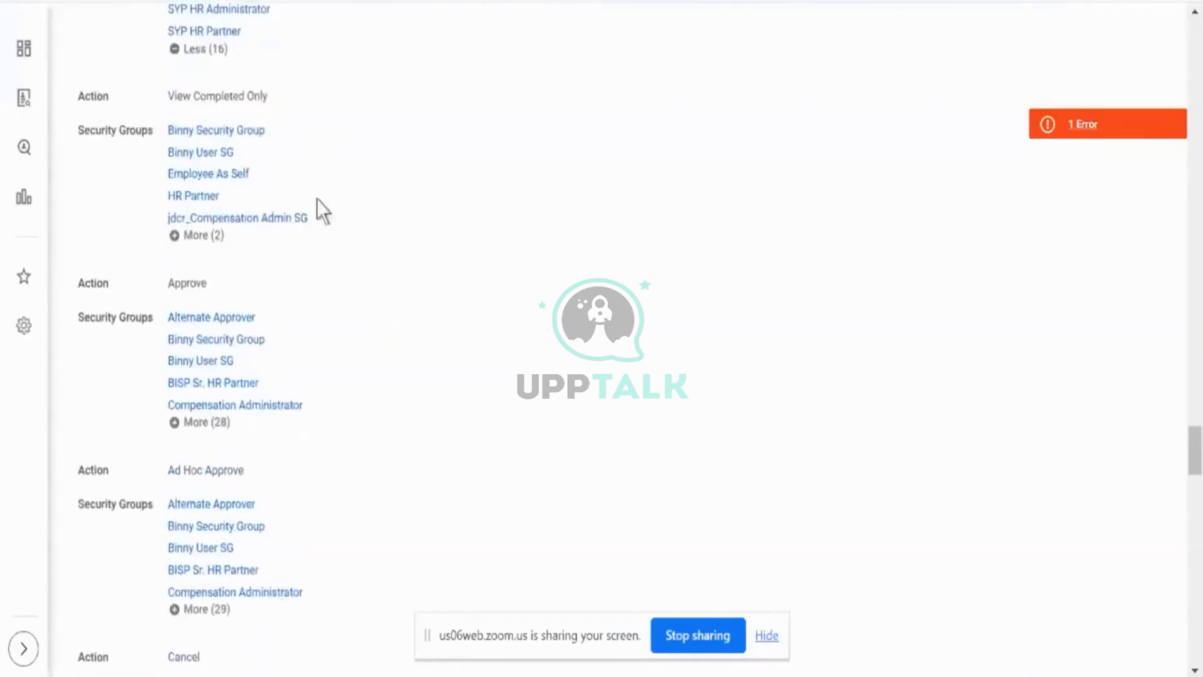
triple_click(237, 98)
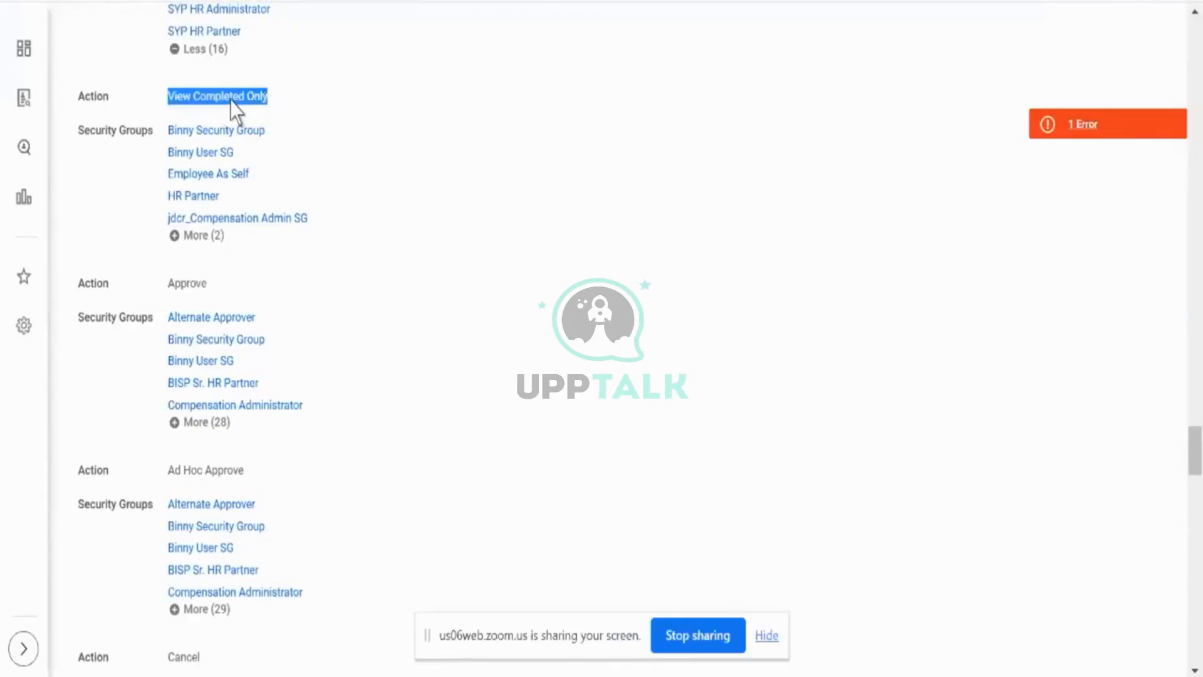
- For the a1 Approval step in the process definition, browse the security groups allowed for the workflow step
click(193, 286)
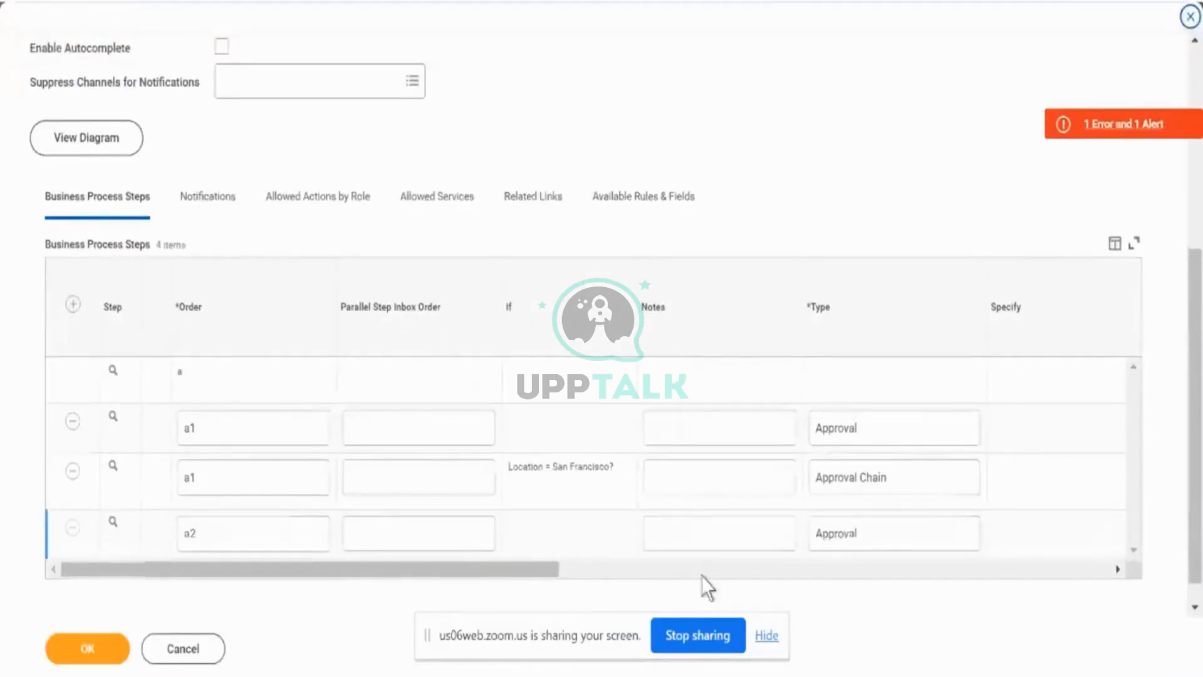
click(702, 576)
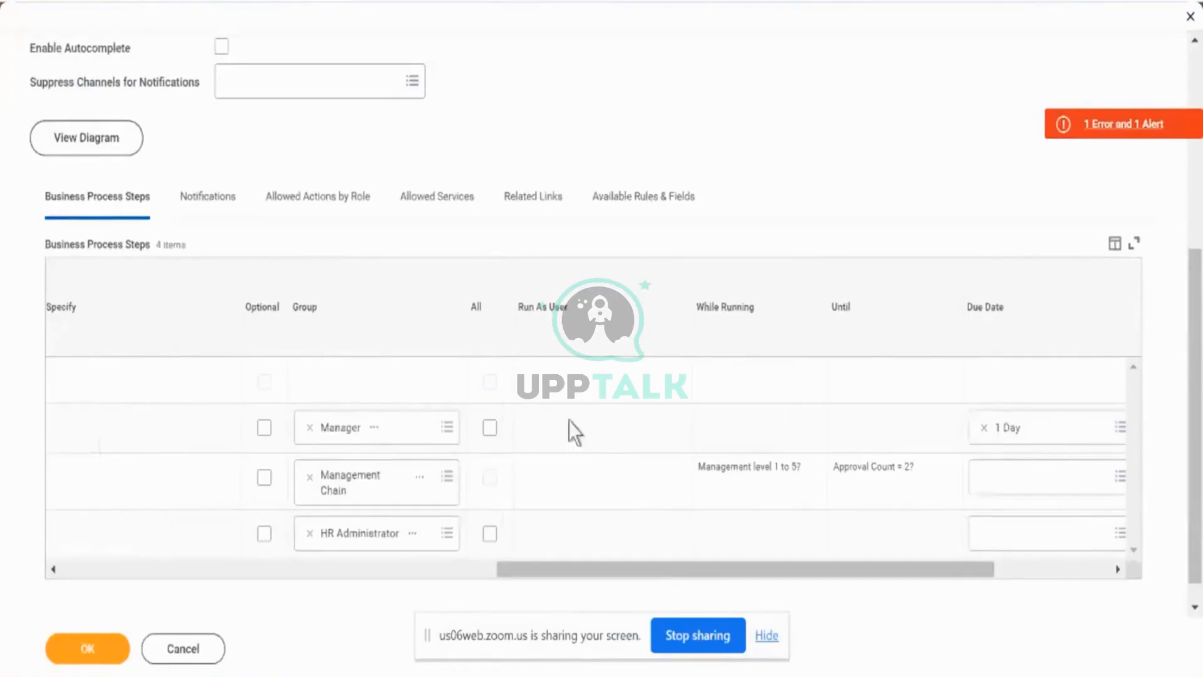
click(447, 428)
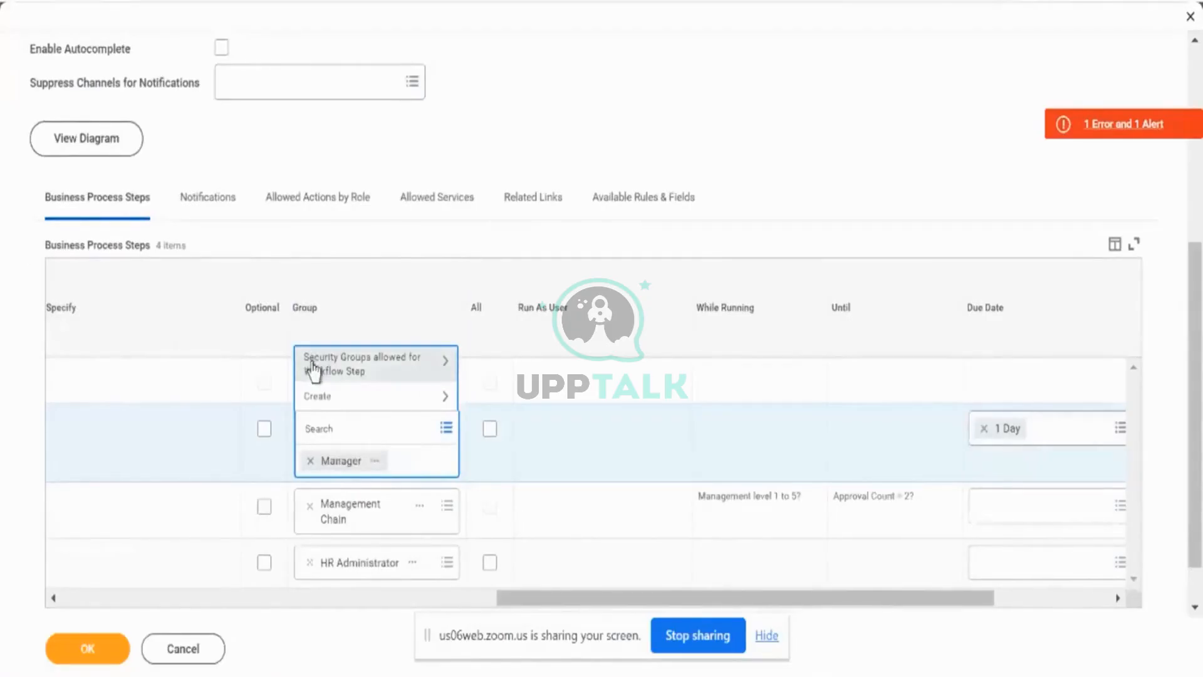
click(375, 375)
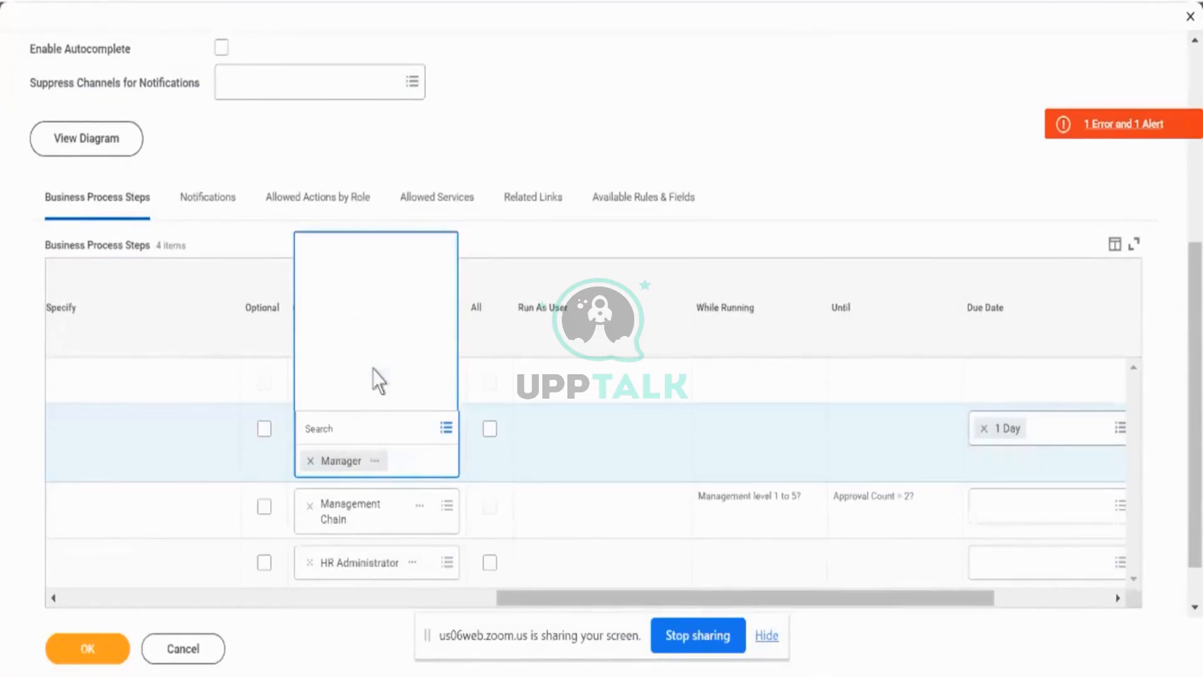
scroll(373, 344, down, 5)
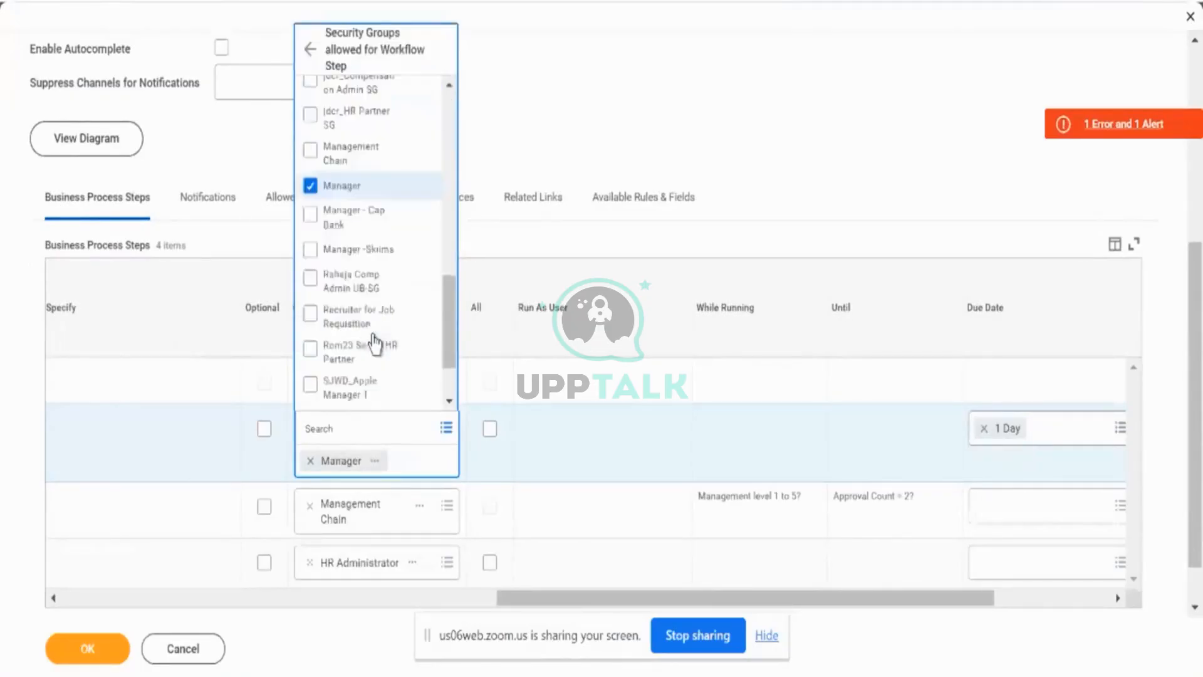
scroll(375, 344, down, 3)
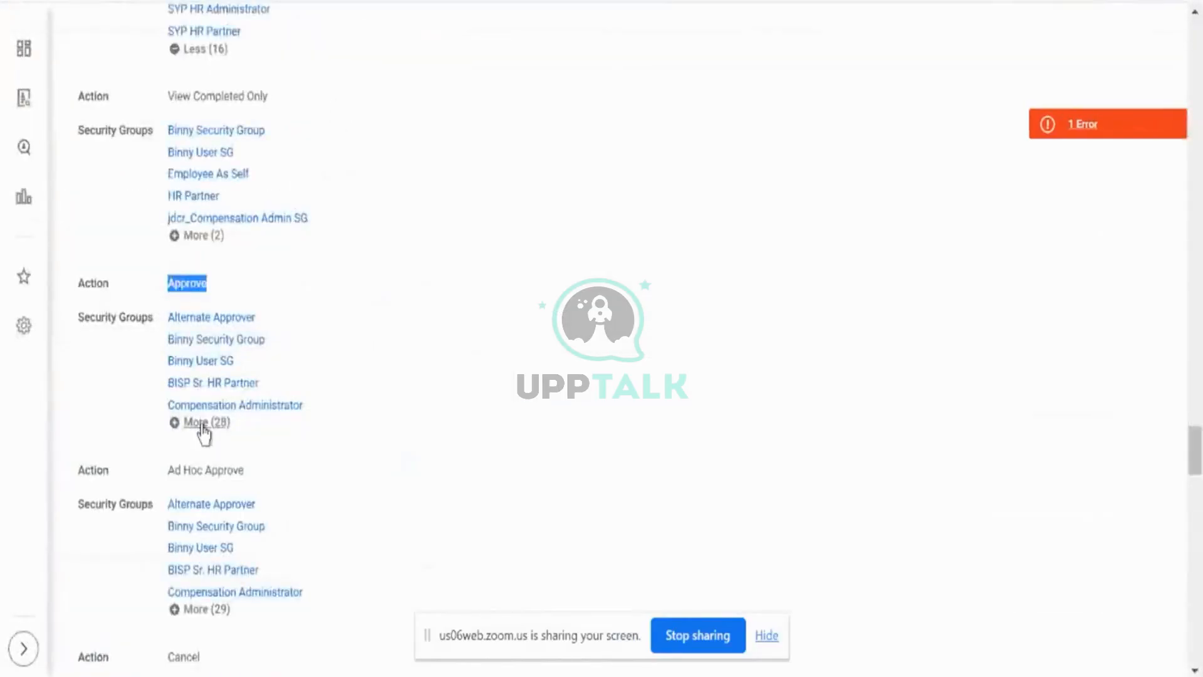
- Expand the policy's security groups for the Approve action and compare them with the groups allowed for the a1 Approval step
click(203, 425)
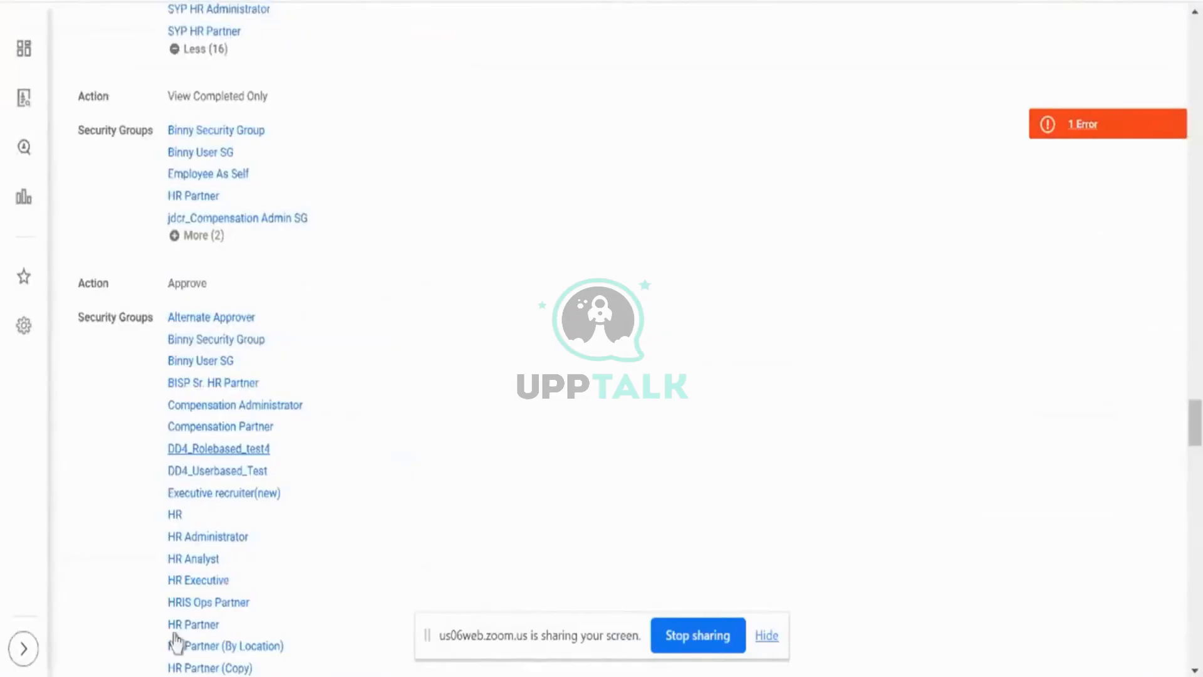
scroll(397, 482, down, 3)
scroll(399, 482, down, 1)
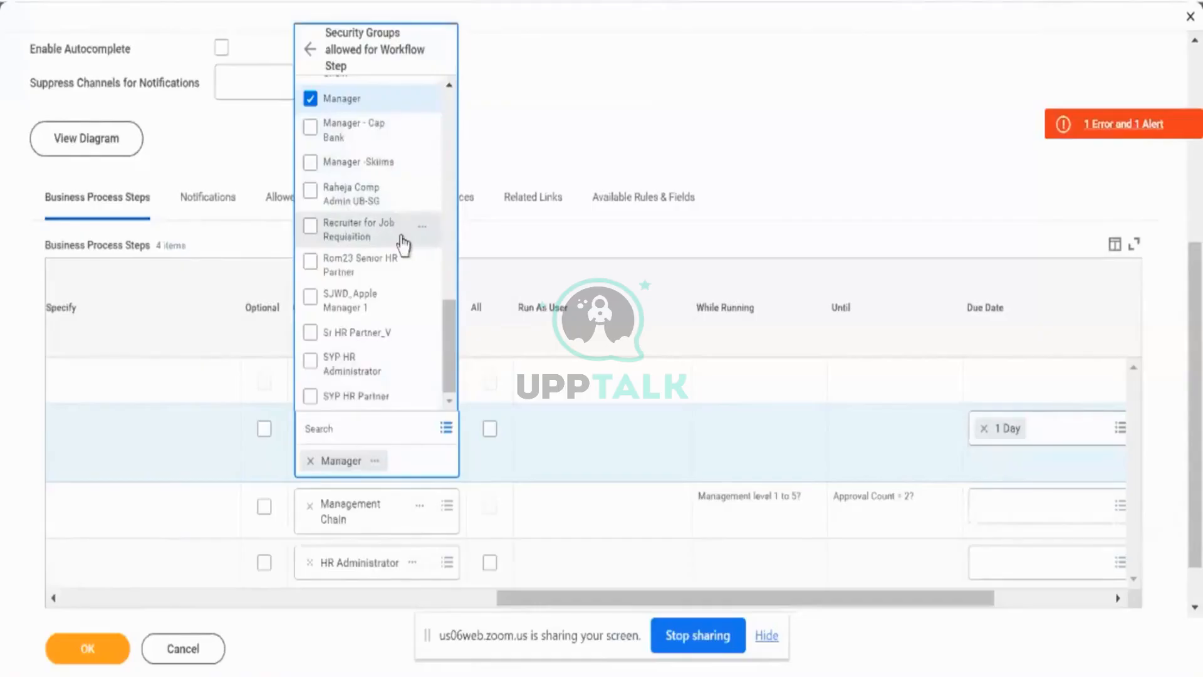
scroll(401, 240, up, 10)
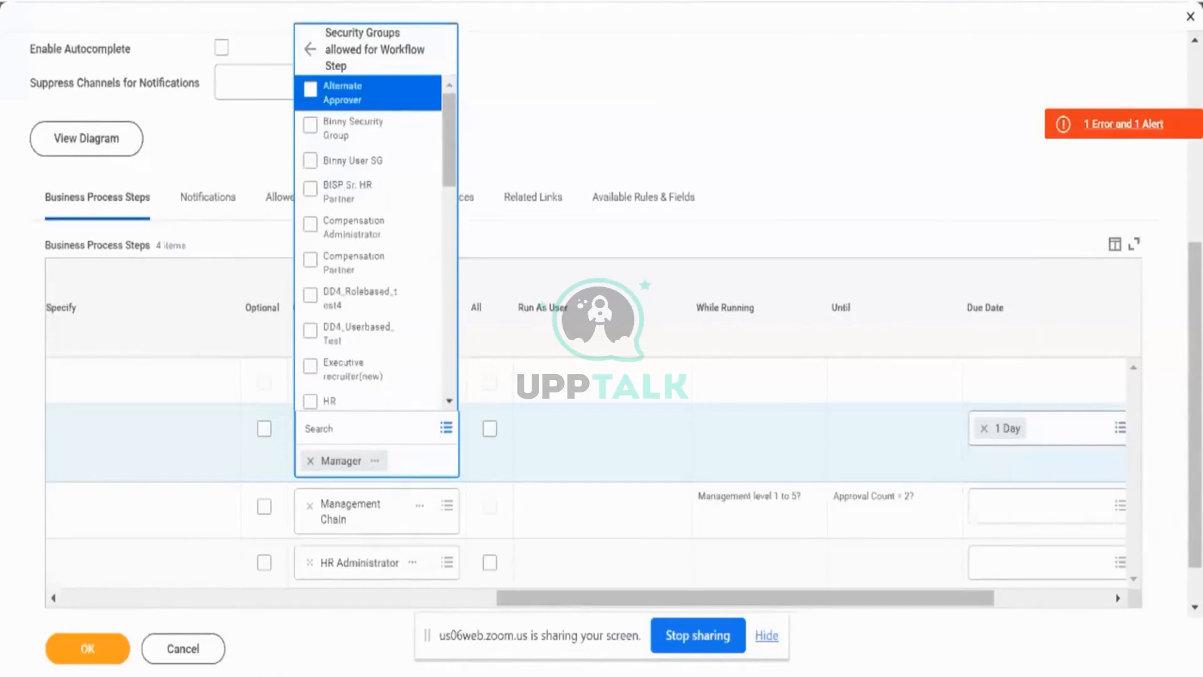
click(324, 2)
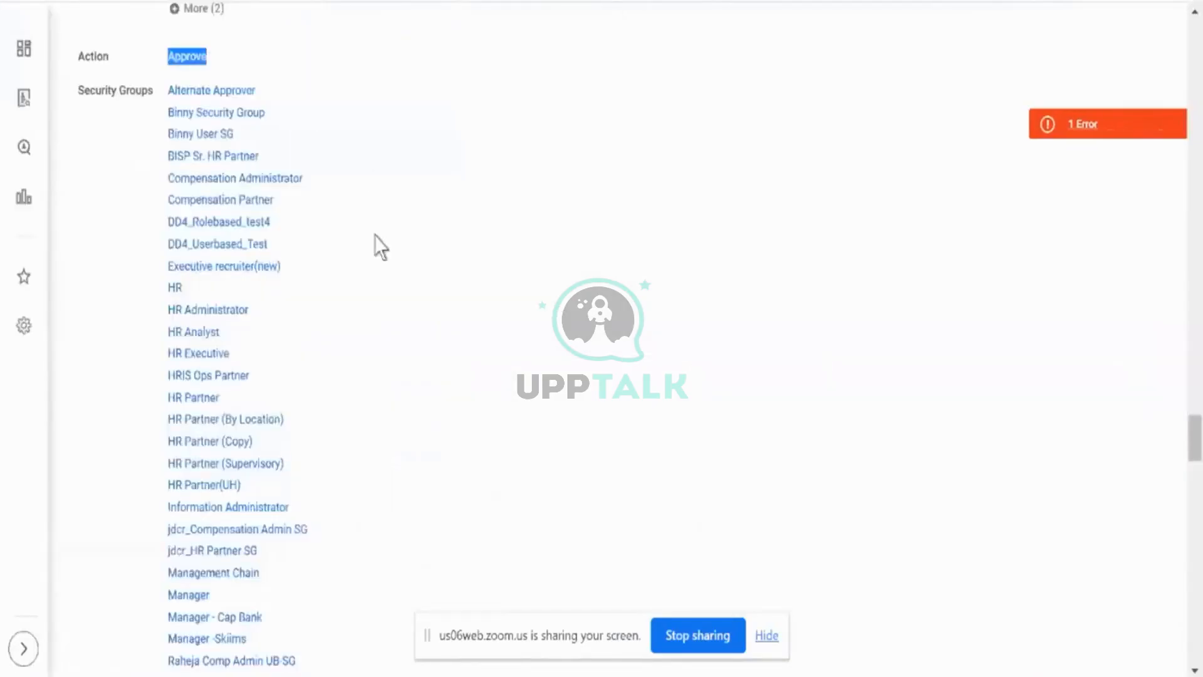
- Review the policy's security groups for the Ad Hoc Approve, Cancel and Rescind actions, including their web service variants
scroll(376, 245, down, 7)
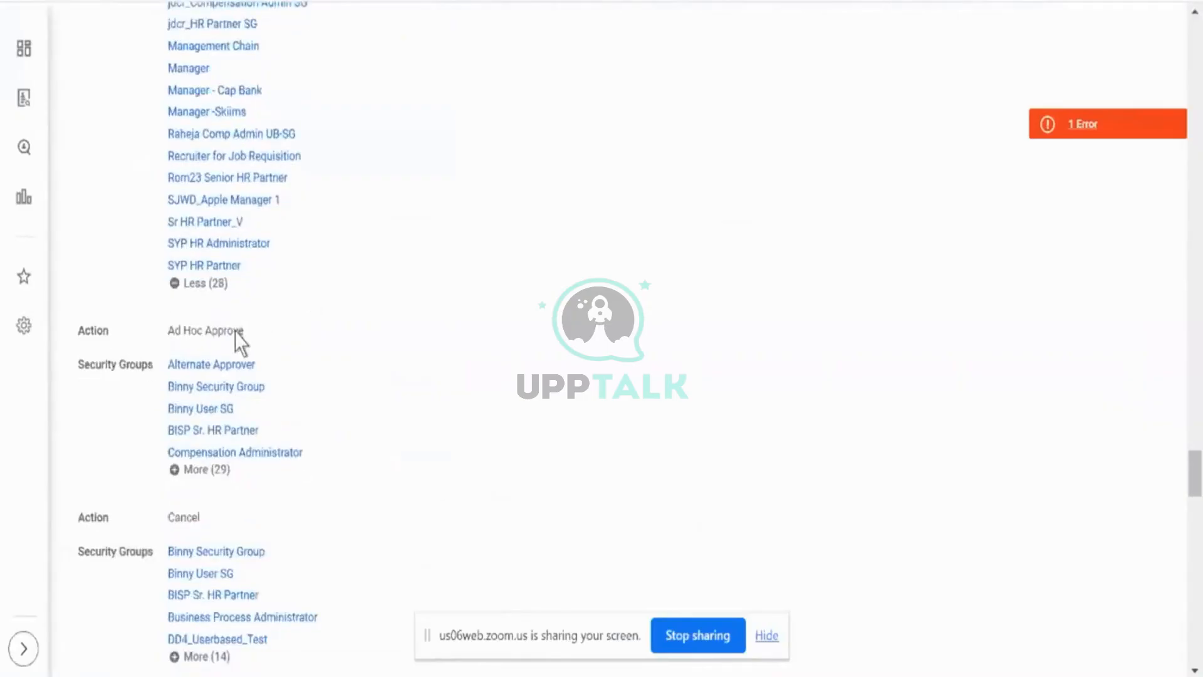
mouse_move(240, 342)
scroll(436, 371, down, 6)
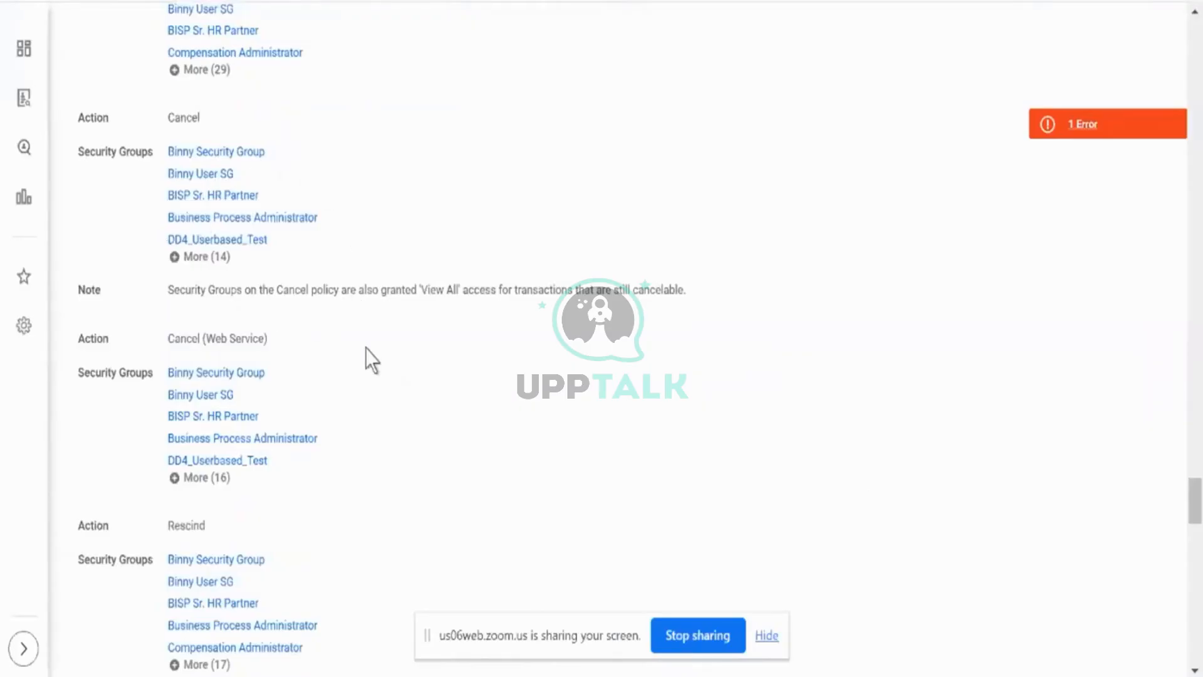
scroll(366, 348, down, 5)
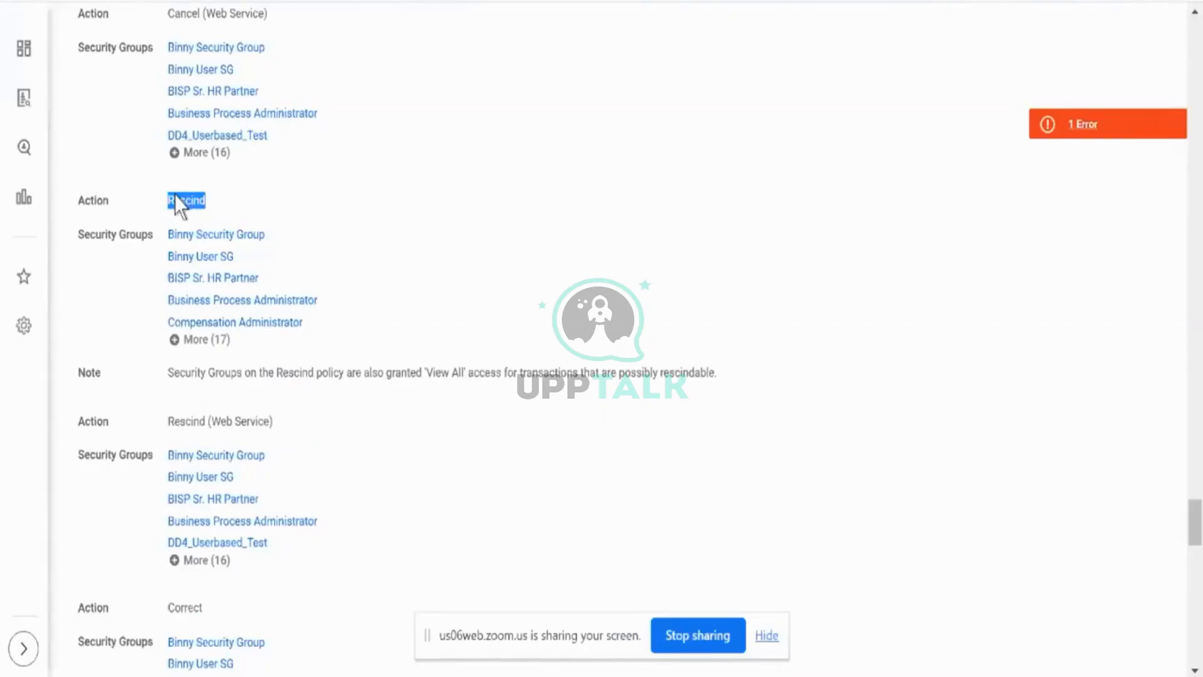
scroll(176, 202, down, 2)
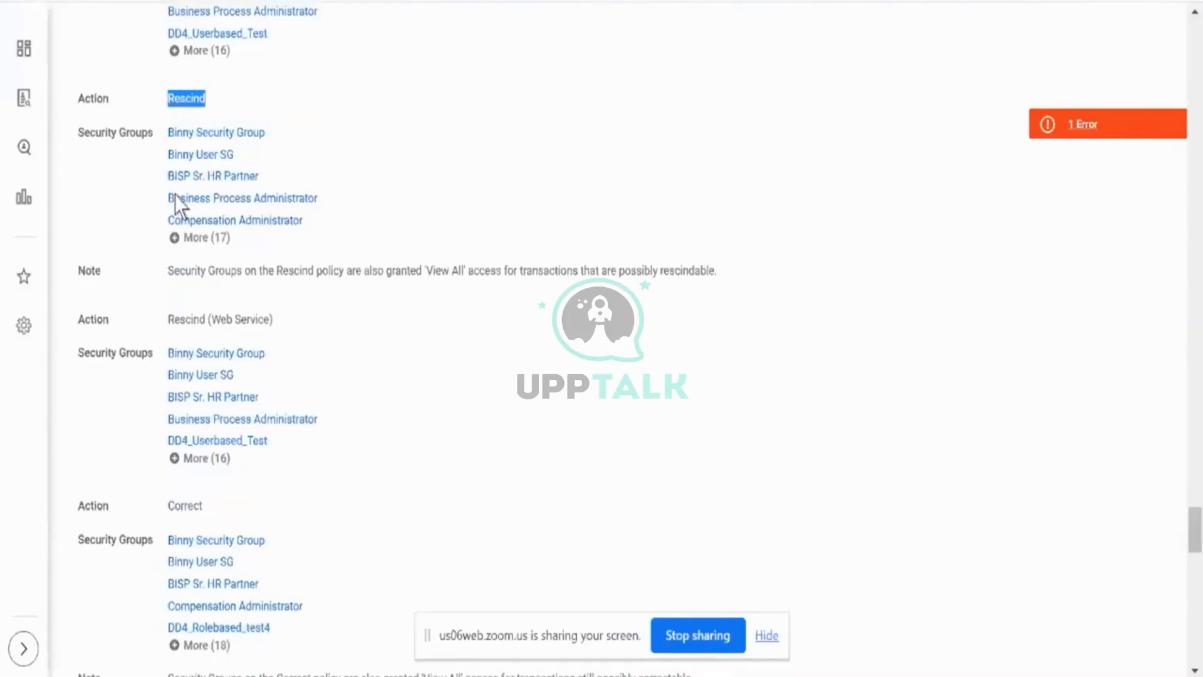
- Examine the security groups and notes for the Correct, Request Reassignment and Reassign Tasks actions in the policy
scroll(176, 195, down, 2)
double_click(186, 393)
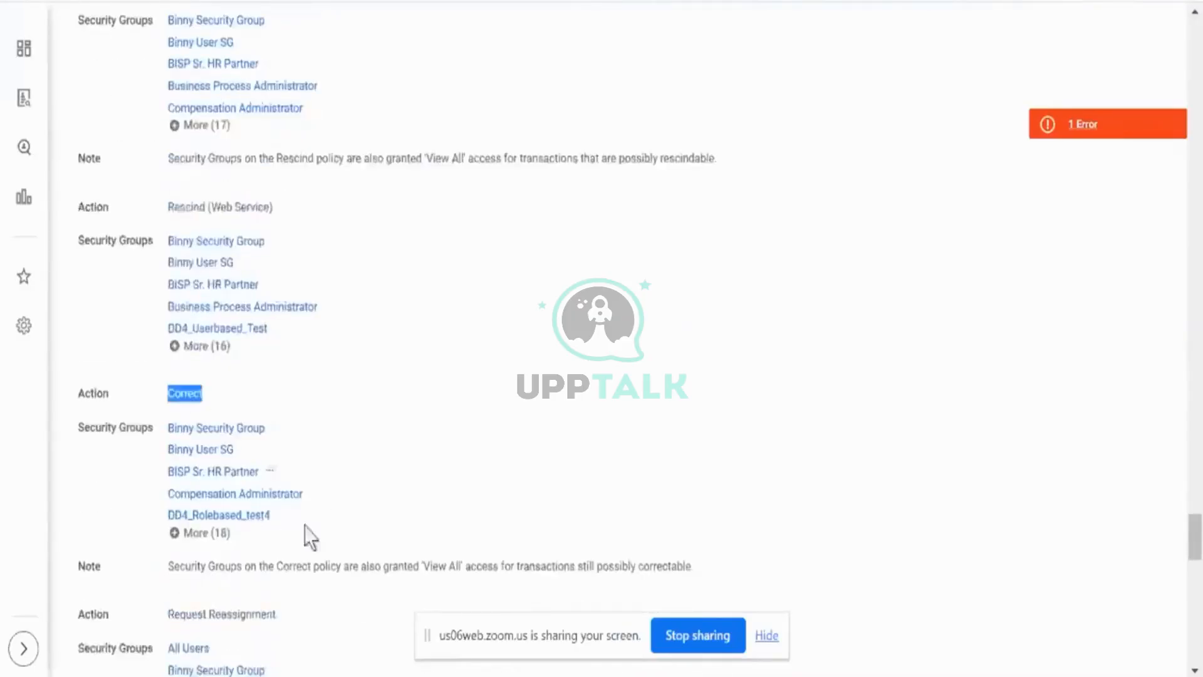
scroll(375, 425, down, 4)
scroll(375, 425, down, 1)
scroll(375, 425, down, 3)
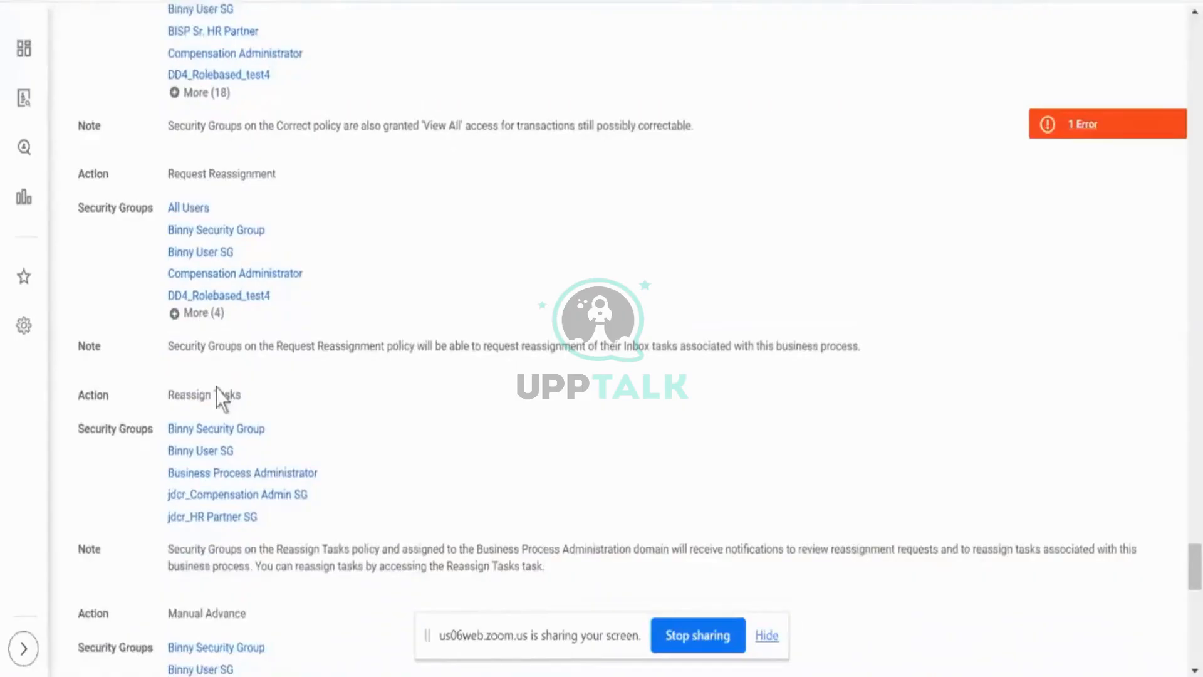
- Review the security groups for the Manual Advance, Deny and Redirect actions, down to the Policy Restrictions section
scroll(216, 387, down, 5)
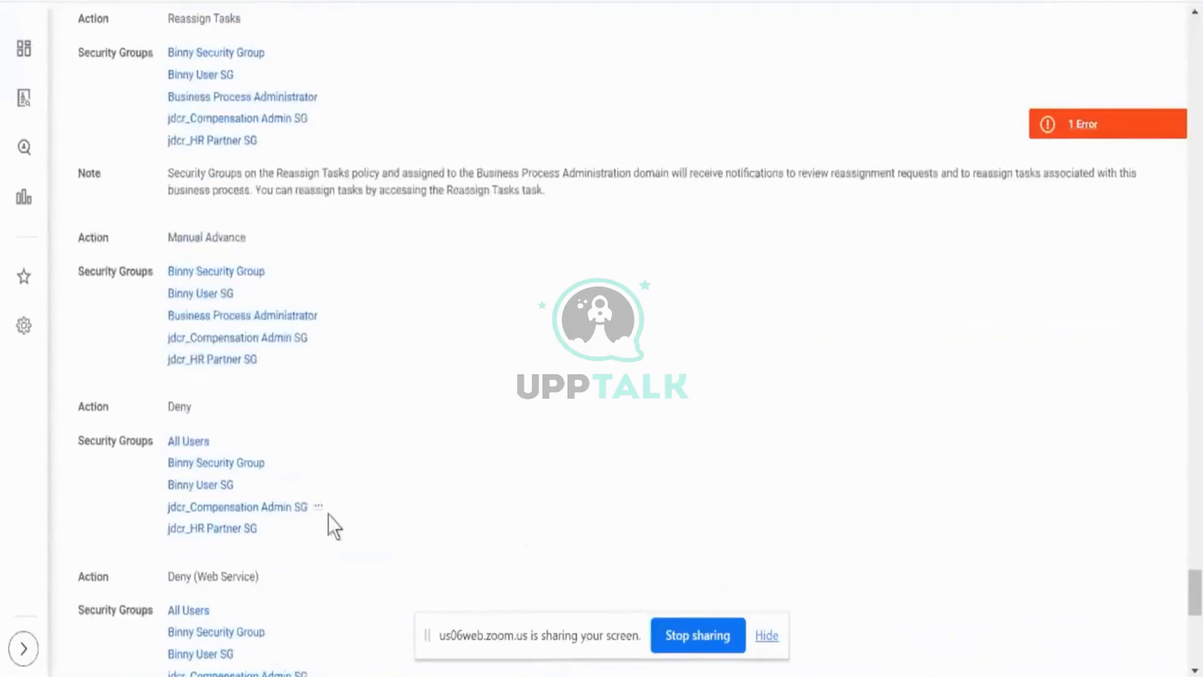
scroll(329, 525, down, 2)
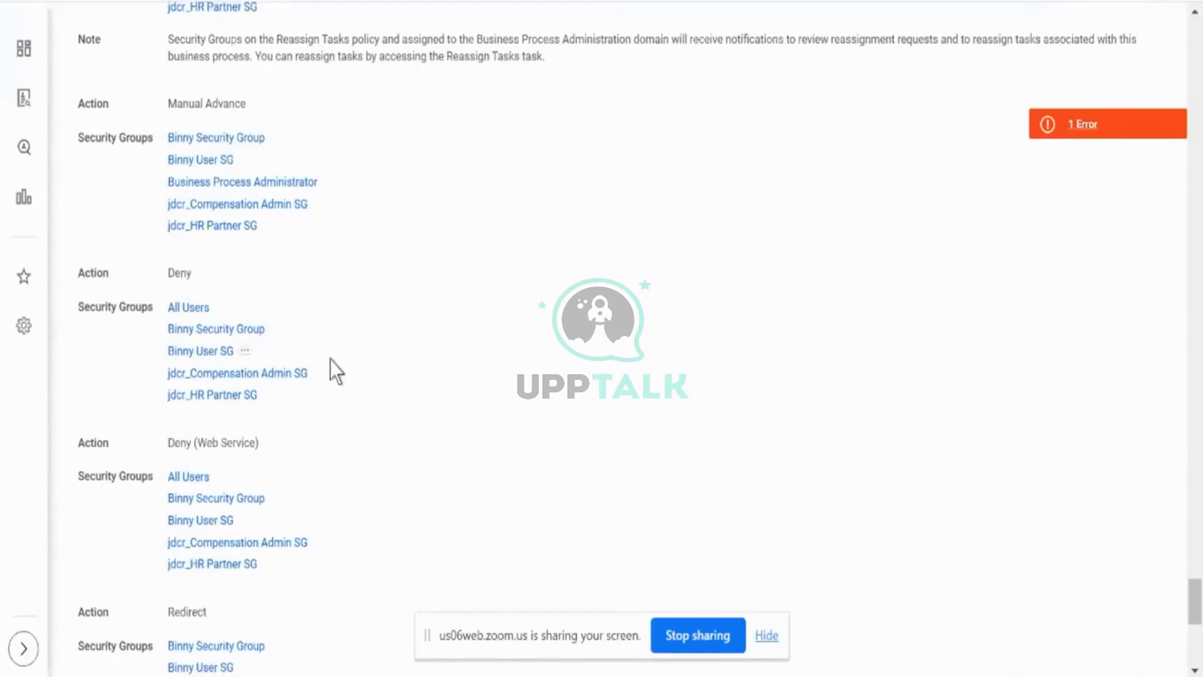
scroll(330, 359, down, 1)
scroll(330, 359, down, 4)
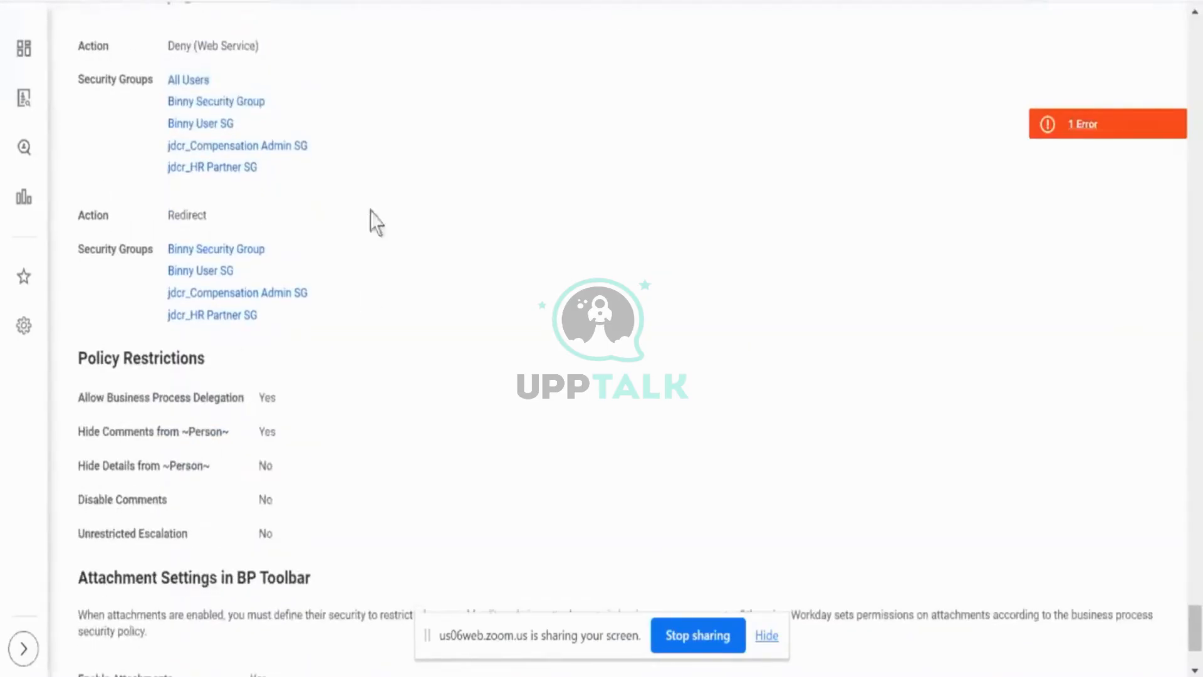